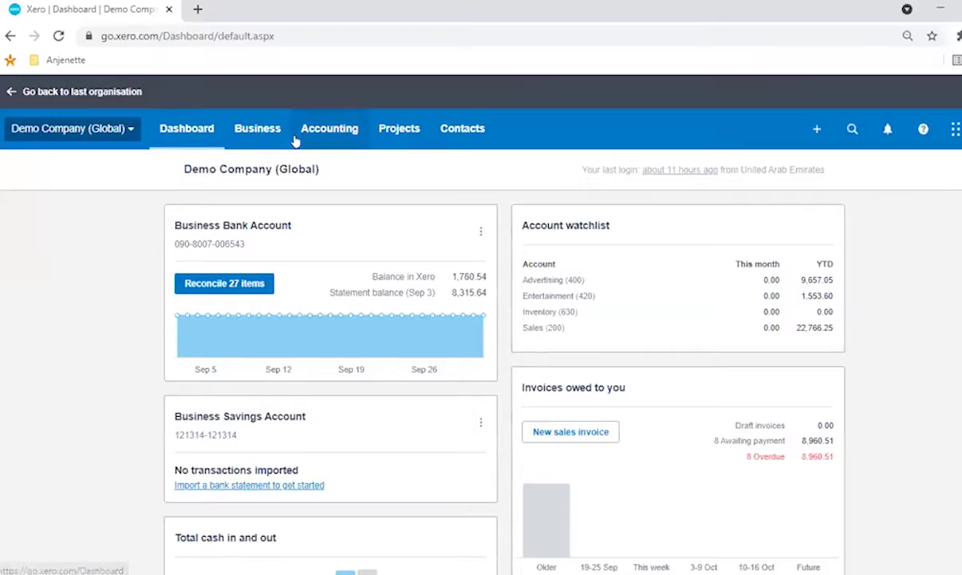
Step: Open the Invoices list and the Bills to pay list in separate new browser tabs
left_click(257, 130)
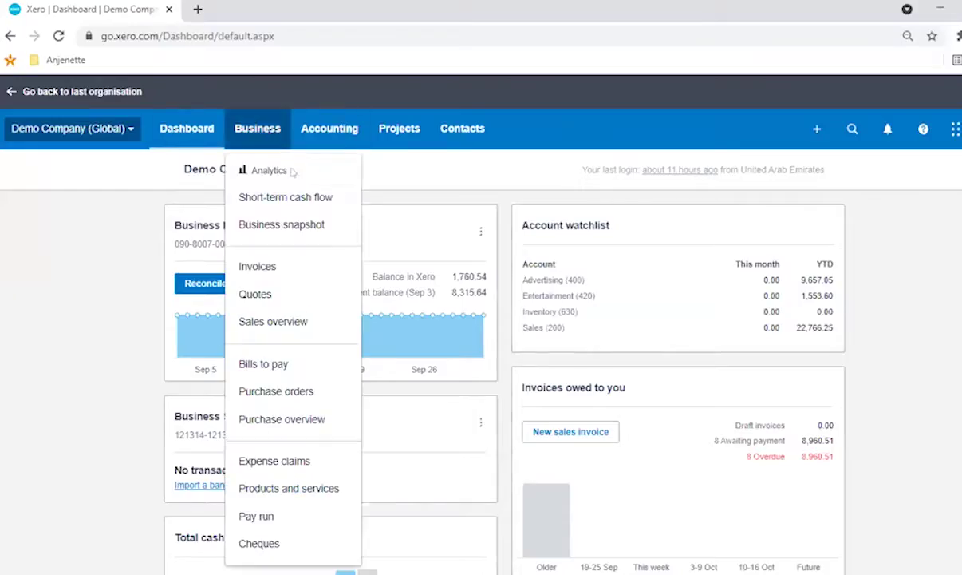
left_click(275, 268, "ctrl")
left_click(241, 133)
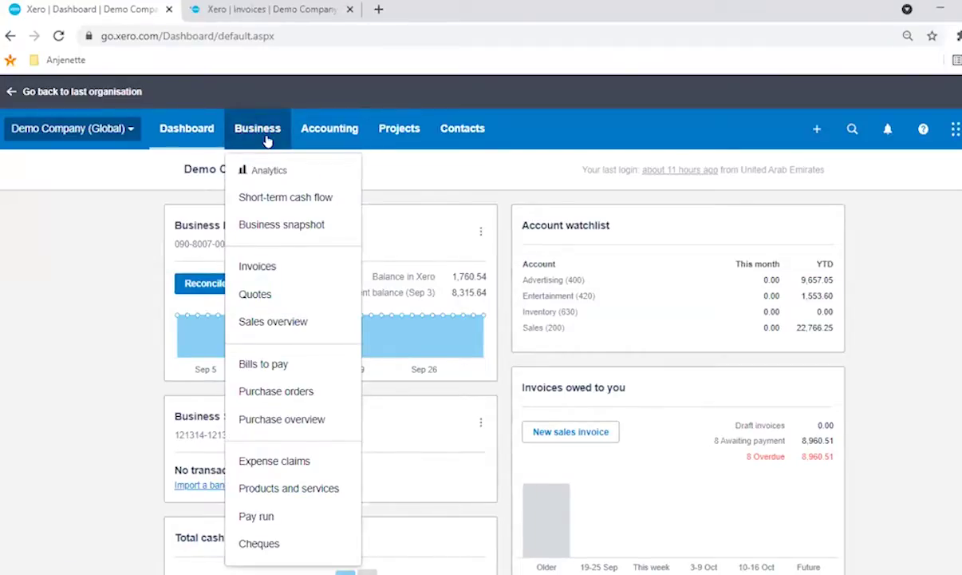
left_click(278, 362, "ctrl")
Step: Open the import pages for sales invoices and for bills, and review their template download instructions
left_click(327, 7)
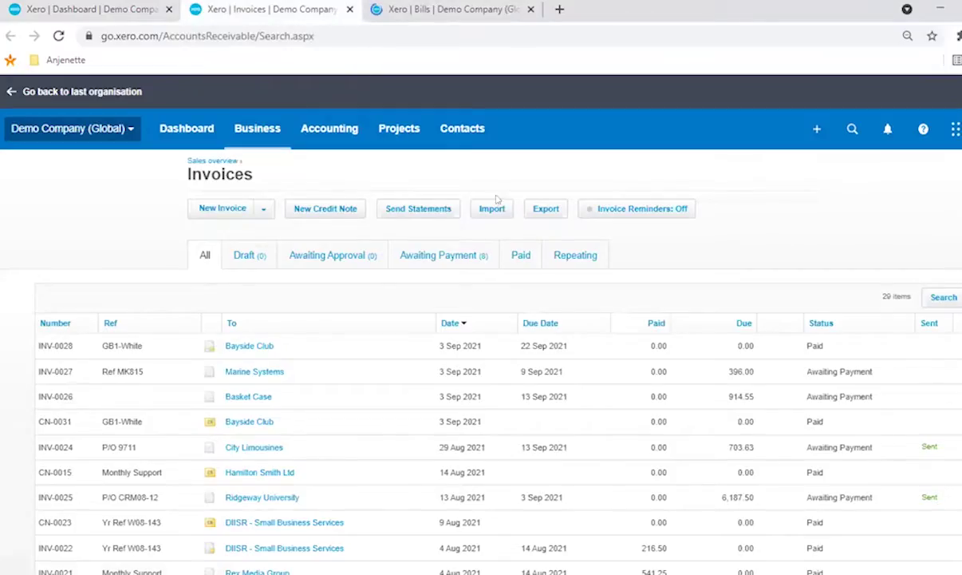
left_click(492, 209)
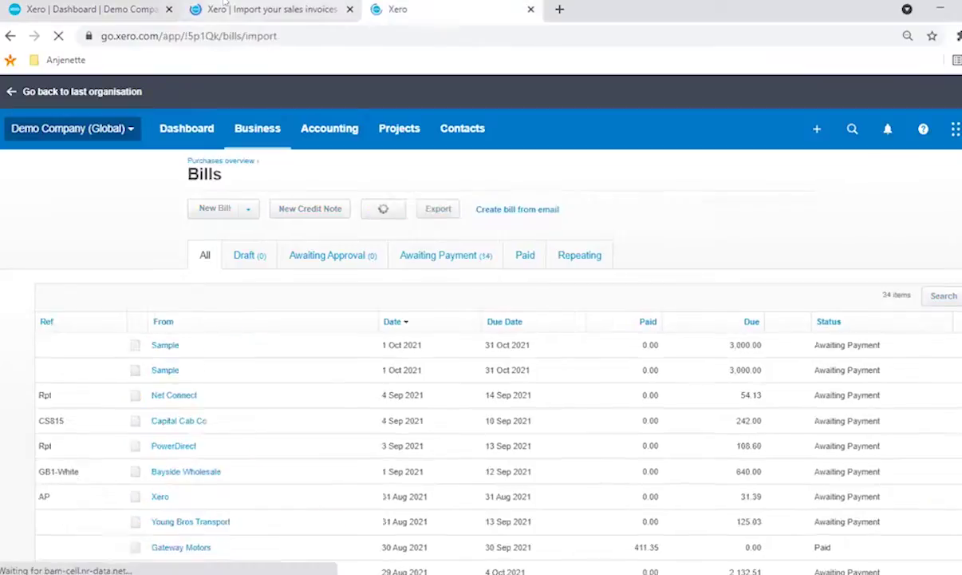
scroll(200, 247, "down", 1)
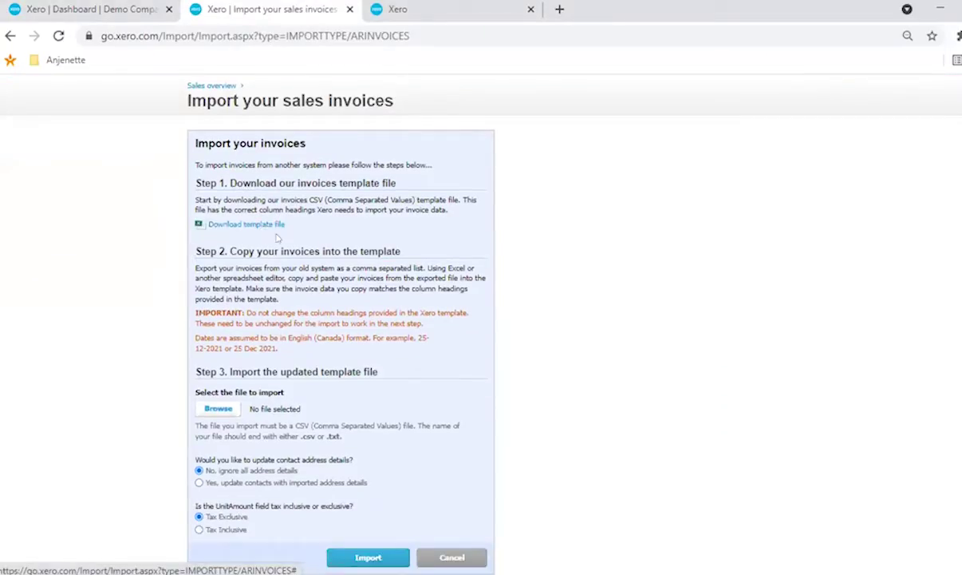
left_click(467, 4)
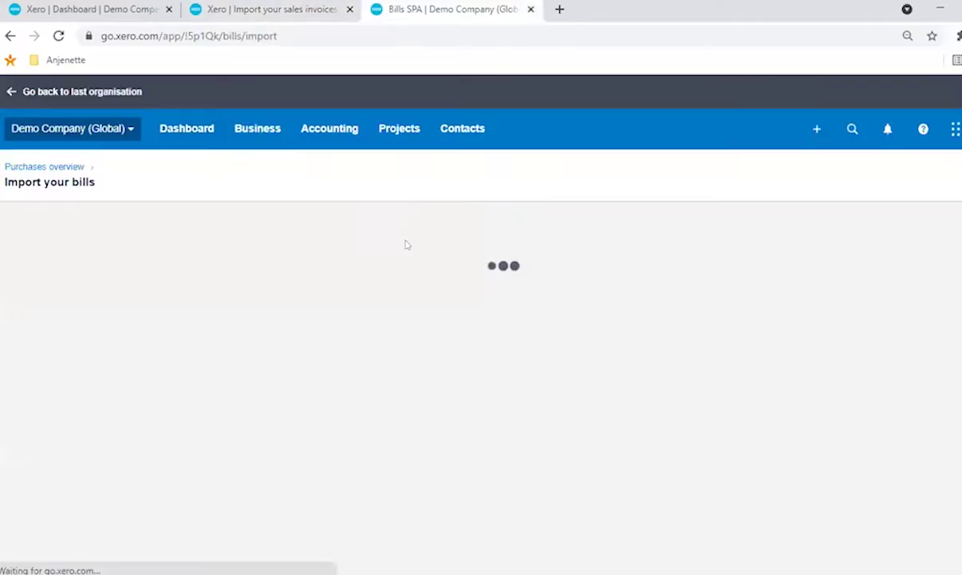
scroll(257, 340, "down", 2)
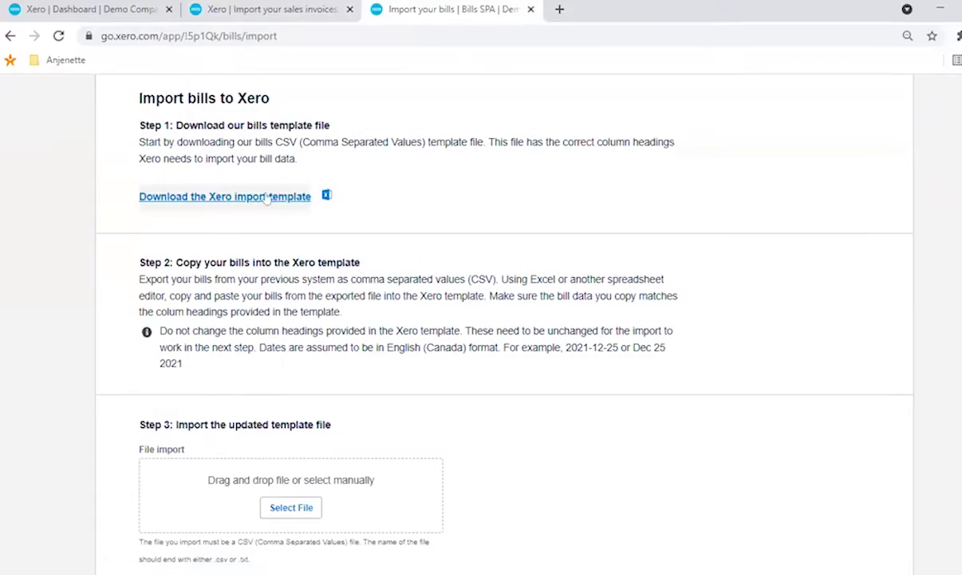
left_click(260, 6)
left_click(389, 7)
left_click(312, 4)
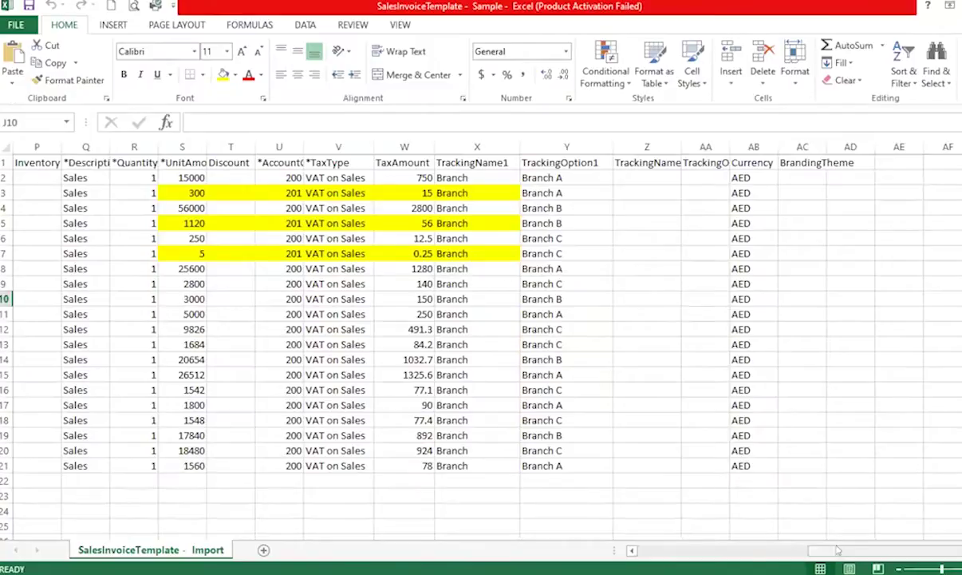
Step: In the SalesInvoiceTemplate workbook in Excel, go through the header row from ContactName to TaxType
left_click_drag(838, 549, 666, 549)
key("ctrl+Home")
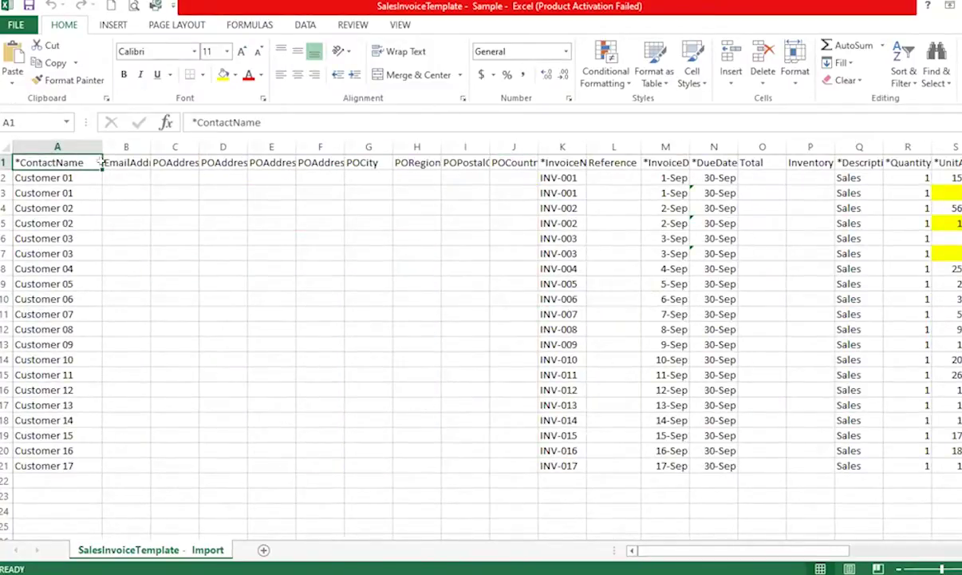
key("Right")
key("Right")
key("Right")
key("Right")
key("Right")
key("Right")
key("Right")
key("Right")
key("Right")
key("Right")
key("Right")
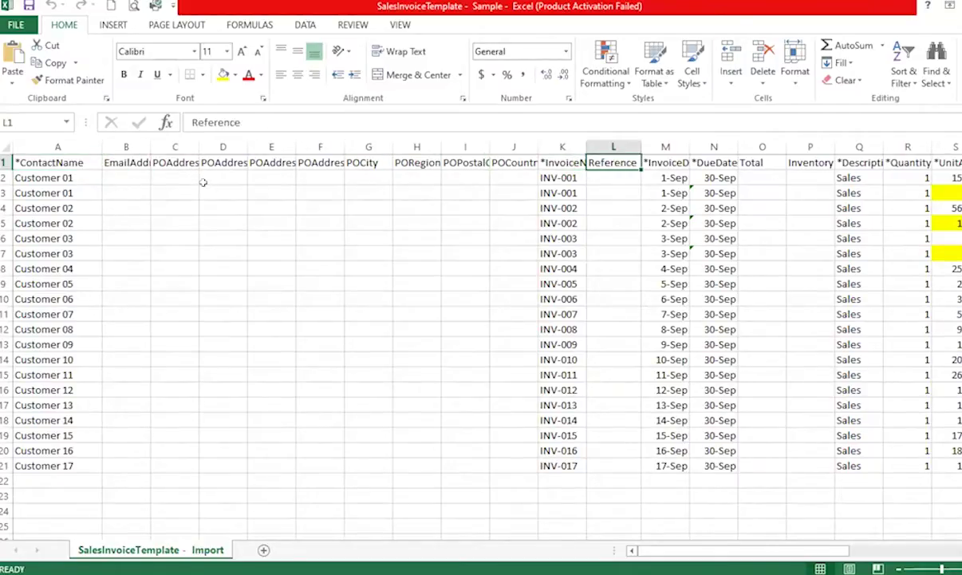
key("Right")
key("Right")
key("Right")
key("Right")
key("Right")
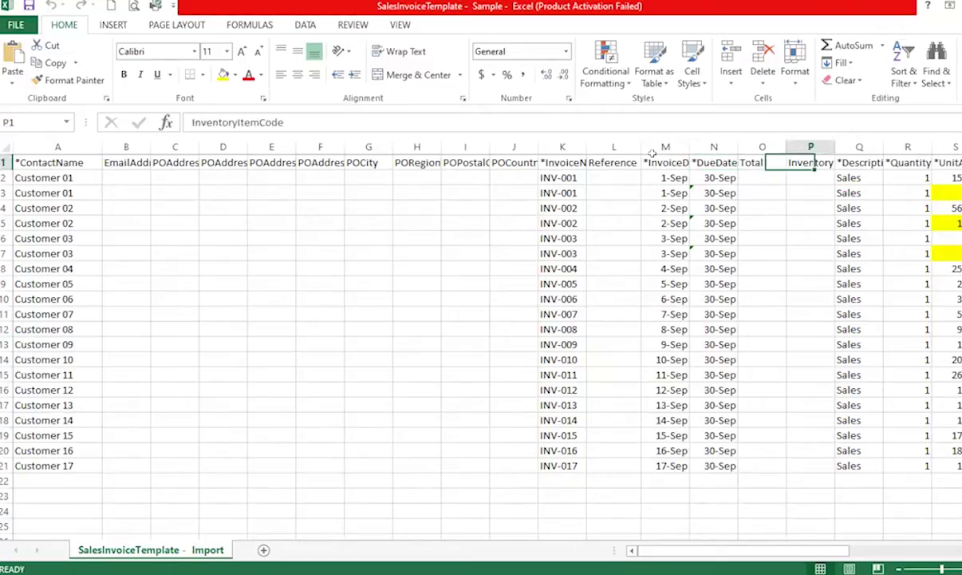
key("Right")
key("Right")
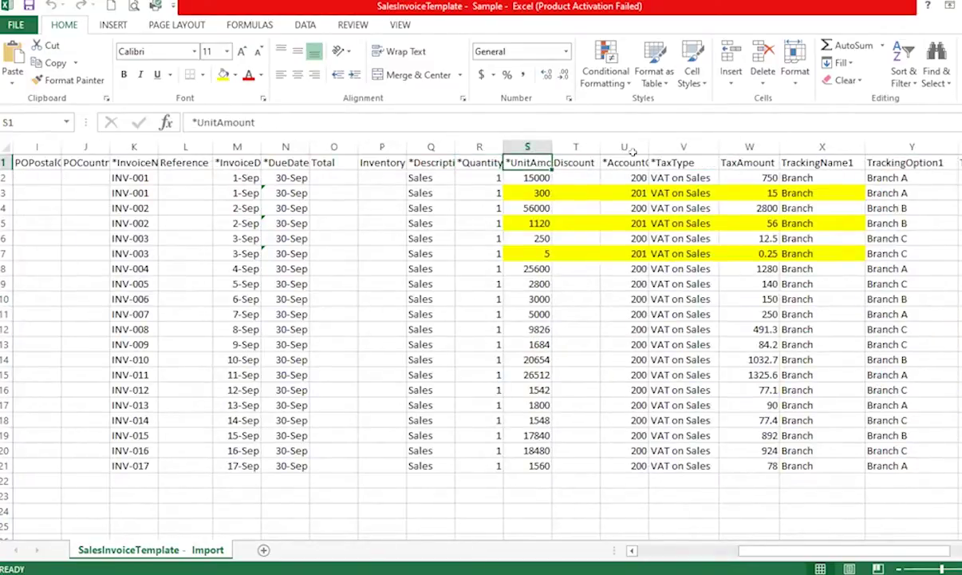
key("Right")
key("Right")
key("Right")
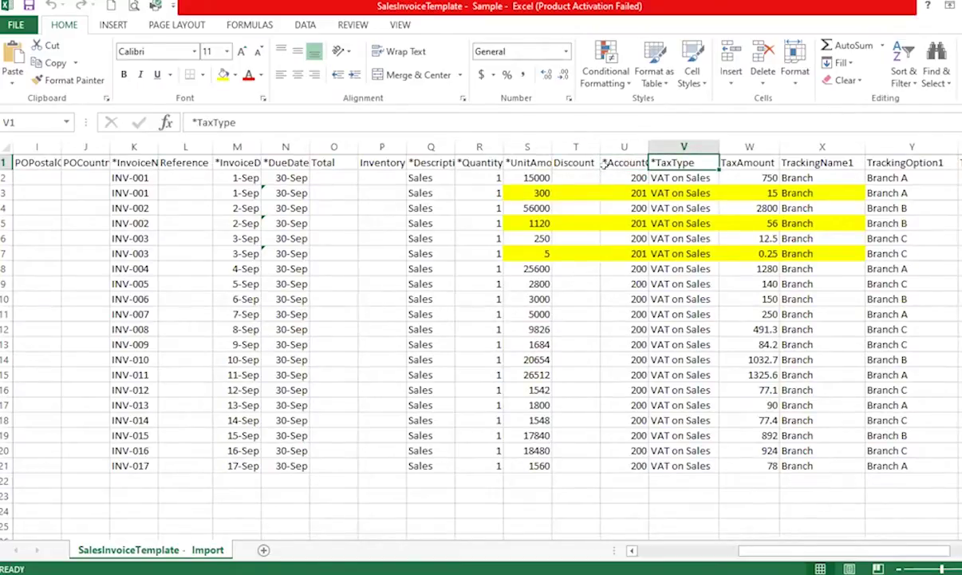
Step: Fill the InvoiceDate, DueDate, Description, Quantity, UnitAmount, AccountCode and TaxType header cells with orange to mark the mandatory columns
key("Left")
key("shift+Right")
left_click(527, 162, "ctrl")
left_click(479, 162, "ctrl")
left_click(431, 162, "ctrl")
left_click(286, 162, "ctrl")
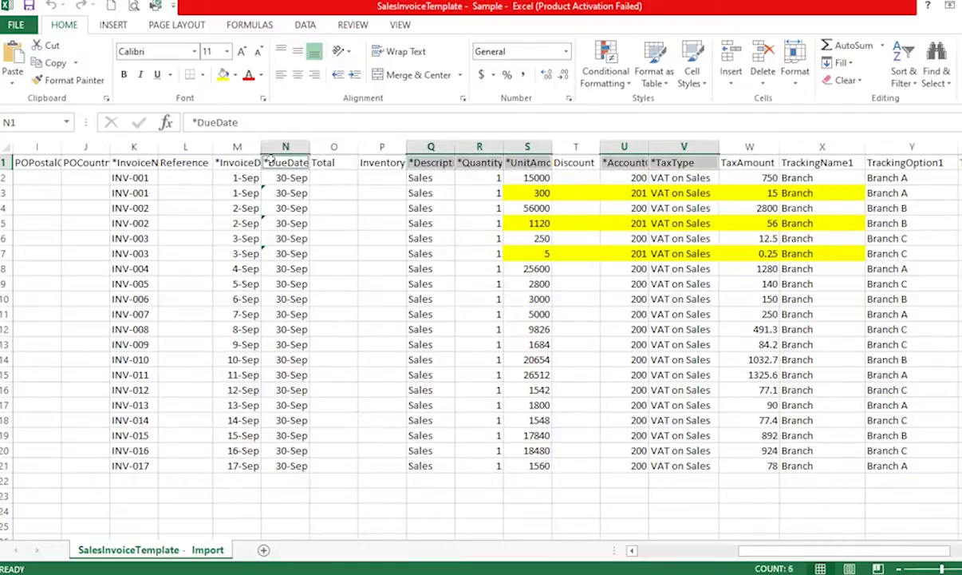
left_click(237, 162, "ctrl")
left_click(235, 74)
left_click(249, 191)
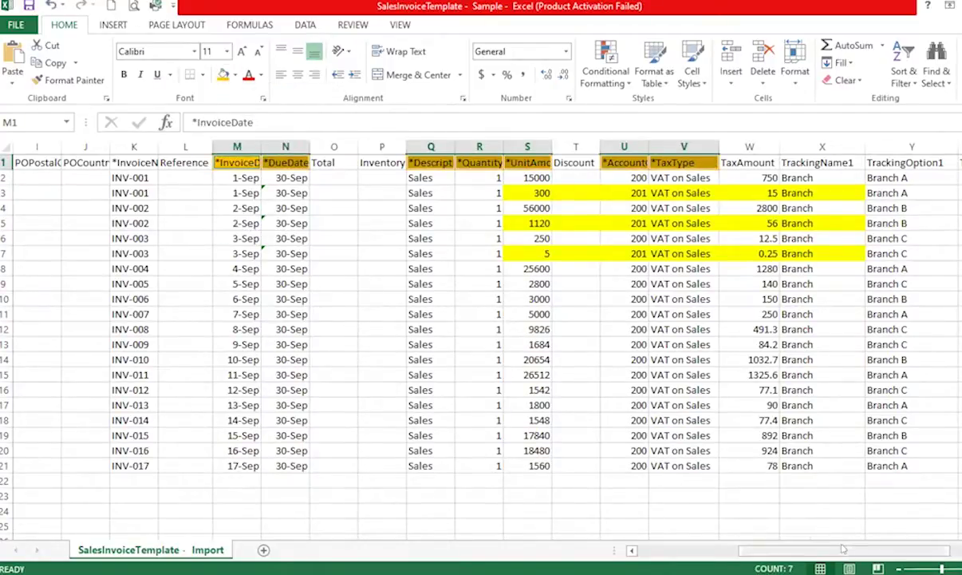
Step: Fill the ContactName and InvoiceNumber header cells with the same orange
left_click_drag(844, 550, 617, 550)
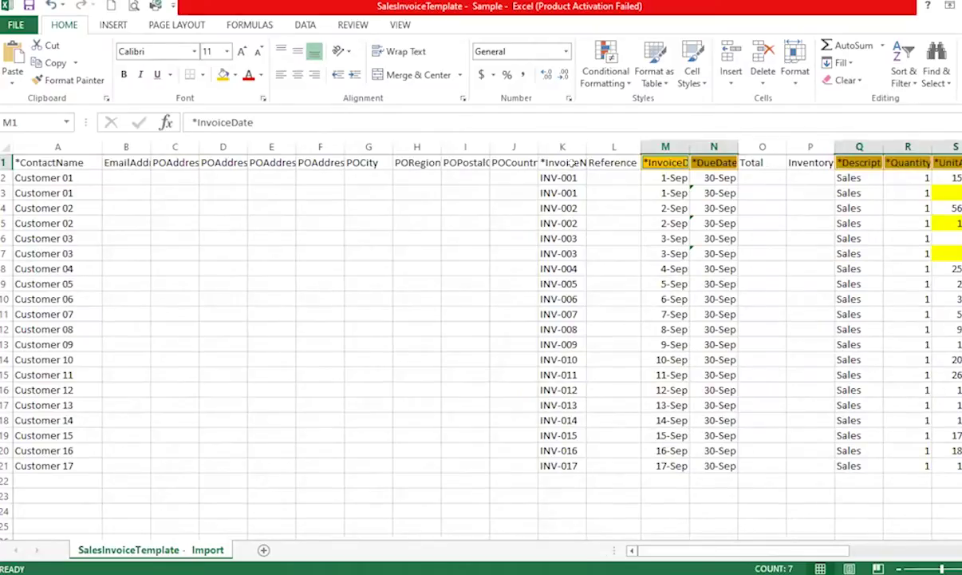
left_click(541, 159)
left_click(36, 164, "ctrl")
left_click(223, 74)
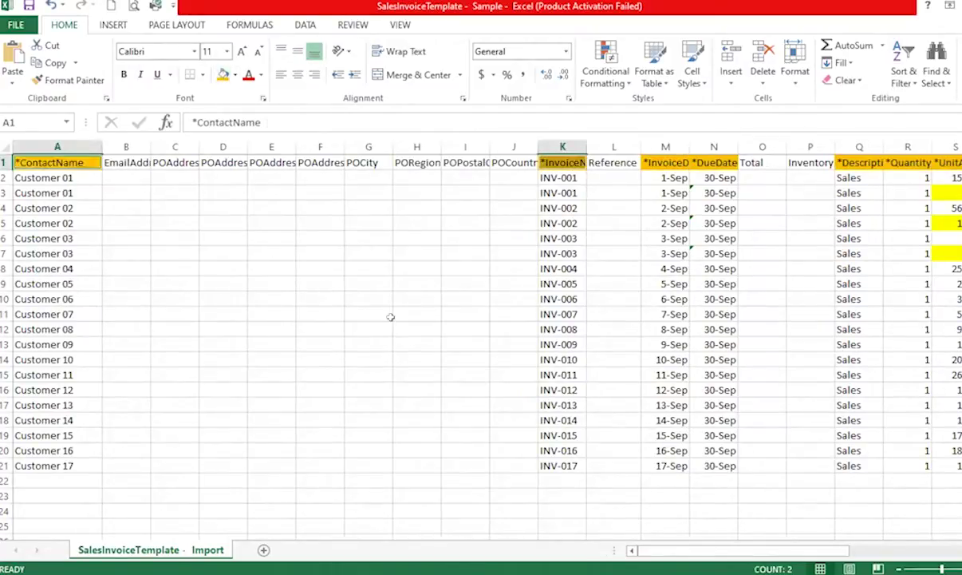
left_click(403, 314)
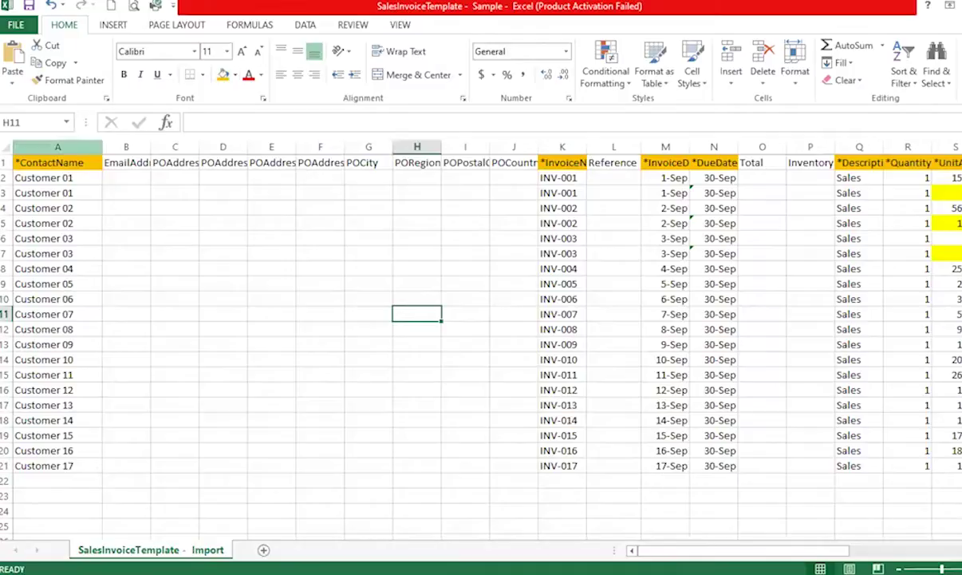
Step: Examine the optional contact headers from EmailAddress through the address lines, city, region and postal code to POCountry
key("alt+Tab")
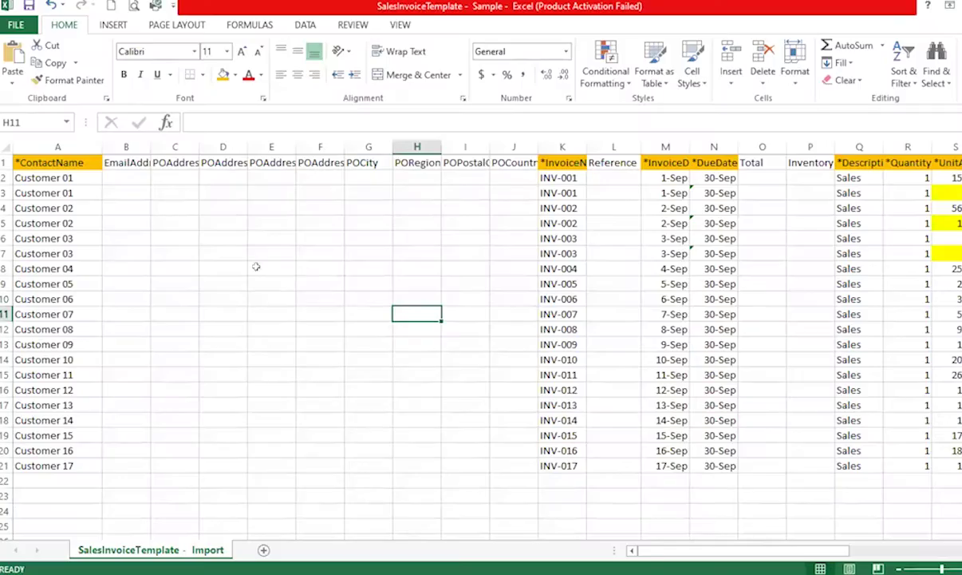
left_click(174, 193)
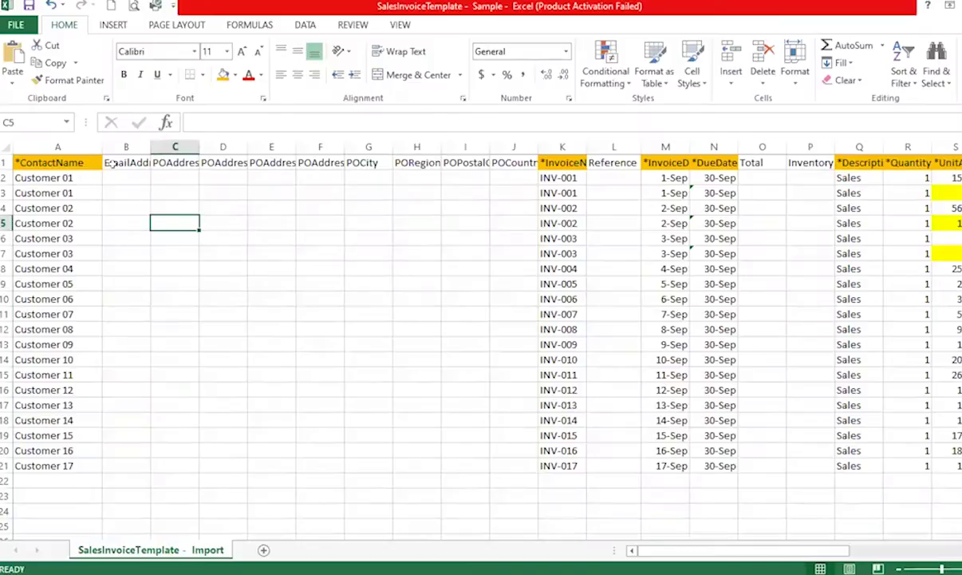
left_click(112, 160)
key("Right")
key("Right")
key("Right")
key("Right")
key("Left")
key("Left")
key("Left")
key("Left")
key("Left")
key("Right")
key("Right")
key("Right")
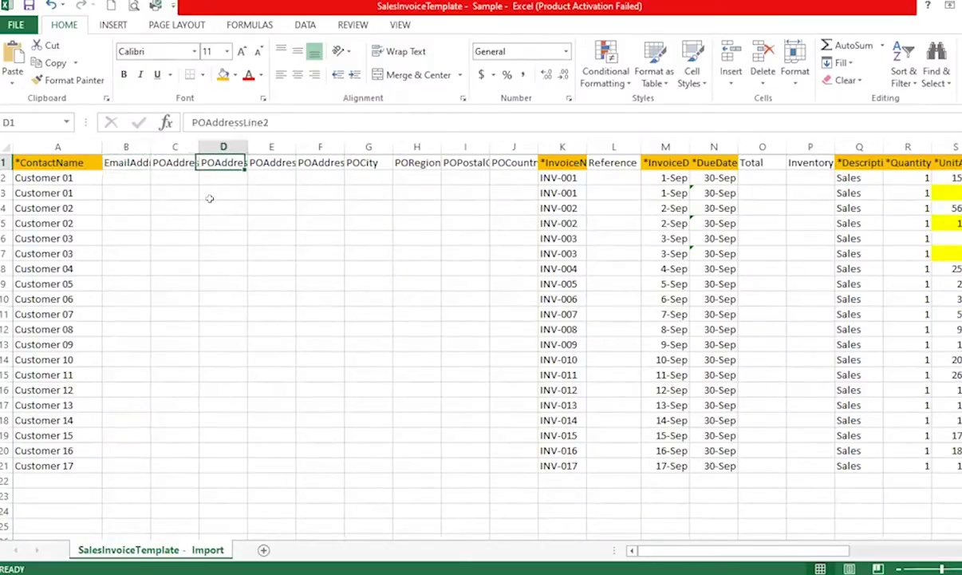
key("Right")
key("Right")
key("Right")
key("Right")
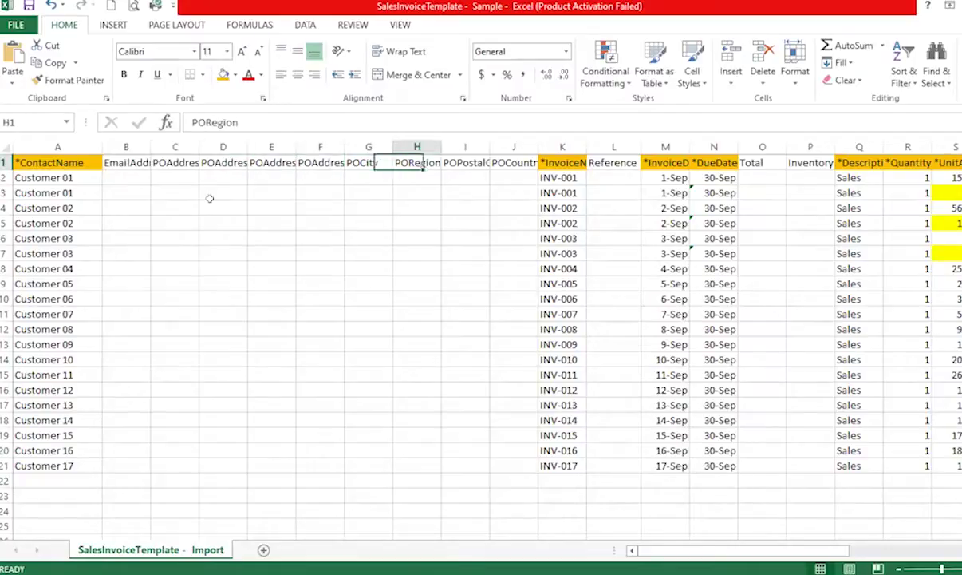
key("Right")
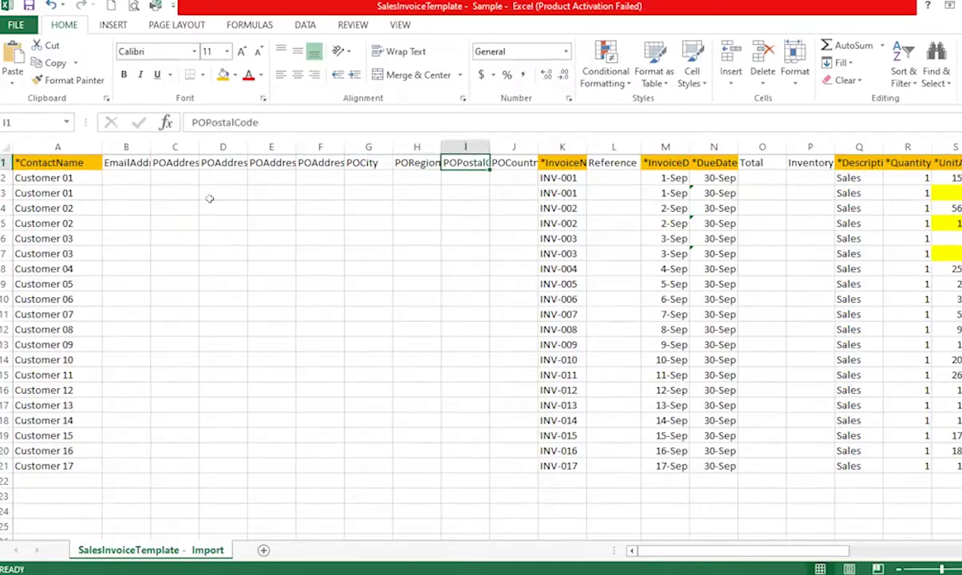
key("Right")
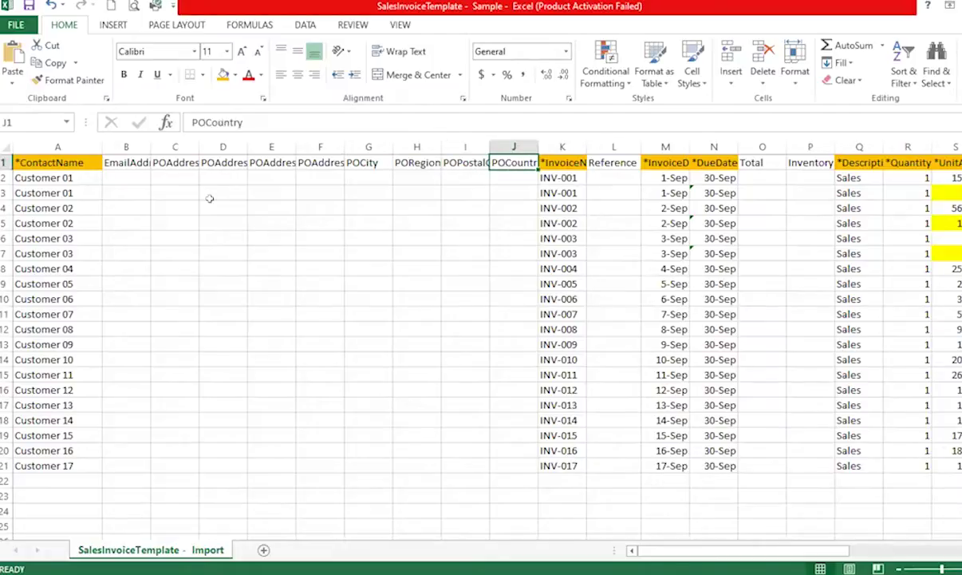
Step: Examine the invoice headers after POCountry, including InventoryItemCode, TaxAmount and Discount
key("Right")
key("Right")
key("Right")
key("Right")
key("Right")
key("Right")
key("Right")
key("Right")
key("Right")
key("Left")
key("Left")
key("Left")
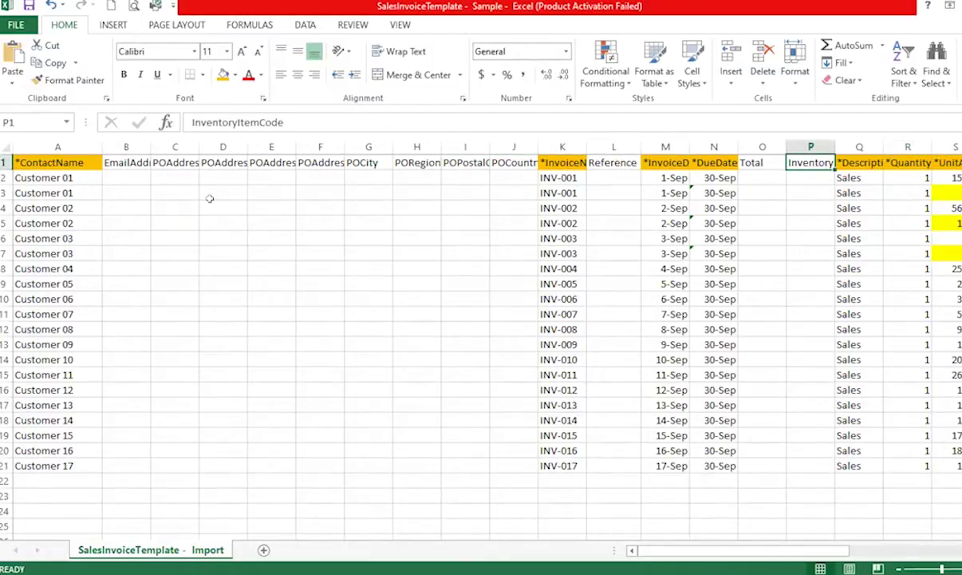
key("Right")
key("Right")
key("Right")
key("Right")
key("Right")
key("Right")
key("Right")
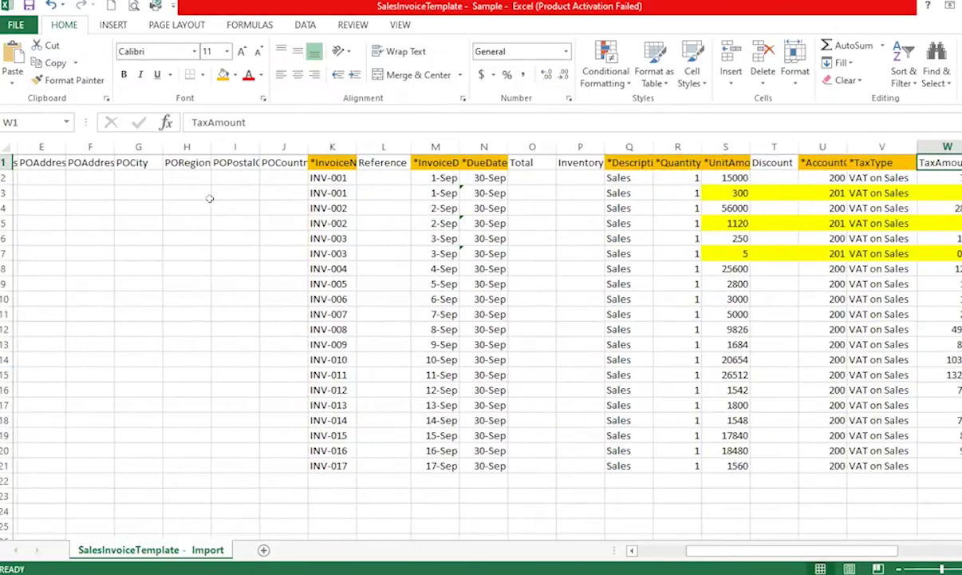
key("Right")
key("Left")
key("Left")
key("Left")
key("Left")
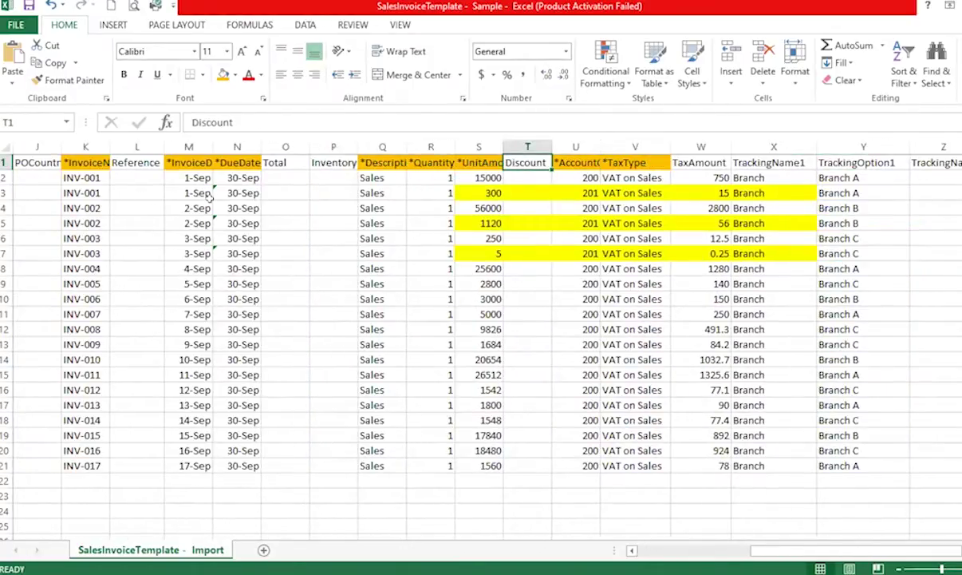
Step: Examine the remaining headers from TaxAmount through the tracking names and options to Currency and BrandingTheme
key("Right")
key("Right")
key("Right")
key("Right")
key("Right")
key("Left")
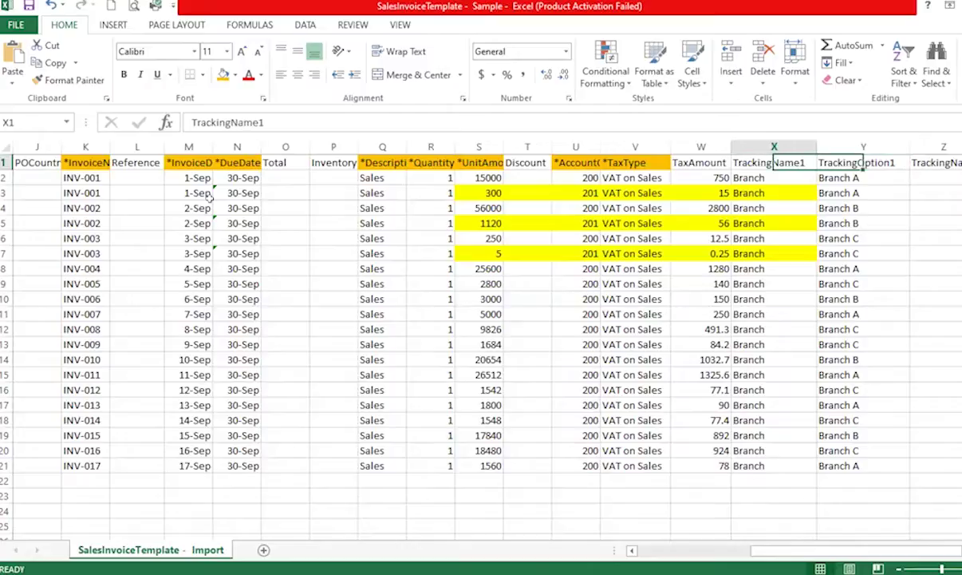
key("Left")
key("Right")
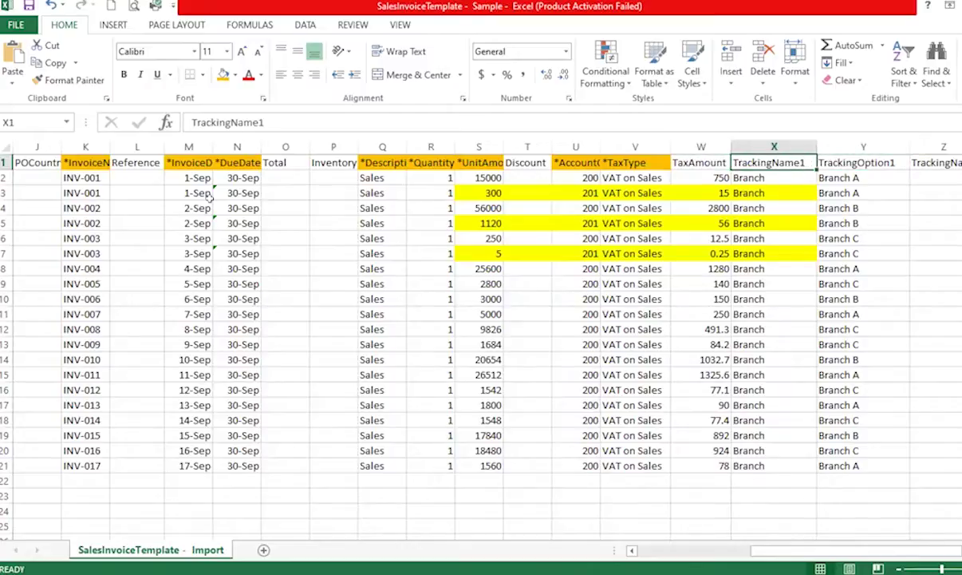
key("Right")
key("Right")
key("Right")
key("Right")
key("Right")
key("Right")
key("Left")
key("Left")
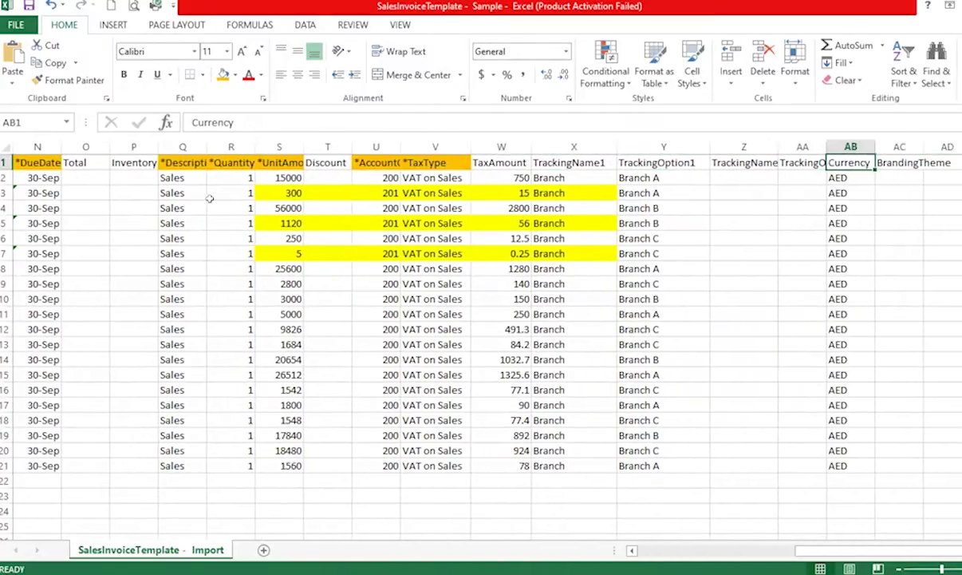
key("Right")
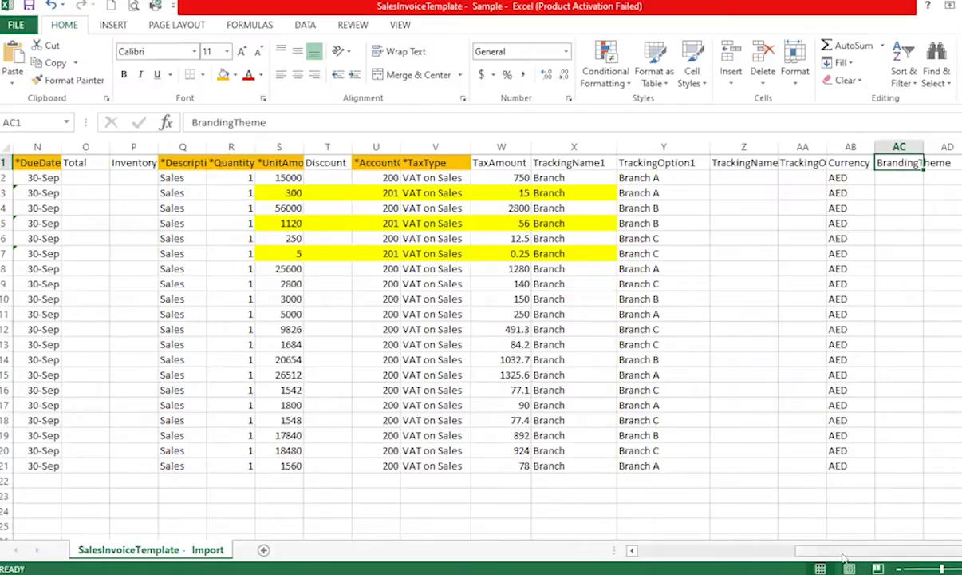
Step: Return to the start of the sheet and highlight the whole header row for review
scroll(209, 198, "left", 5)
left_click(5, 162)
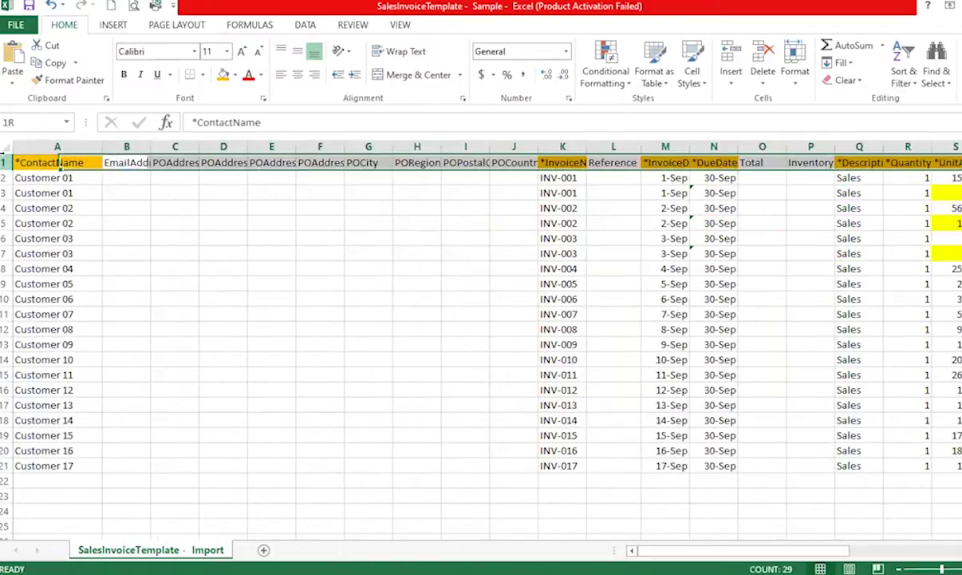
left_click(366, 224)
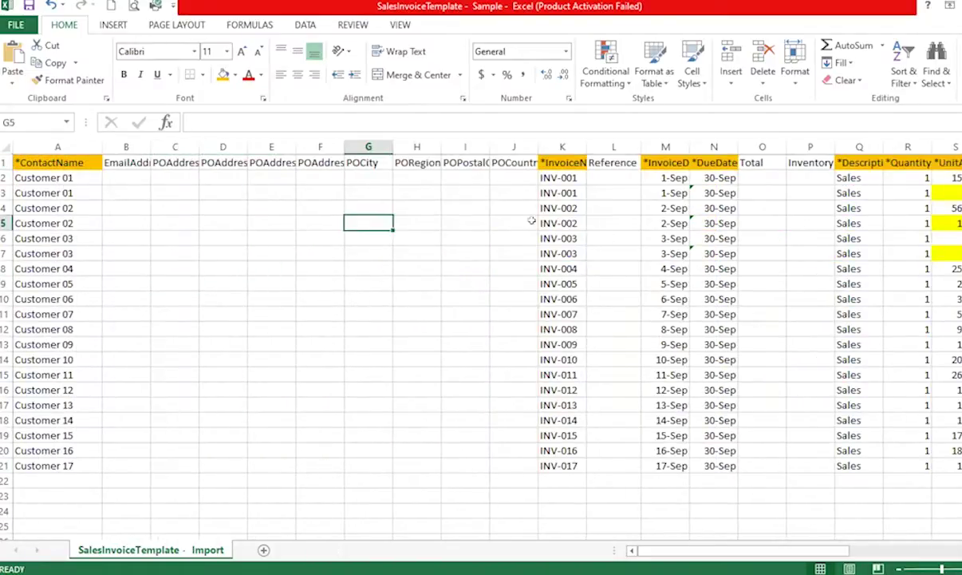
Step: Examine the customer entries in A2:A21 and the invoice numbers in K2:K21 by selecting each range
left_click_drag(79, 178, 79, 193)
left_click_drag(84, 257, 76, 466)
left_click(209, 328)
left_click(69, 178)
left_click_drag(71, 199, 68, 465)
left_click_drag(77, 178, 68, 465)
left_click(567, 177)
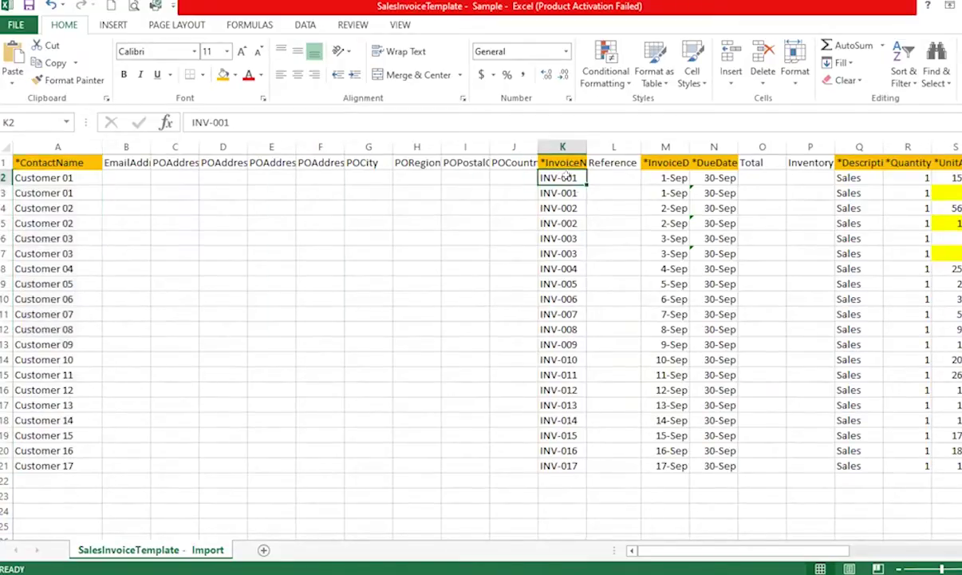
left_click_drag(568, 174, 563, 465)
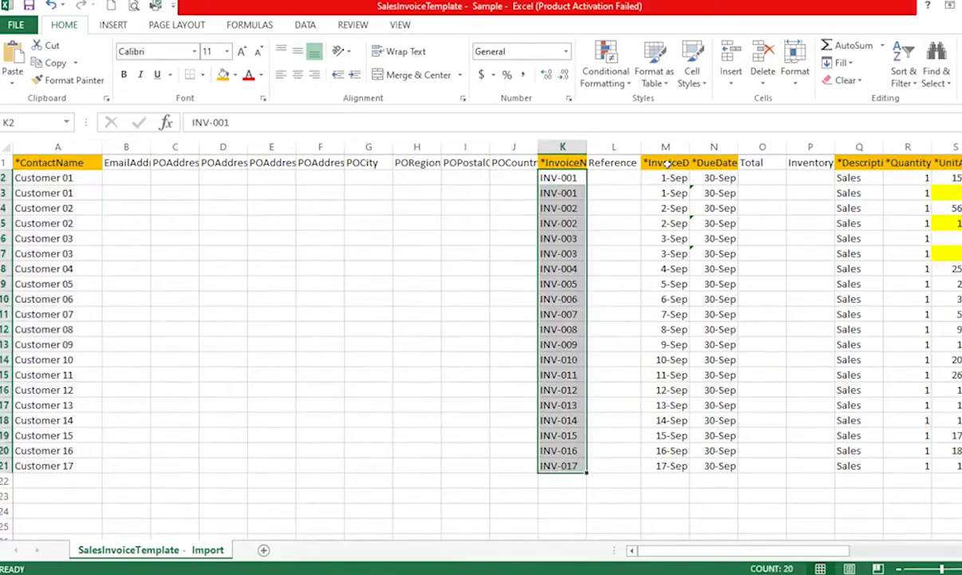
Step: Examine the headers InvoiceDate, Total, Description, Quantity, UnitAmount, AccountCode and TaxType by selecting them in row 1
left_click_drag(764, 551, 847, 551)
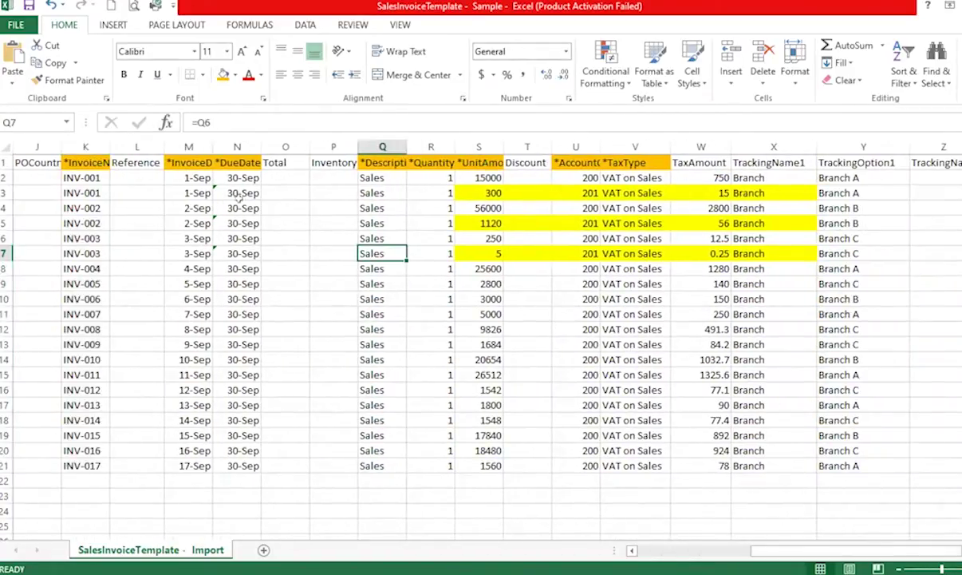
left_click(209, 162)
left_click(281, 162)
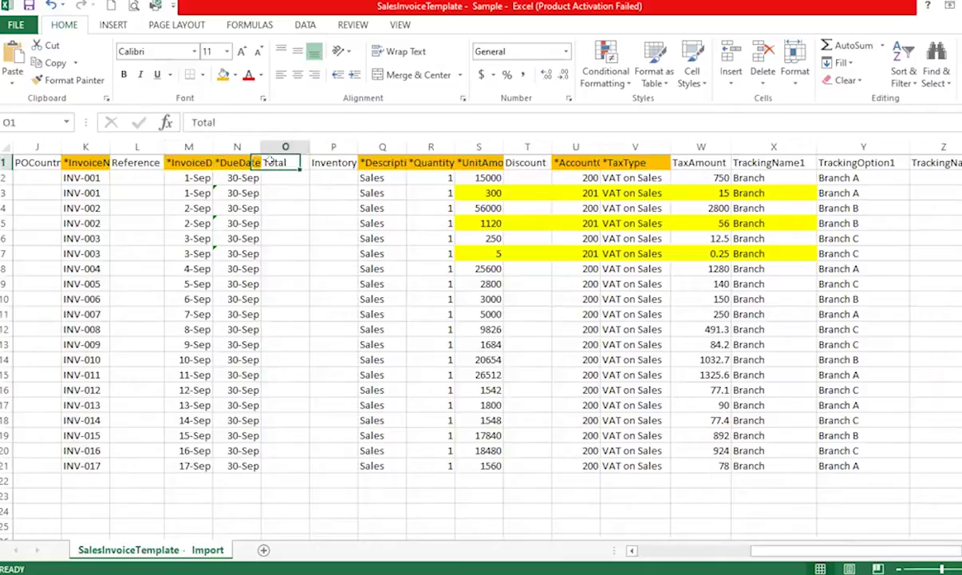
left_click(377, 162)
left_click(447, 162)
left_click(479, 162)
left_click(575, 162)
left_click(628, 164)
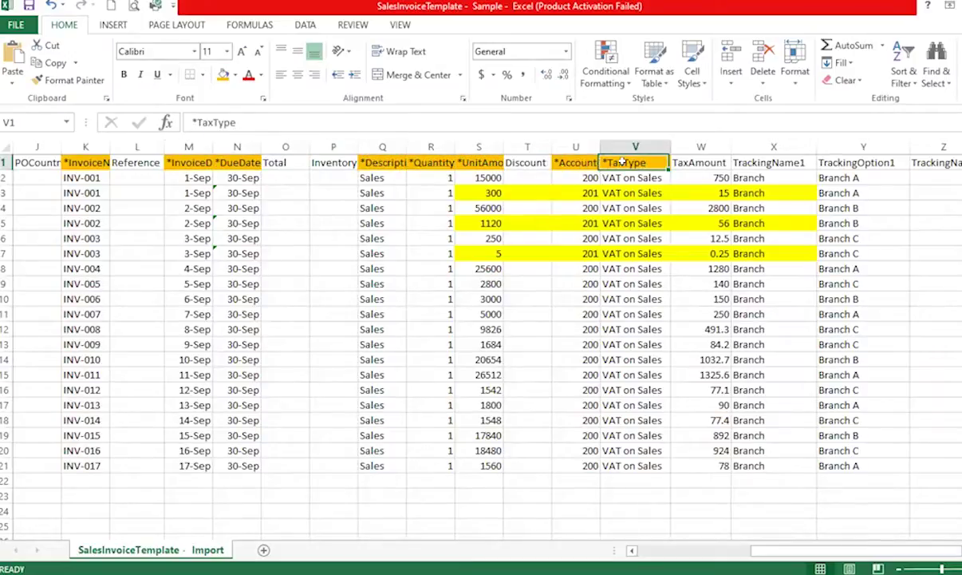
Step: Widen the AccountCode column to 16.43 so its full header fits, and check the tax amount formula in W2
left_click_drag(449, 147, 491, 147)
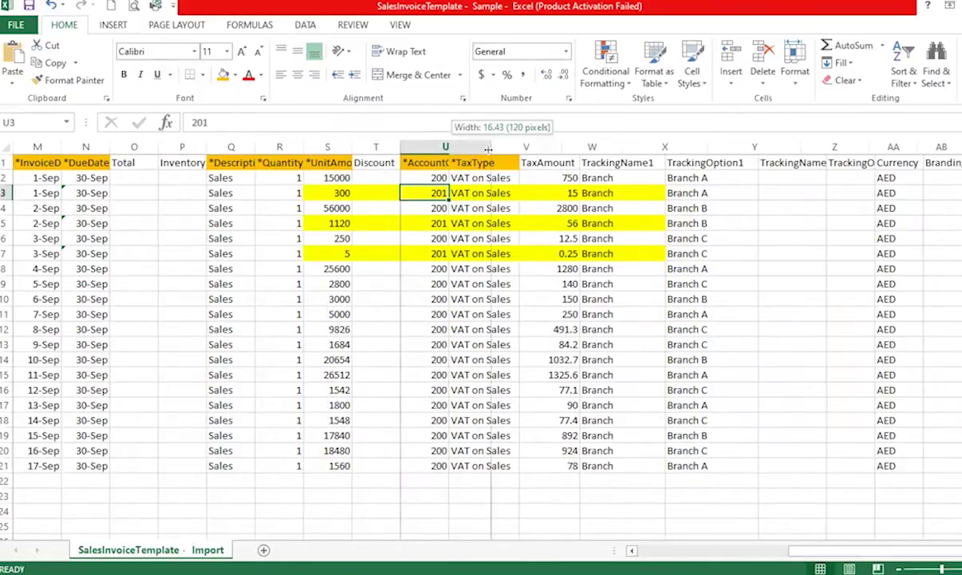
left_click(460, 283)
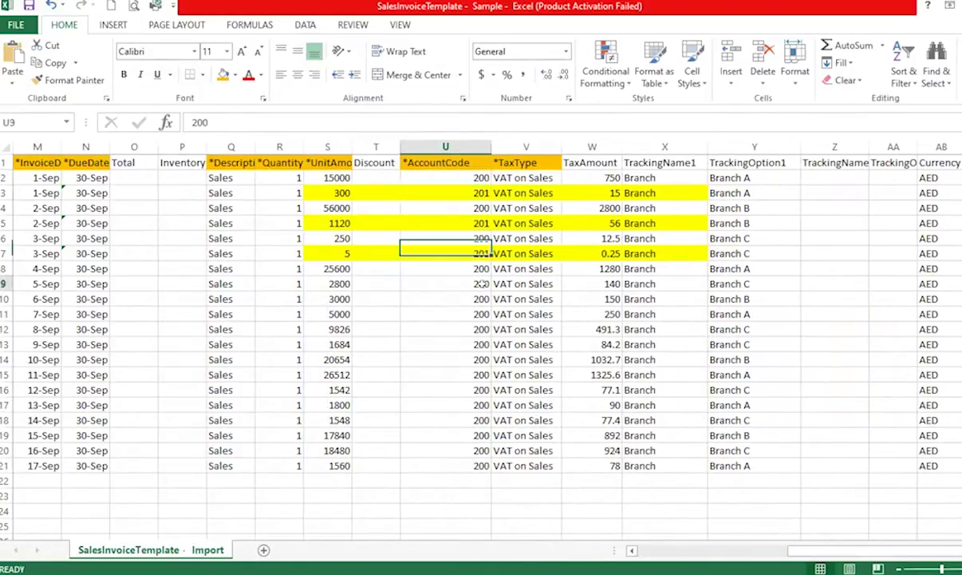
left_click(519, 223)
key("Right")
key("Up")
key("Up")
key("Up")
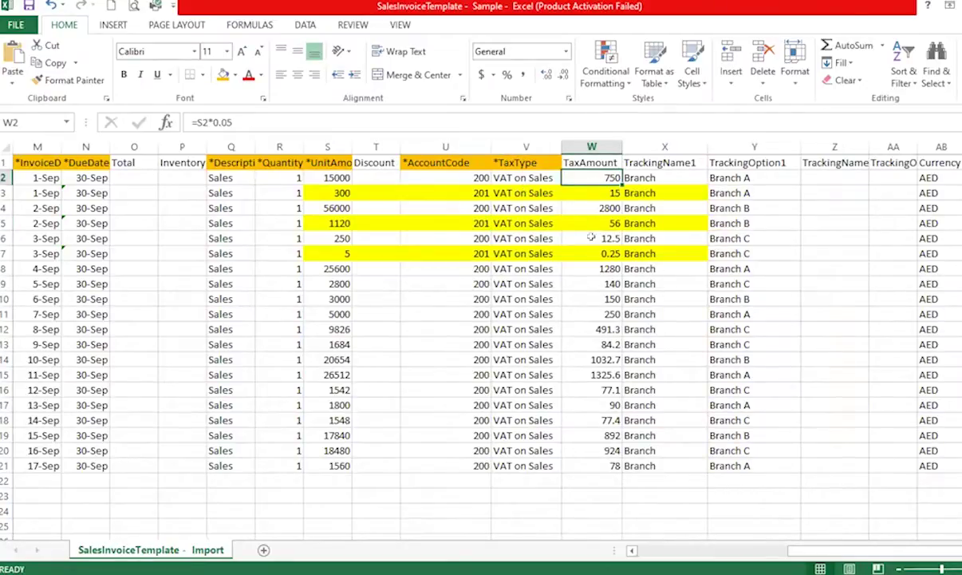
Step: Examine the TrackingName1 and TrackingOption1 headers and the Branch entry in X2, leaving the cell unedited
key("Right")
key("Up")
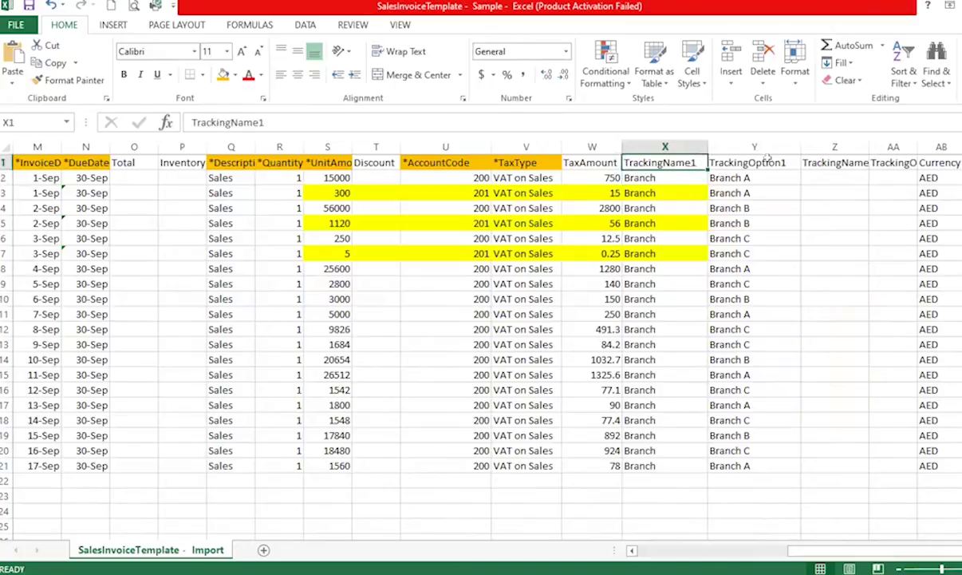
key("Right")
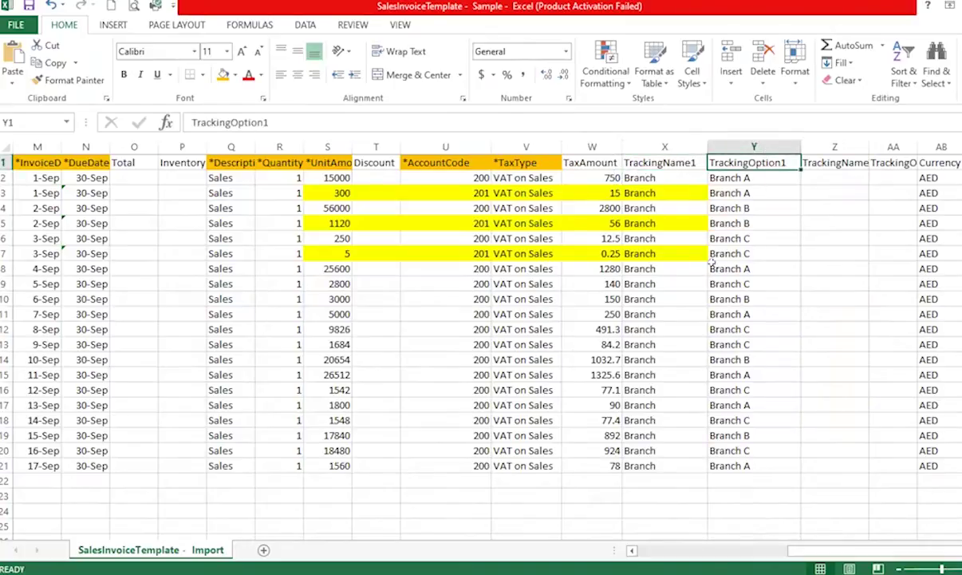
left_click(636, 177)
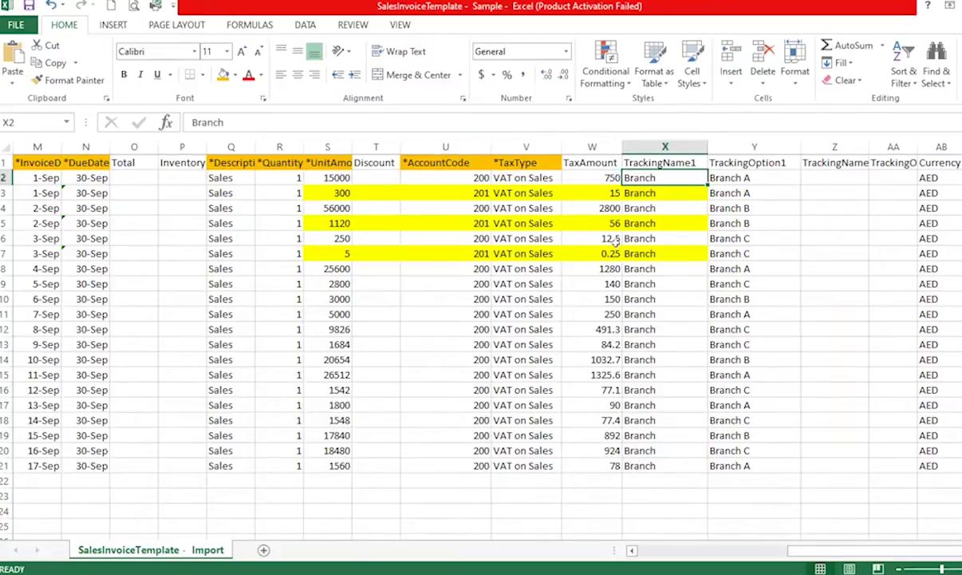
double_click(207, 122)
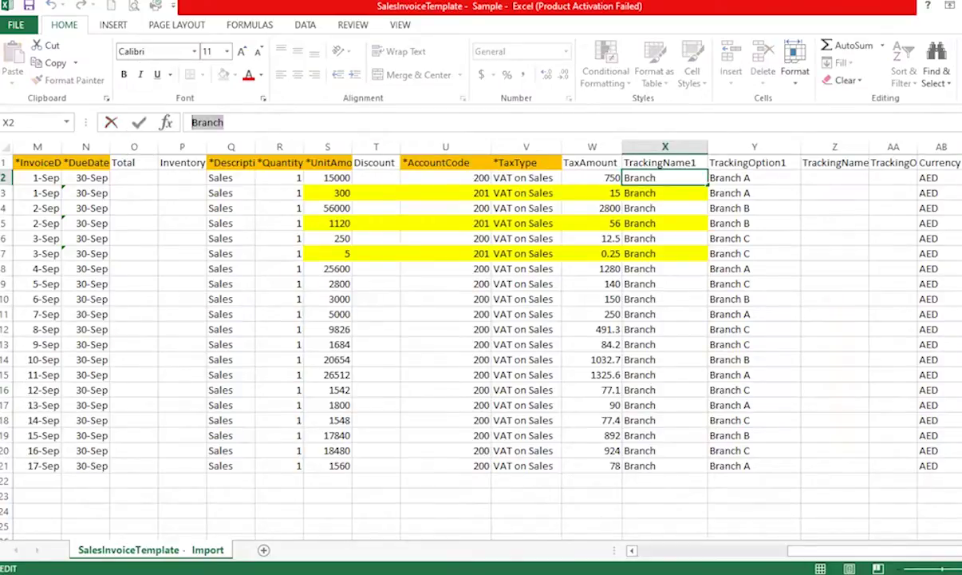
left_click(111, 123)
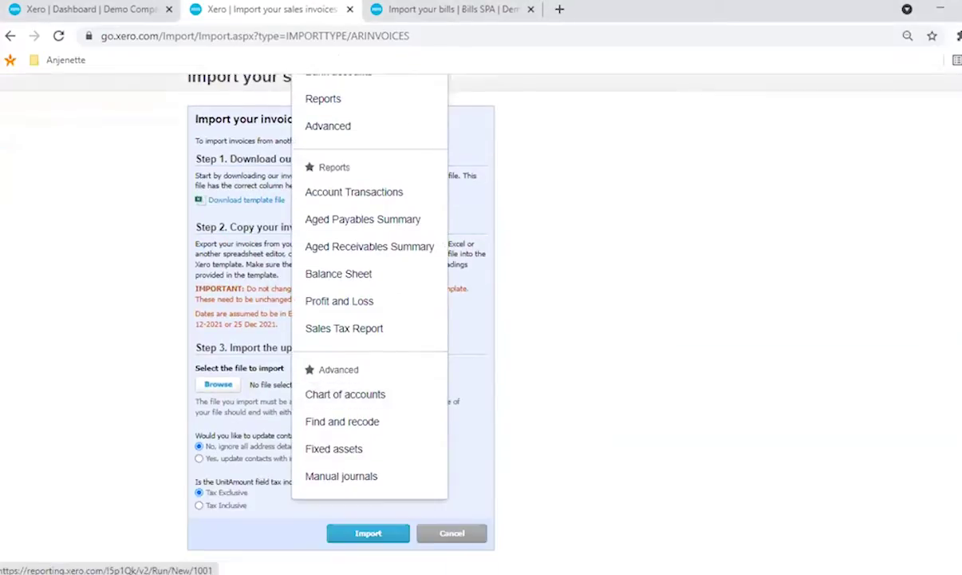
Step: Switch to Xero, open the tracking categories in a new browser tab, and examine the Branch category and its options
scroll(356, 493, "up", 2)
scroll(352, 500, "down", 1)
scroll(343, 417, "up", 1)
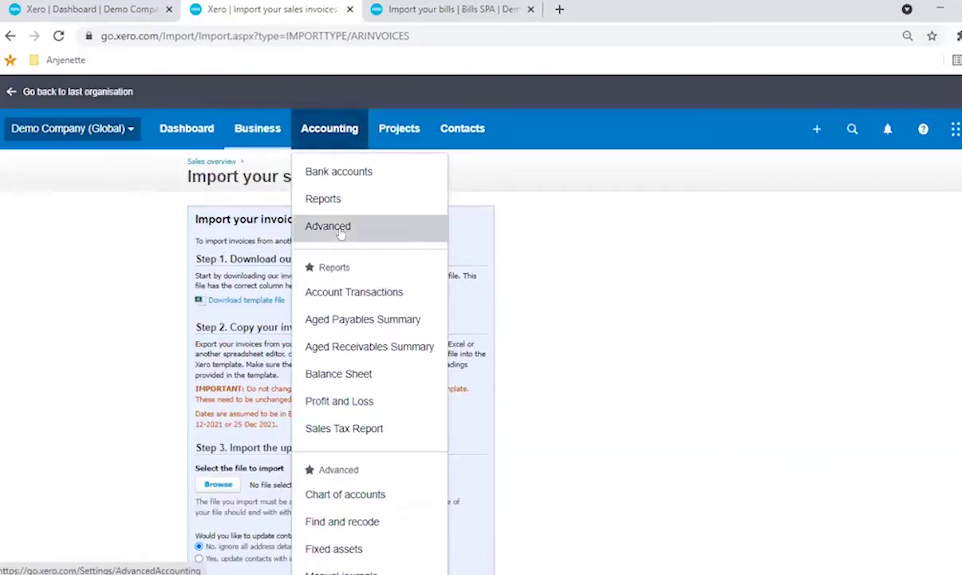
right_click(339, 230)
left_click(375, 239)
left_click_drag(483, 8, 664, 8)
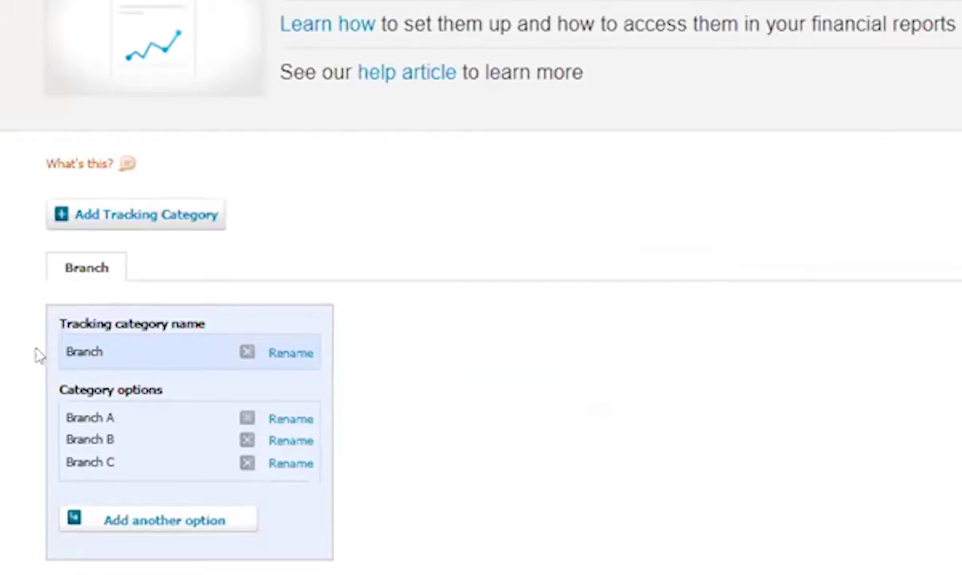
left_click_drag(66, 416, 150, 423)
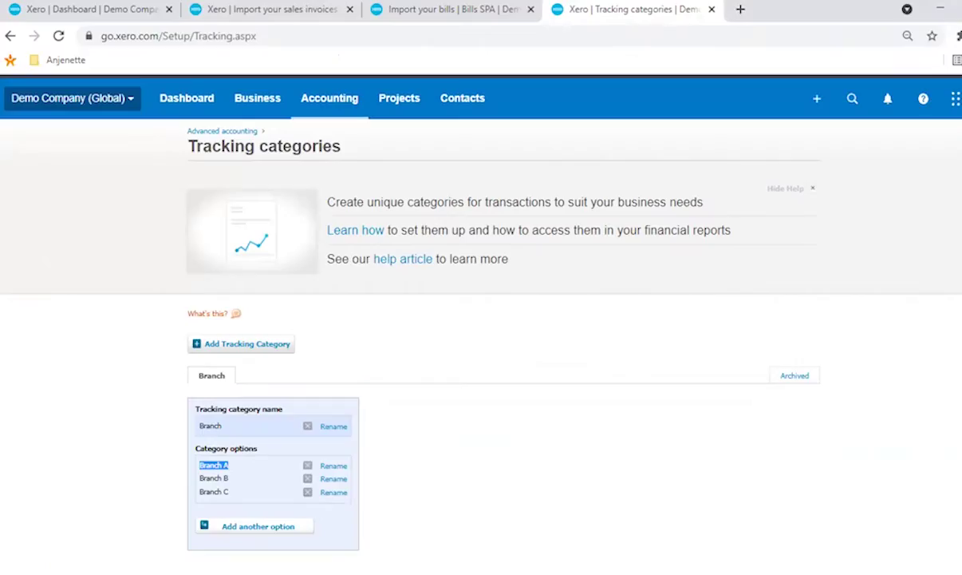
Step: Switch back to Excel and check the tracking name in X2 and the tracking option entries in column Y
key("alt+Tab")
left_click(760, 205)
left_click(761, 173)
left_click(656, 176)
left_click(739, 173)
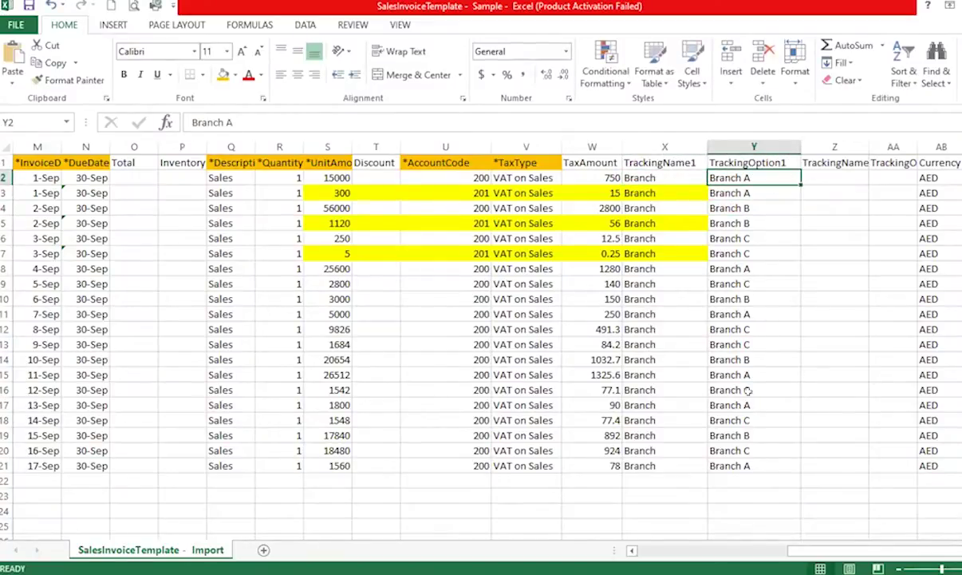
left_click(764, 279)
Step: Examine the second tracking name and option columns and the Currency entry, and return to the start of the sheet
left_click(834, 207)
left_click_drag(892, 192, 897, 177)
left_click(935, 178)
mouse_move(891, 551)
left_mouse_down()
mouse_move(935, 551)
mouse_move(897, 551)
left_mouse_up()
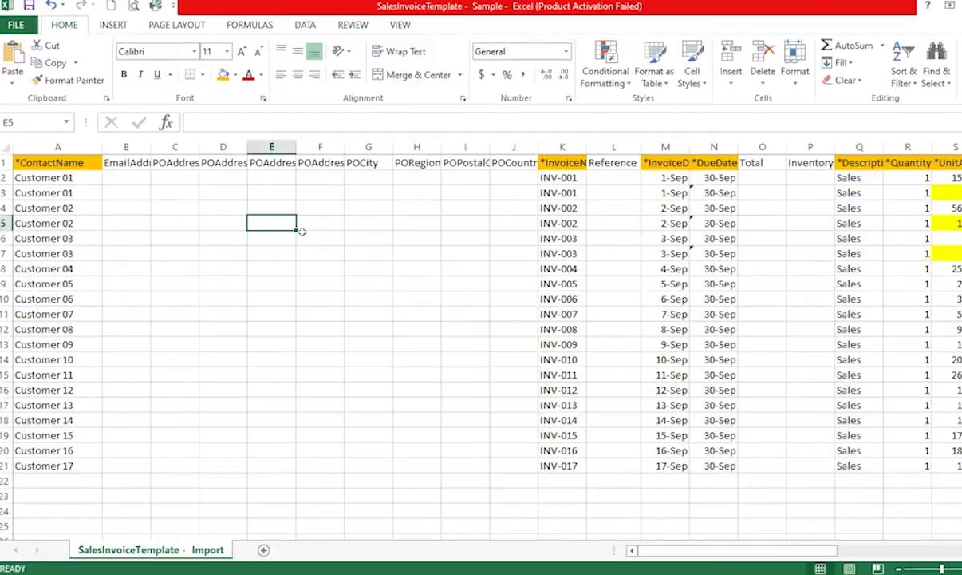
left_click(811, 250)
Step: Review the first invoice line's description, quantity and unit amount in Q2:S2 and the account code in U3
left_click_drag(814, 550, 928, 551)
left_click(656, 237)
left_click_drag(383, 177, 454, 178)
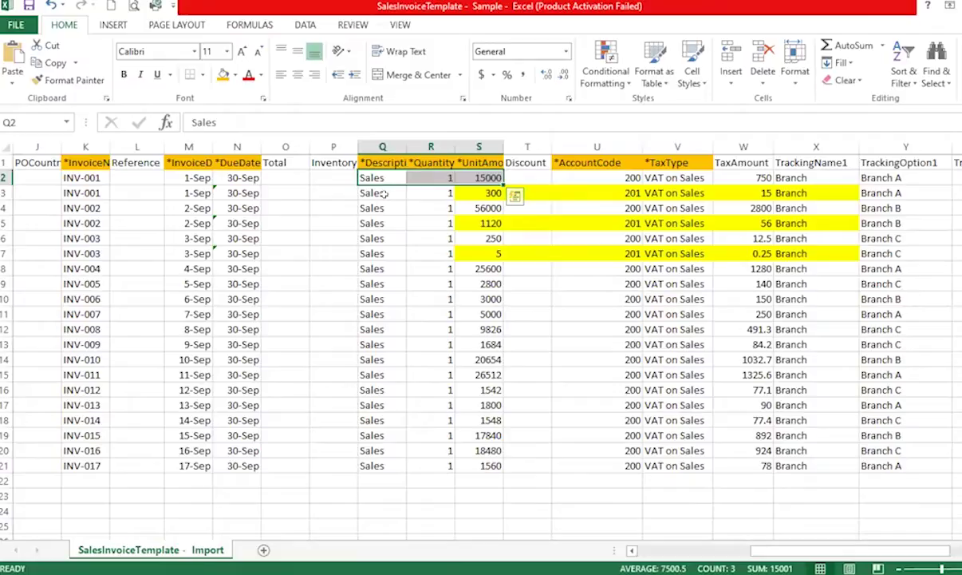
left_click(607, 207)
left_click(620, 193)
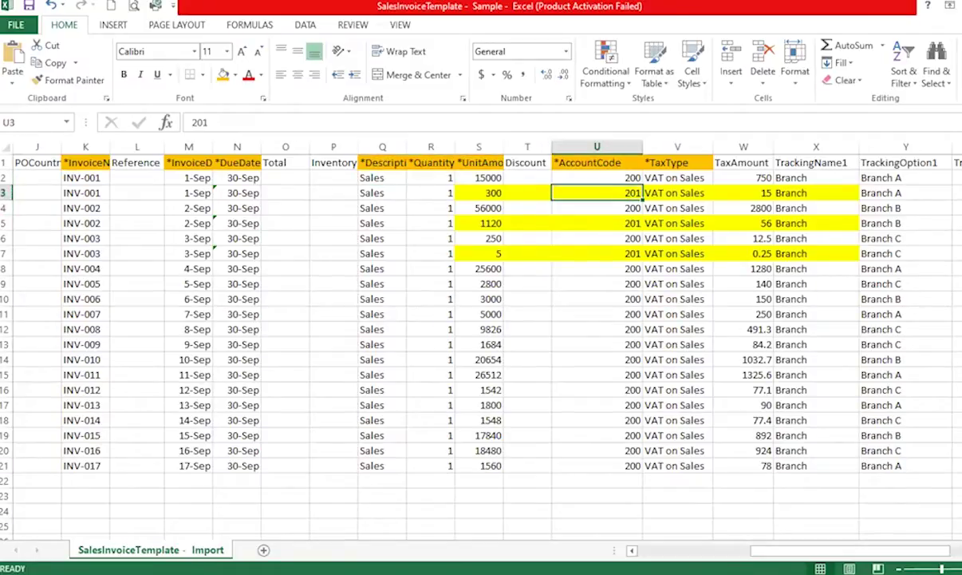
Step: Switch to Xero, open the chart of accounts, and show only the Revenue accounts to check their codes
key("alt+Tab")
left_click(330, 97)
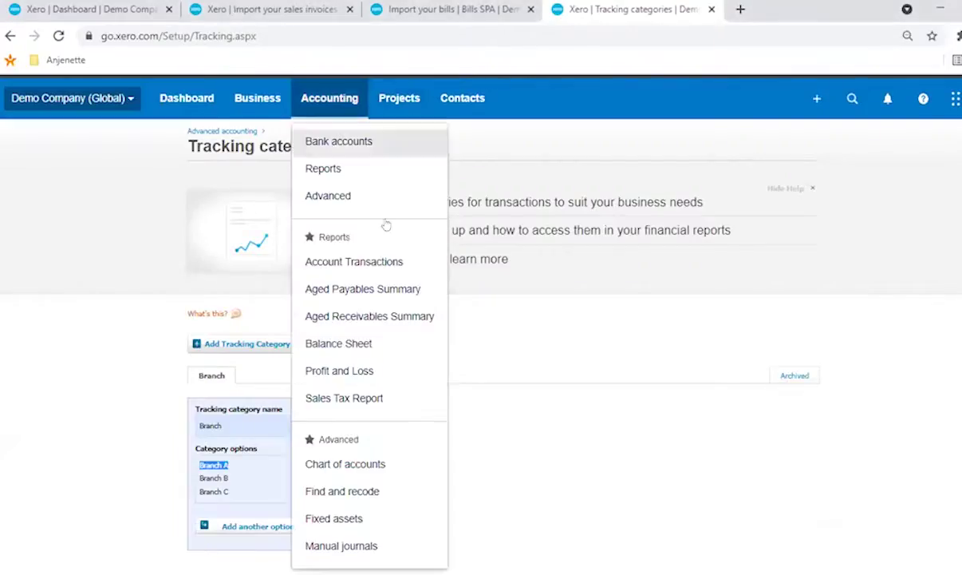
left_click(416, 474)
scroll(425, 341, "down", 4)
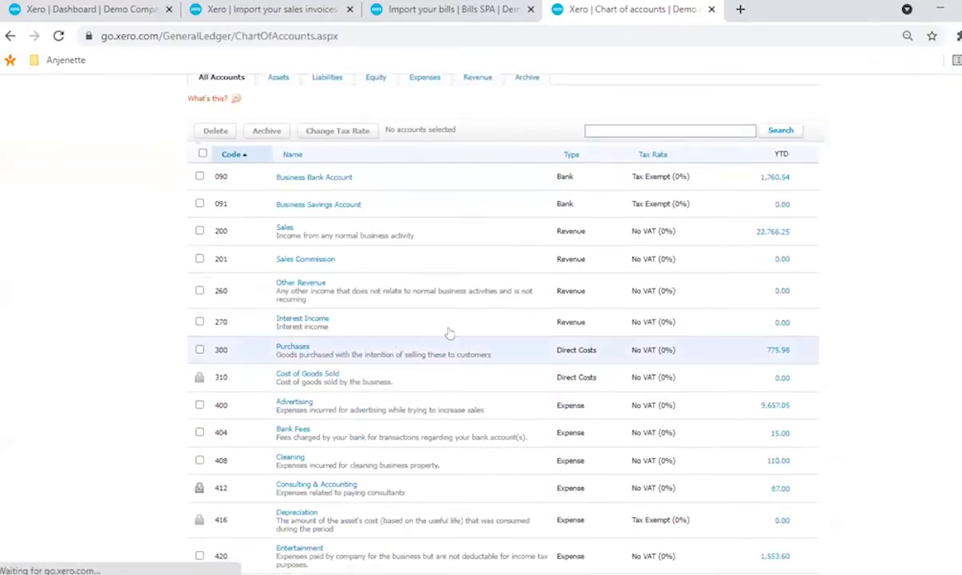
scroll(337, 202, "up", 1)
left_click(465, 152)
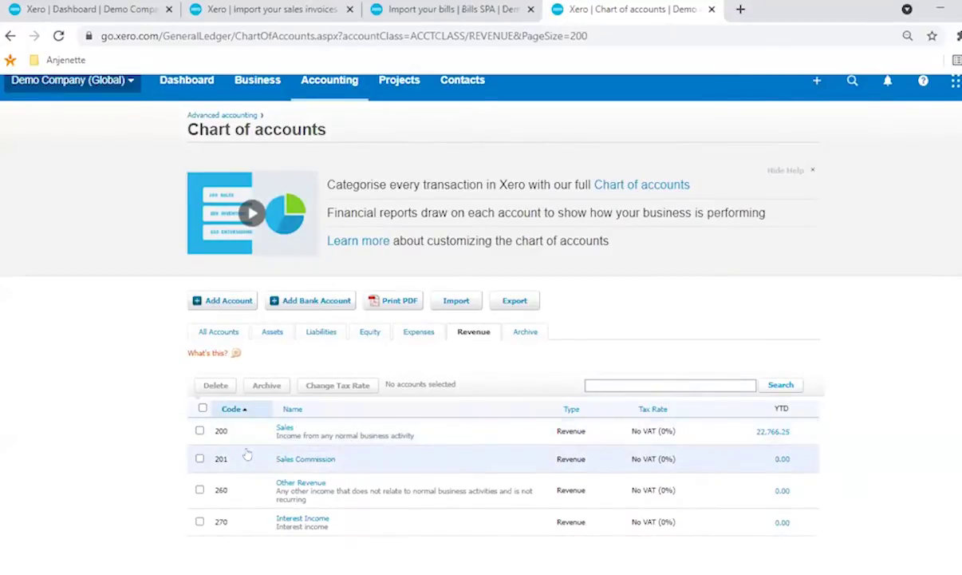
Step: Switch back to Excel and examine the second invoice line in row 3 and the repeated customer entries in A2 and A3
key("alt+Tab")
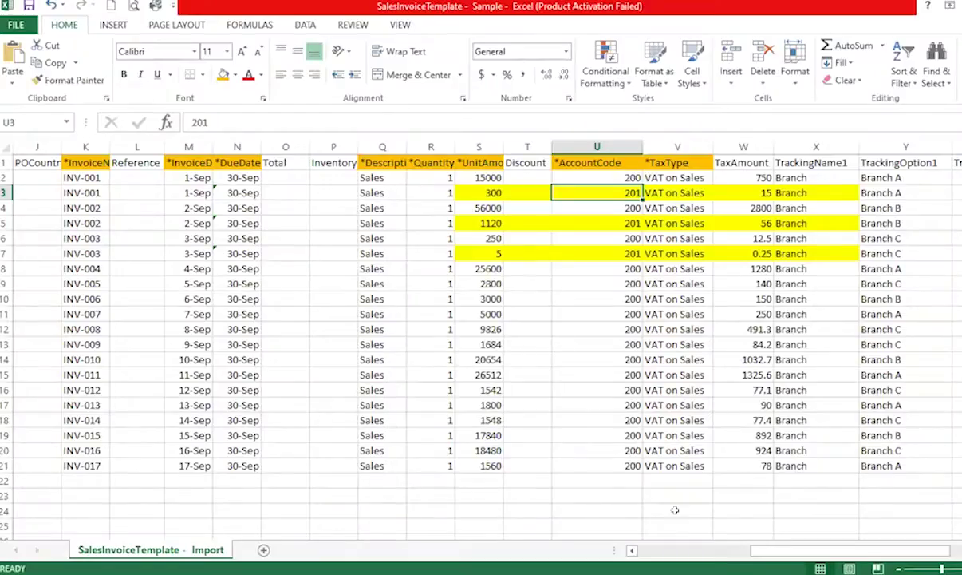
left_click_drag(798, 550, 687, 550)
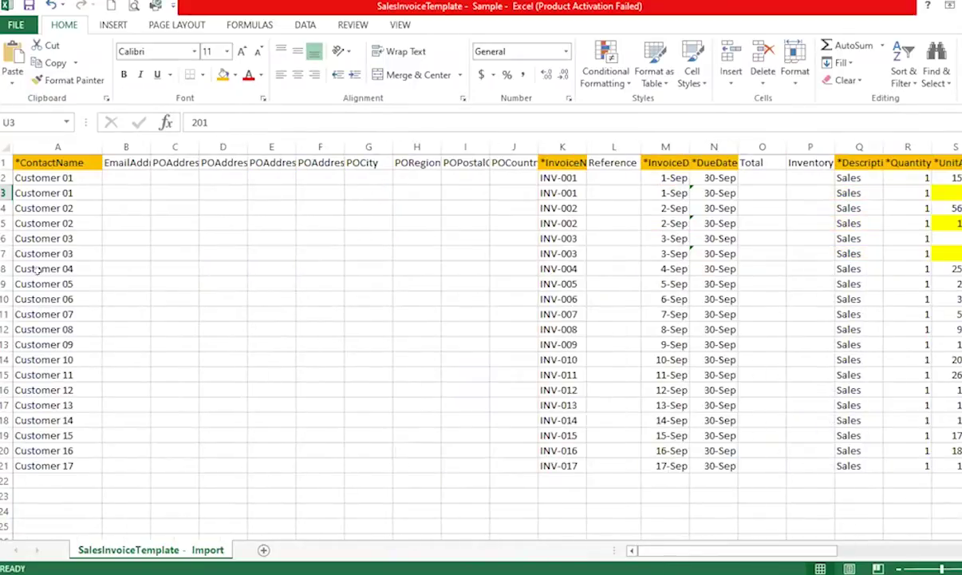
left_click(5, 192)
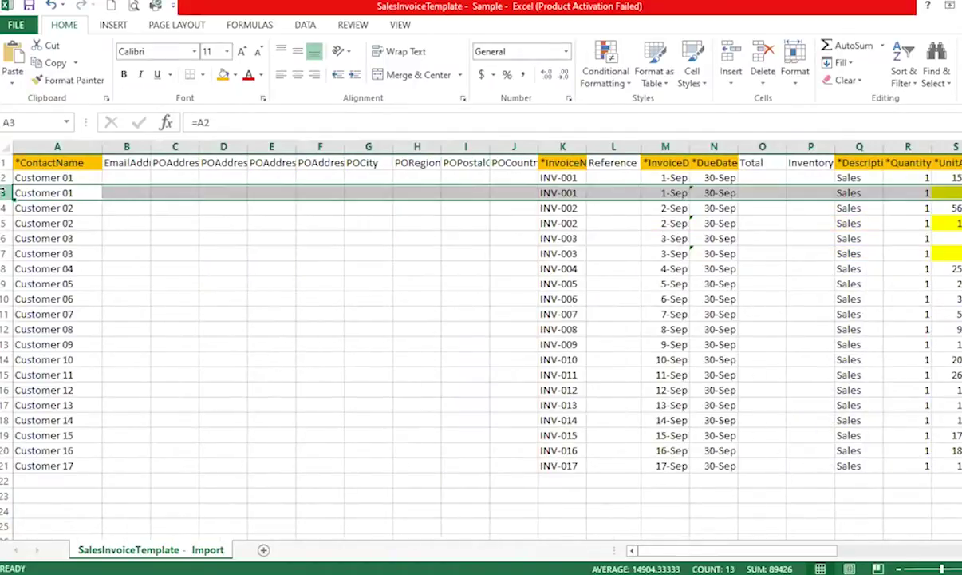
left_click(70, 175)
key("Down")
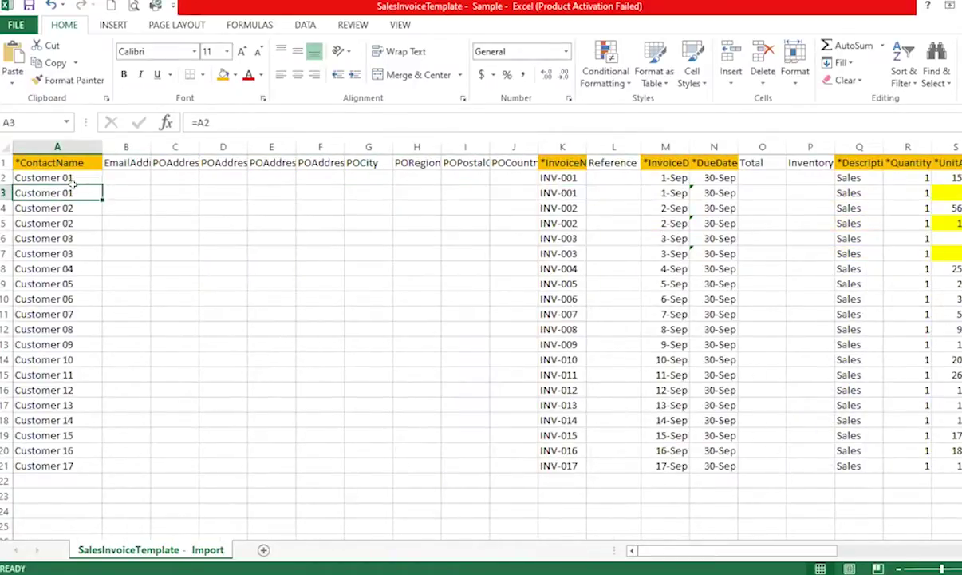
Step: Select the repeated invoice numbers in K2:K3 and widen the InvoiceNumber column so its full header fits
left_click(571, 175)
left_click_drag(564, 175, 564, 192)
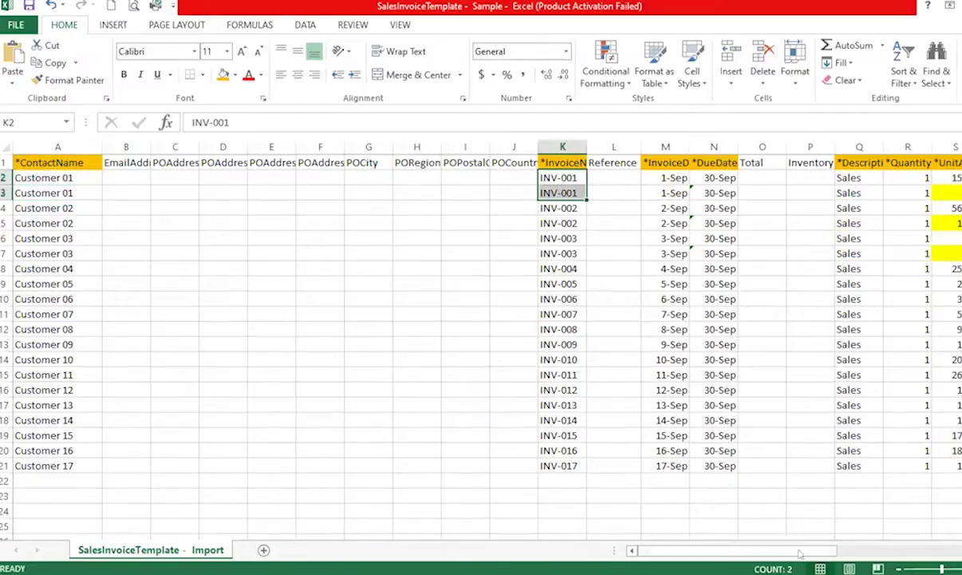
left_click_drag(799, 550, 861, 550)
left_click_drag(294, 150, 333, 151)
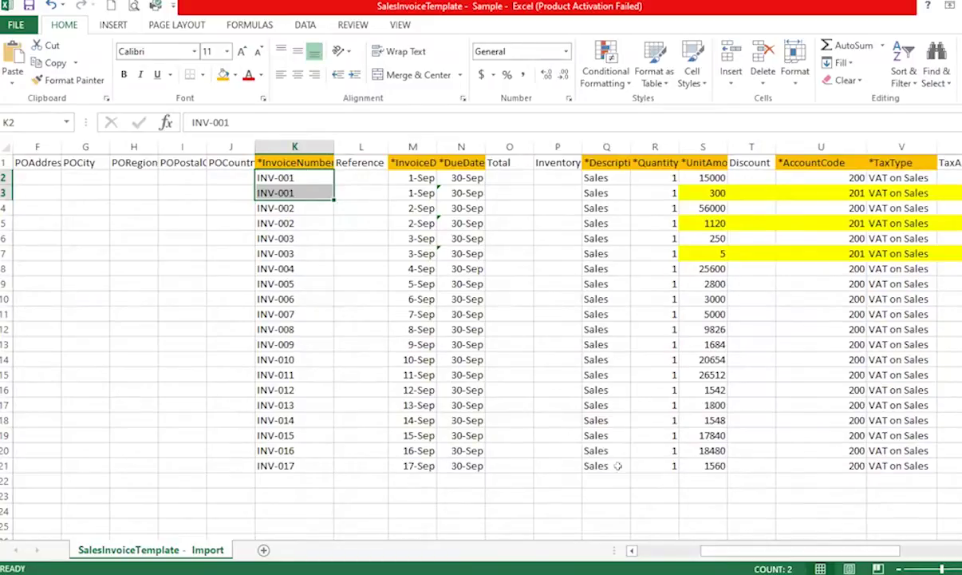
Step: Compare the account codes of the first invoices' lines in U2:U7, check the tracking name in X3, and review the remaining columns
left_click_drag(750, 550, 800, 550)
left_click(608, 194)
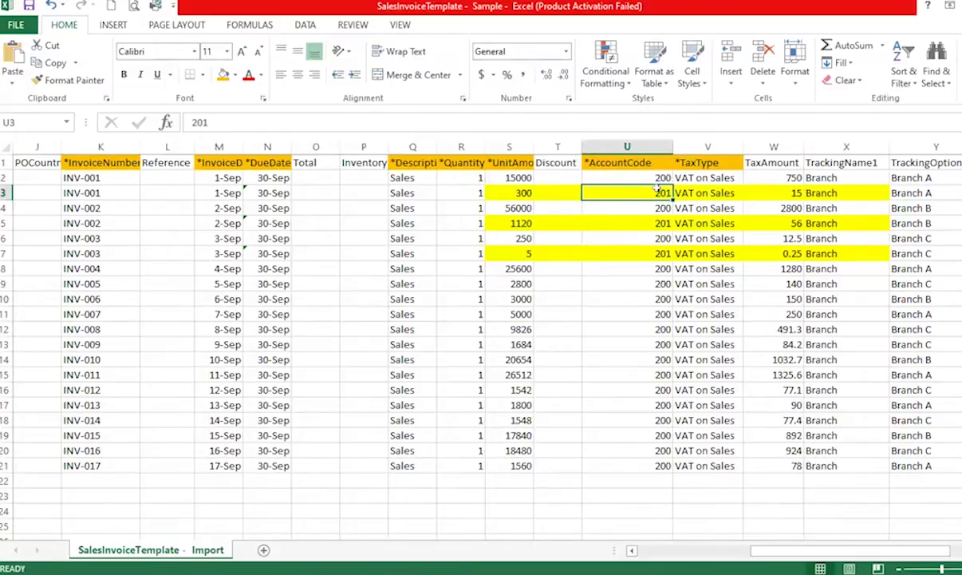
left_click(623, 177)
left_click(635, 193)
left_click(648, 223)
left_click(645, 238)
left_click(645, 253)
left_click(646, 238)
left_click(652, 177)
left_click(640, 191)
left_click(822, 192)
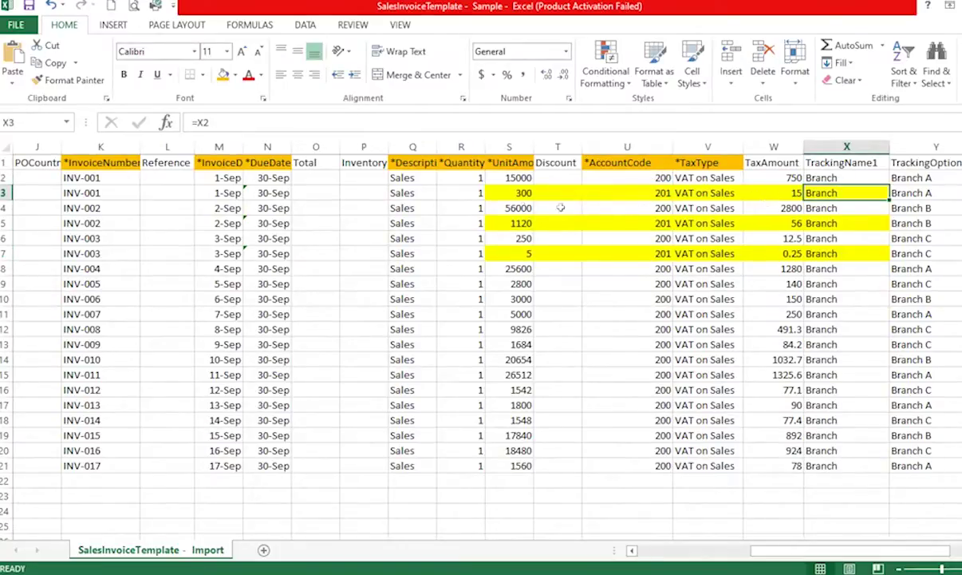
left_click_drag(798, 550, 850, 550)
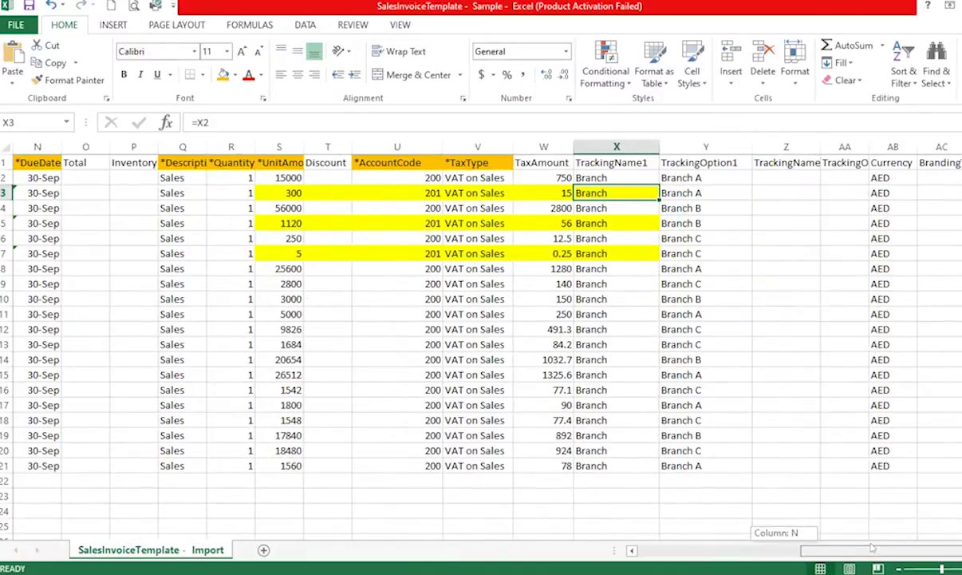
left_click_drag(633, 550, 633, 550)
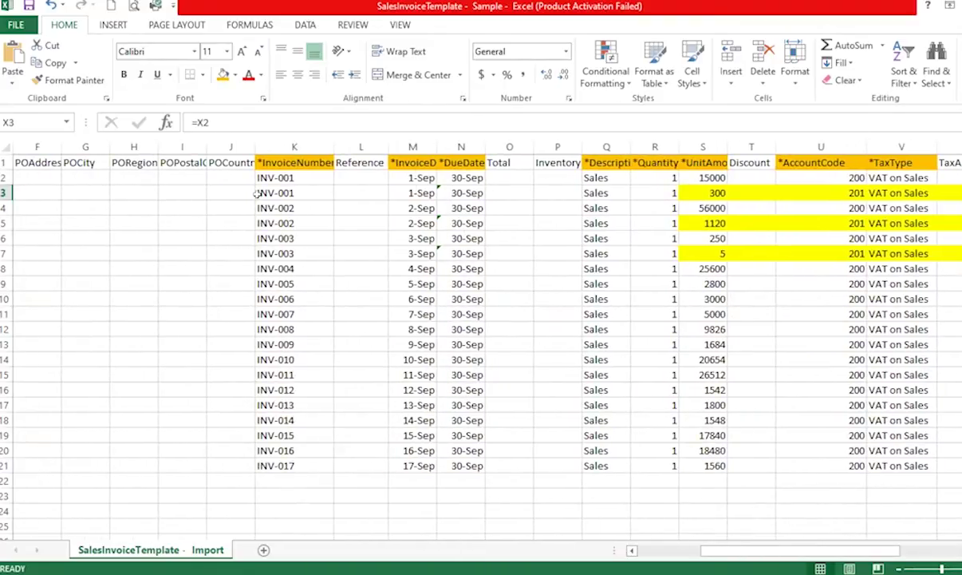
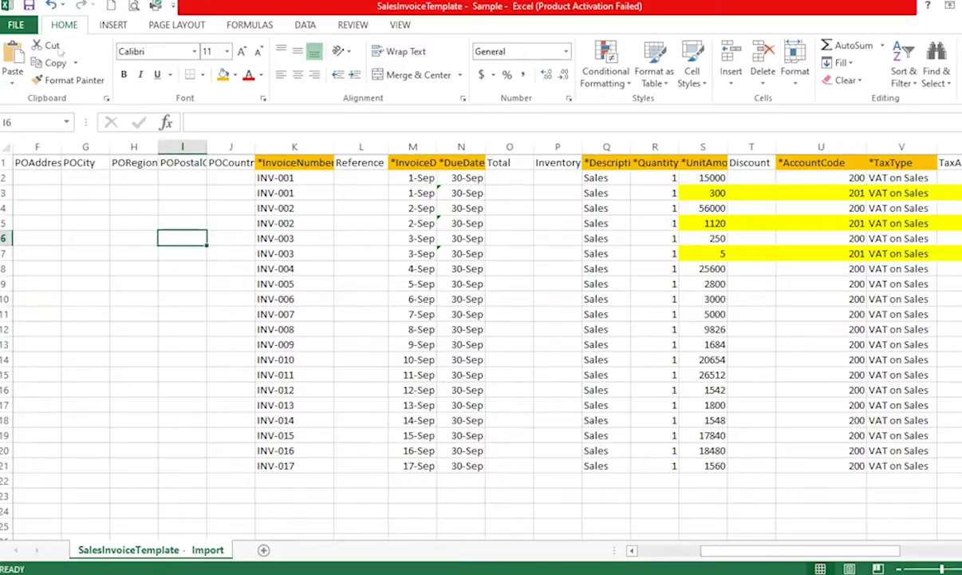
Step: Save the workbook as CSV (Comma delimited) over the existing SalesInvoiceTemplate - Import file in the 5th Part folder
left_click(15, 25)
left_click(38, 176)
left_click(565, 163)
left_click(192, 274)
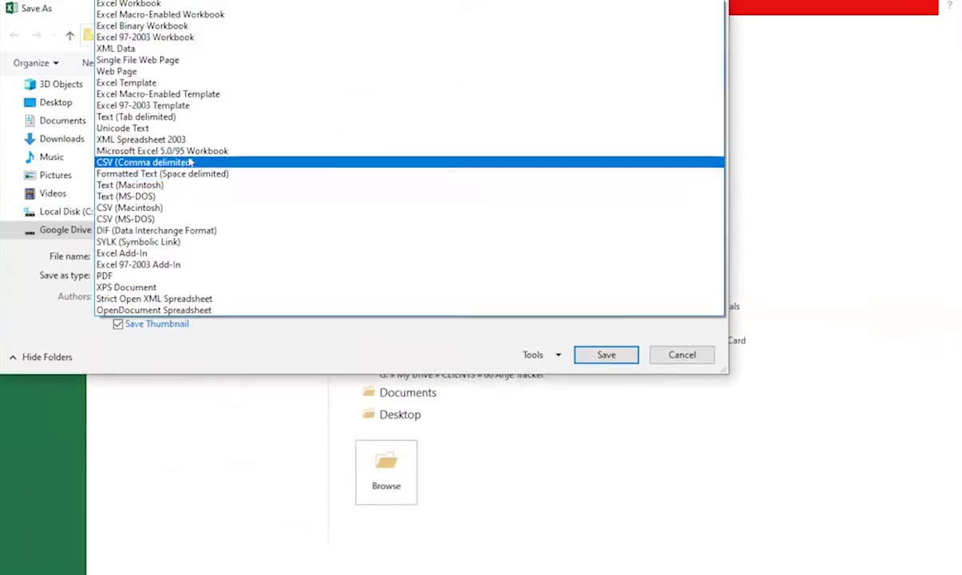
left_click(127, 162)
left_click(199, 123)
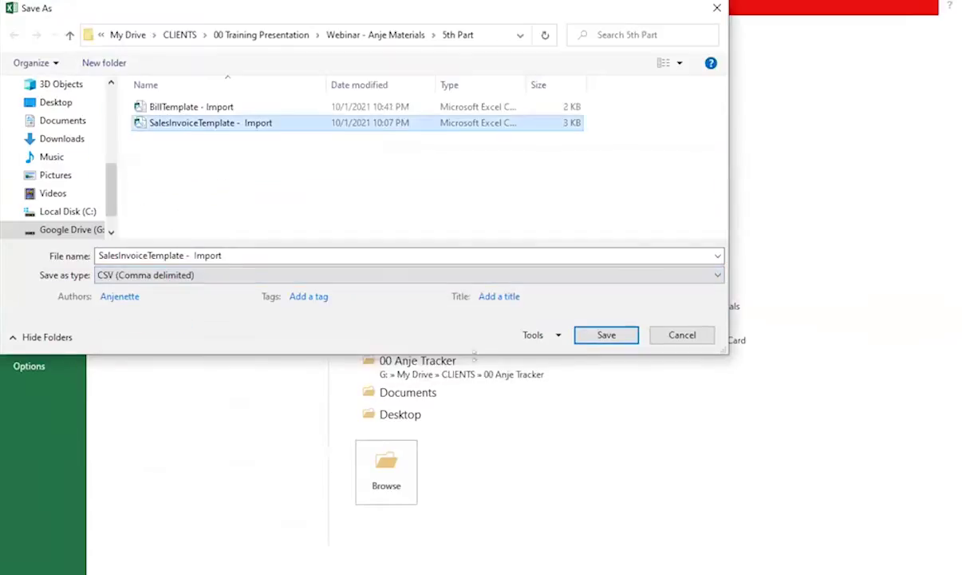
left_click(607, 335)
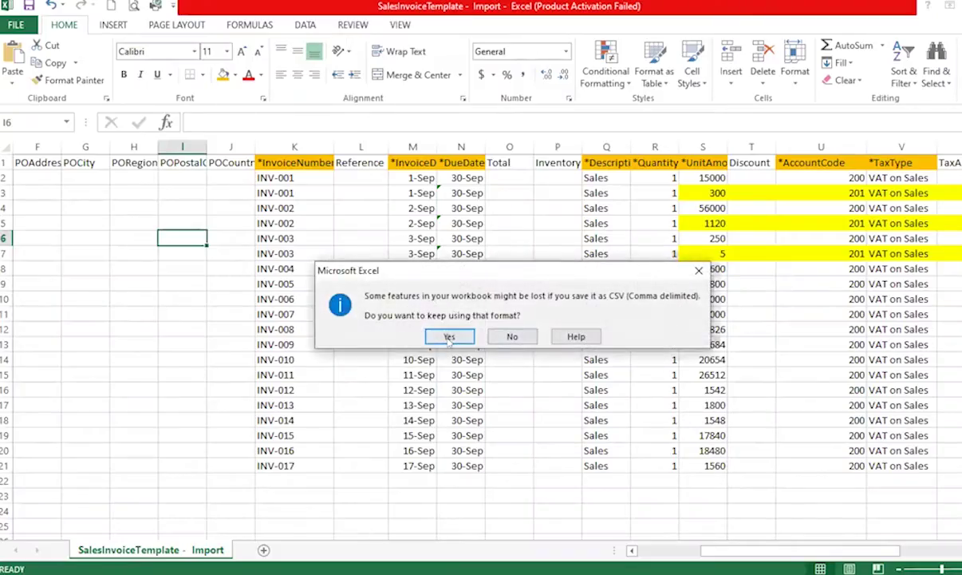
left_click(450, 337)
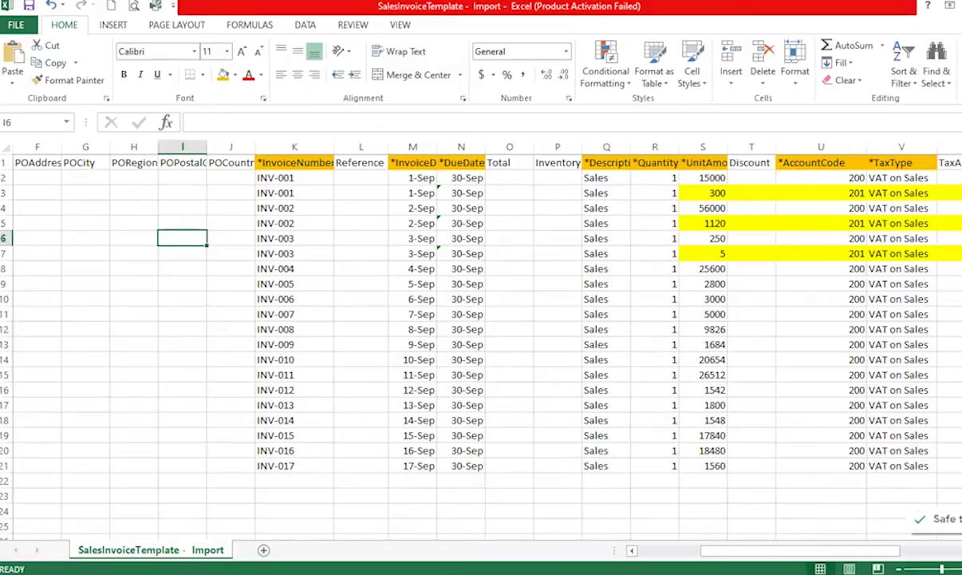
Step: Switch to Xero and open the sales invoice import page from the Sales overview
key("alt+Tab")
left_click(267, 10)
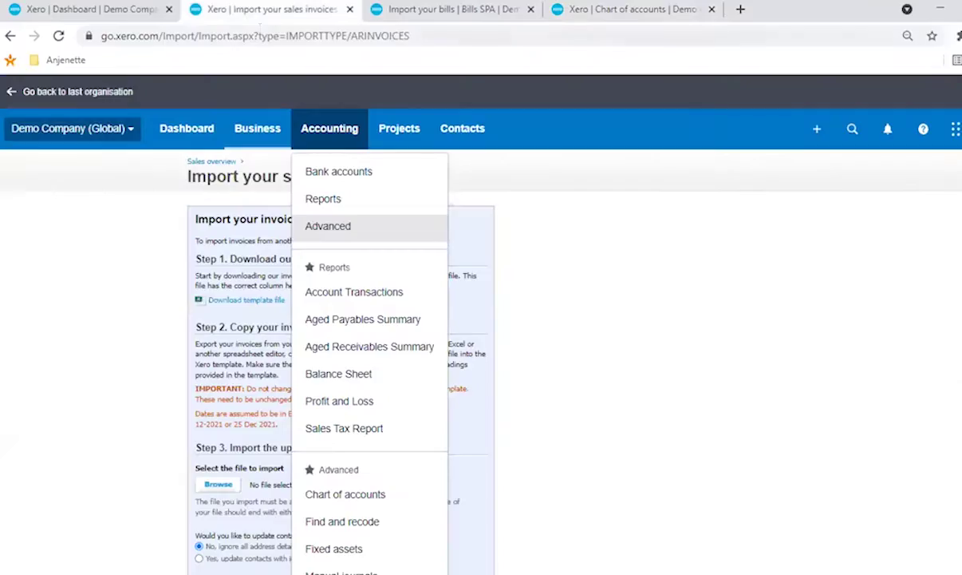
left_click(116, 220)
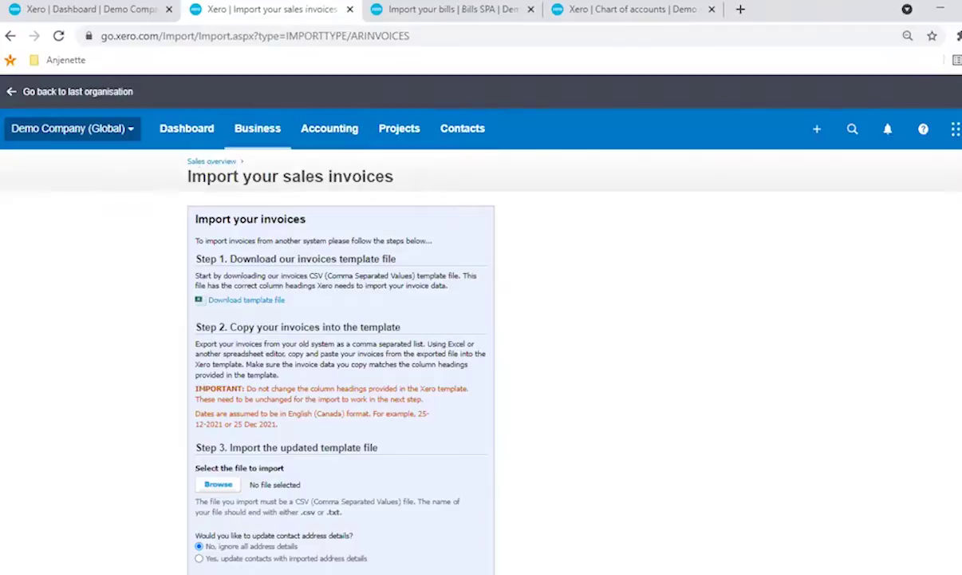
scroll(168, 348, "down", 2)
scroll(181, 223, "up", 2)
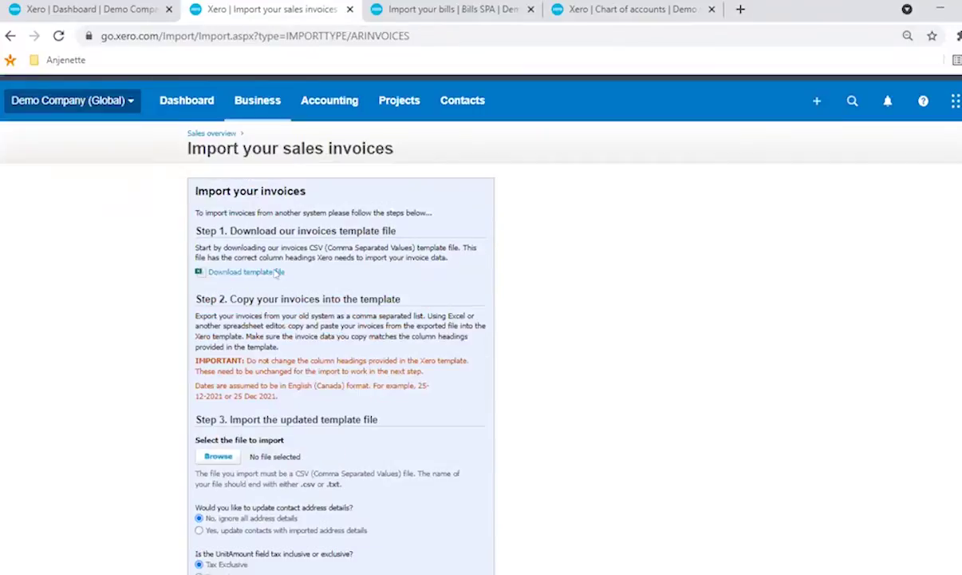
left_click(258, 105)
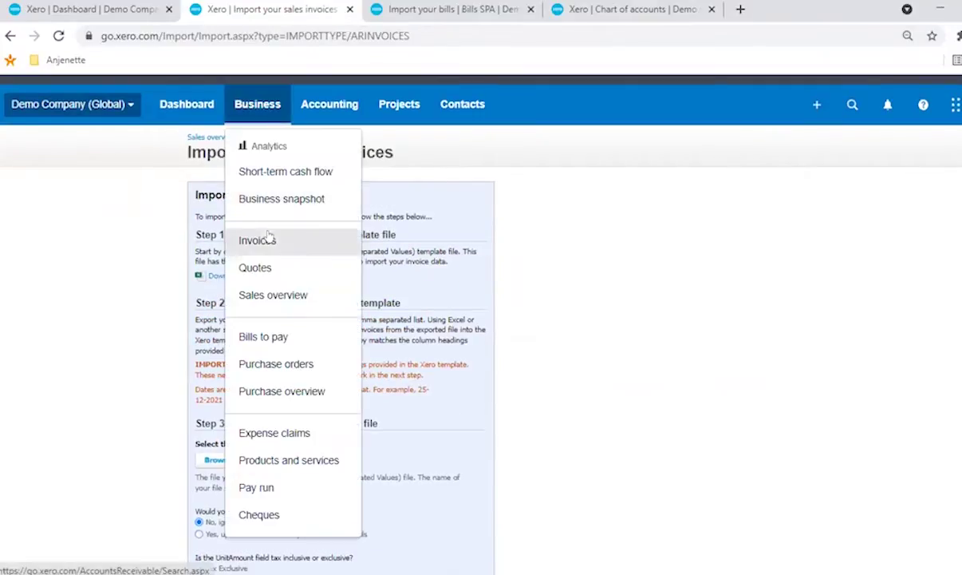
left_click(273, 295)
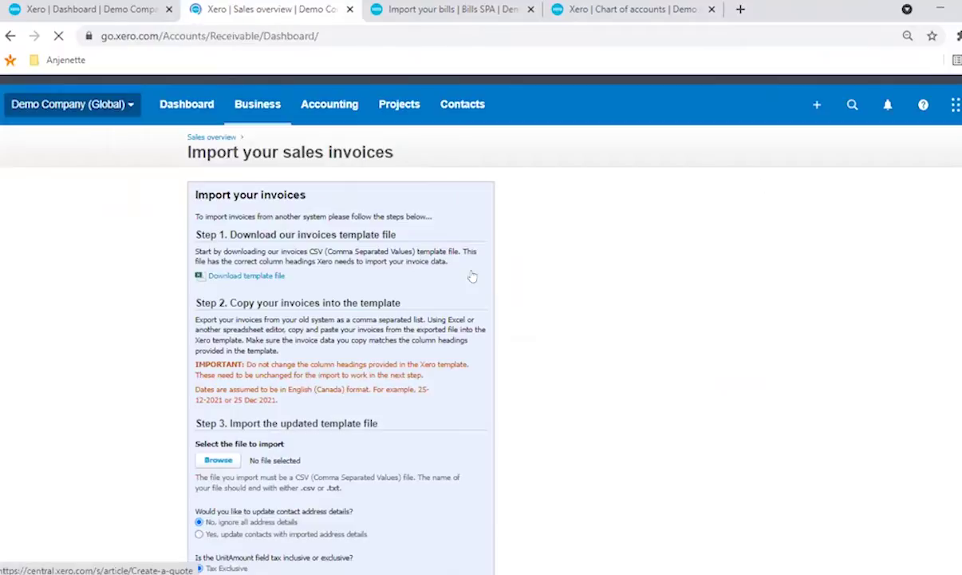
scroll(383, 250, "down", 2)
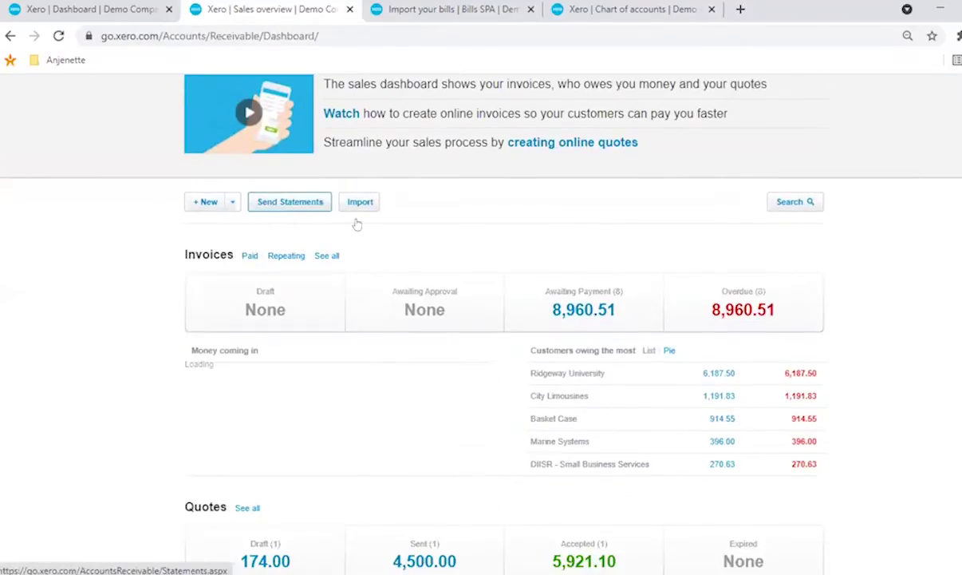
scroll(343, 311, "up", 1)
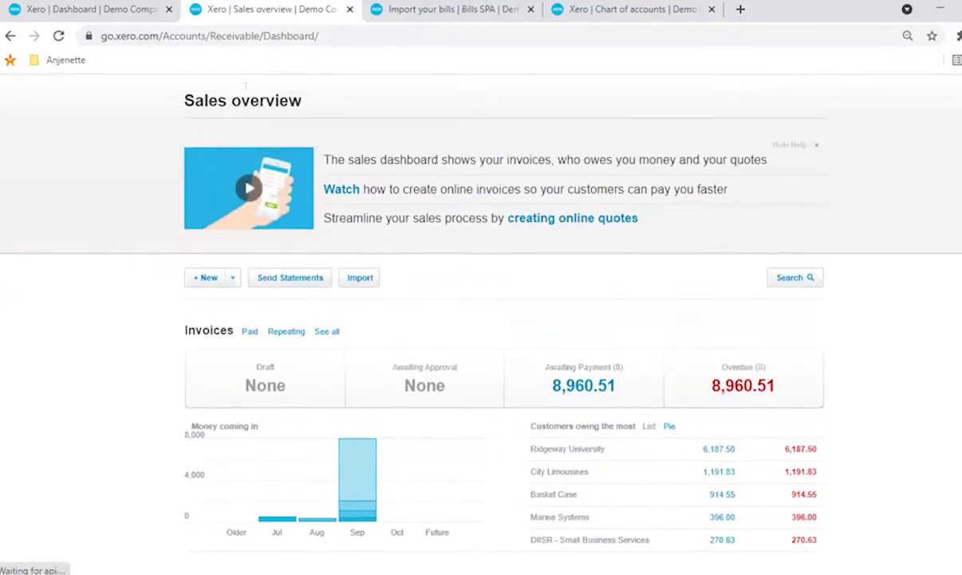
left_click(360, 278)
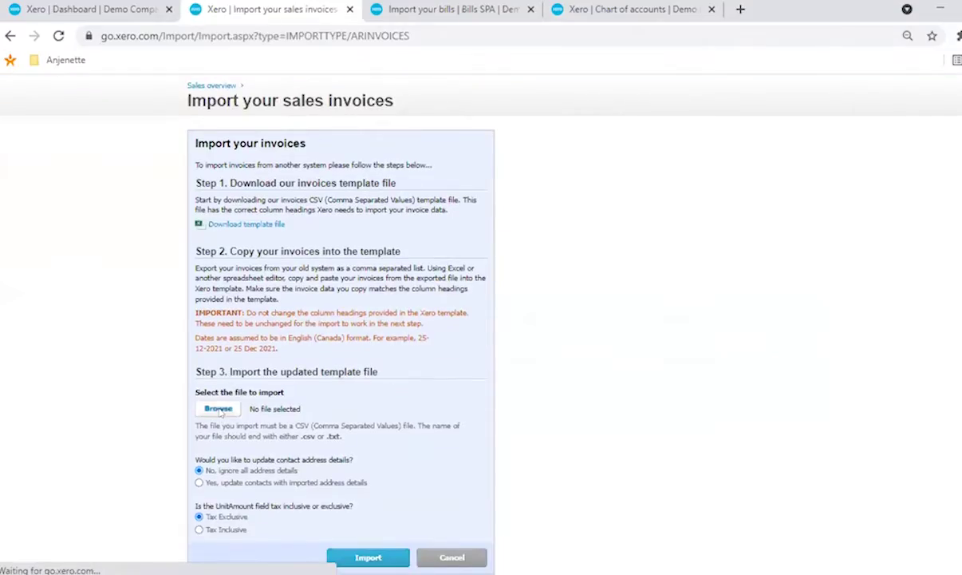
Step: Choose SalesInvoiceTemplate - Import from the 5th Part folder as the file to import, and set the page zoom to 100%
left_click(290, 410)
left_click(205, 123)
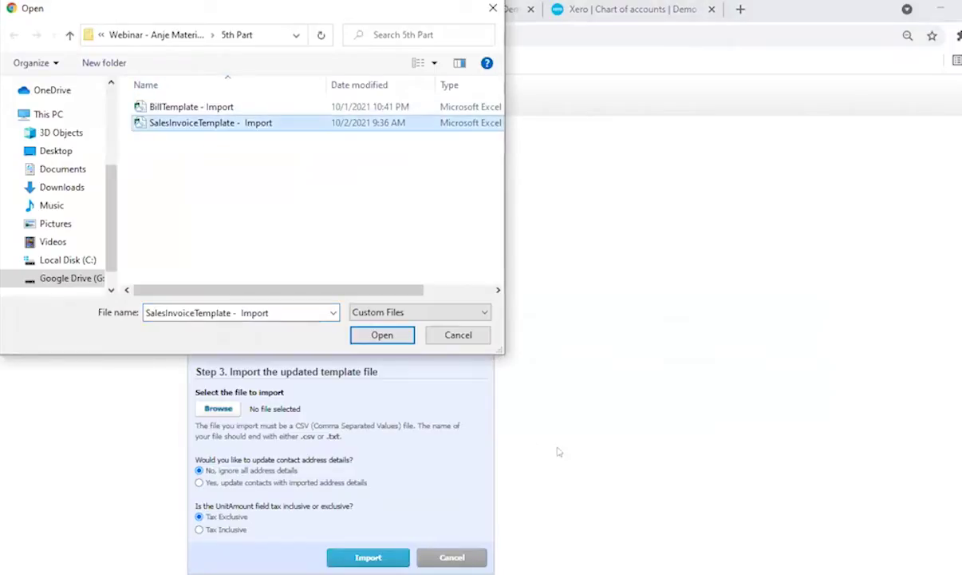
left_click(383, 335)
scroll(426, 265, "down", 1)
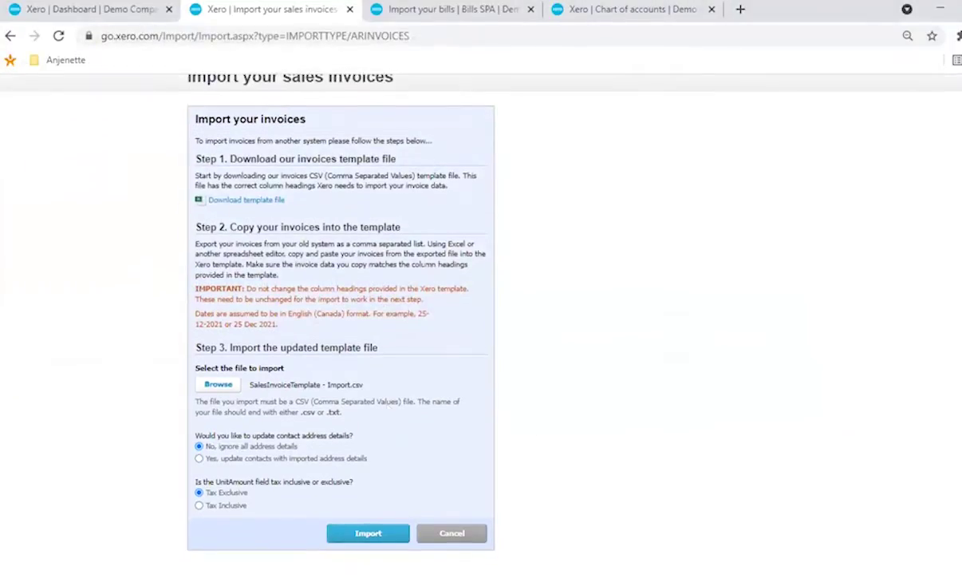
key("ctrl+plus")
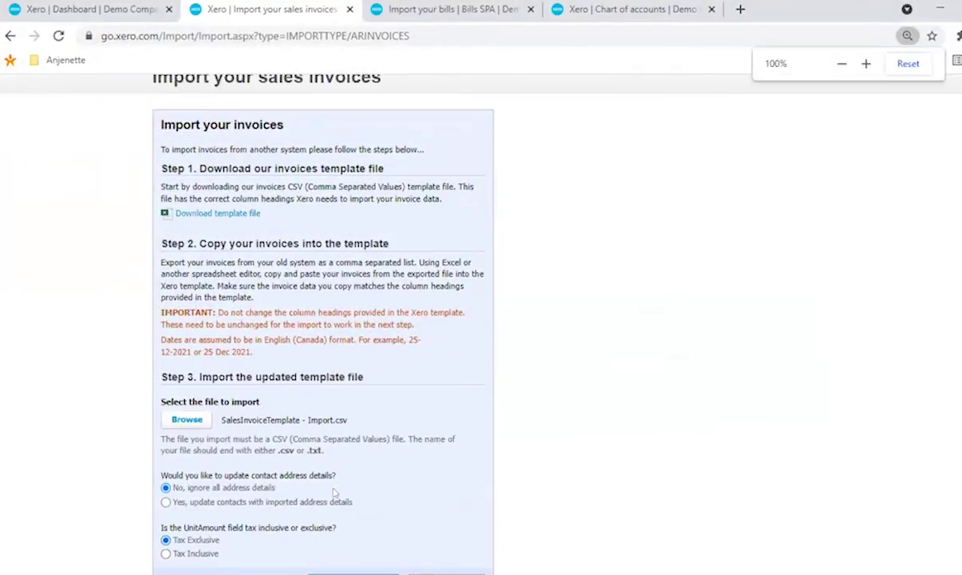
scroll(335, 492, "down", 1)
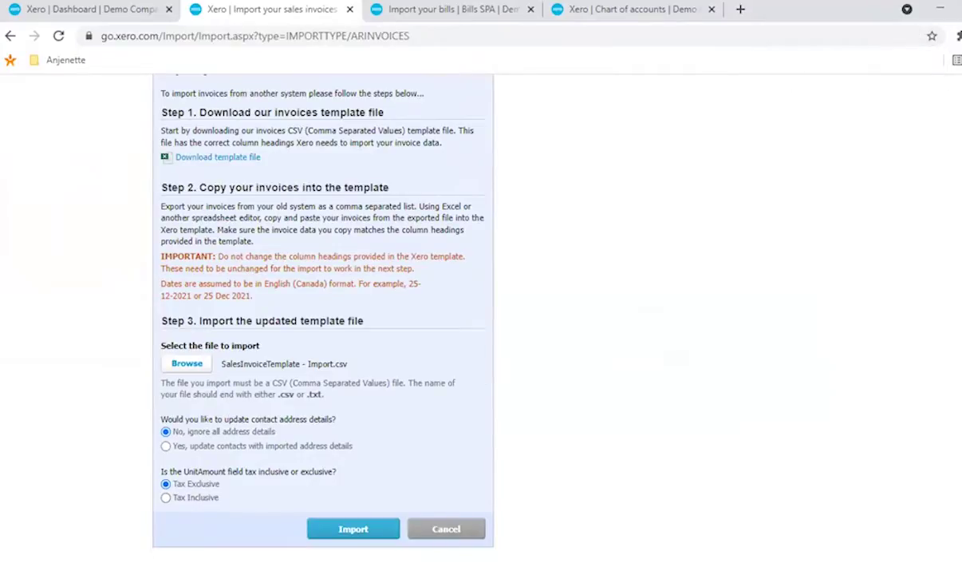
Step: Review the contact address update options and leave them set to ignore all address details
left_click_drag(281, 419, 336, 419)
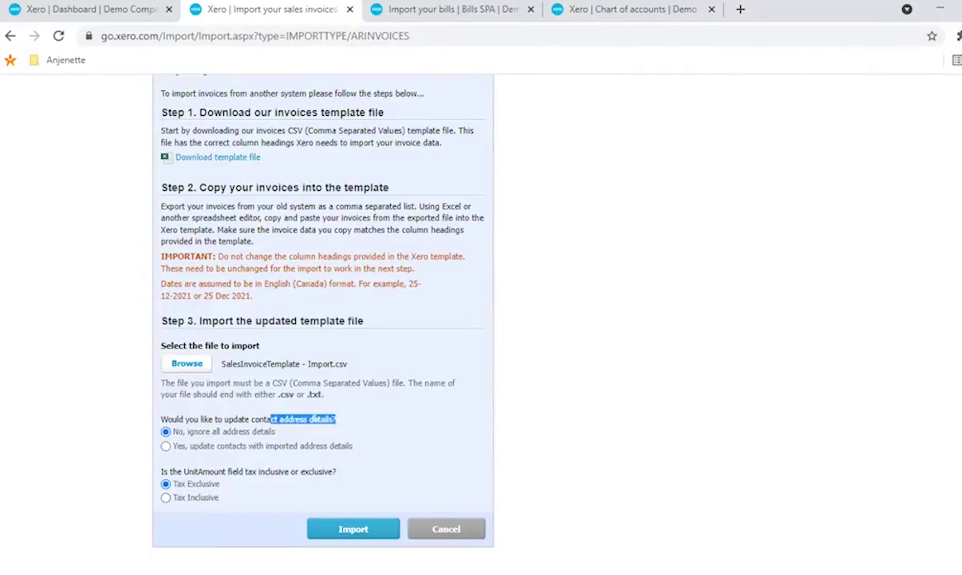
left_click(194, 428)
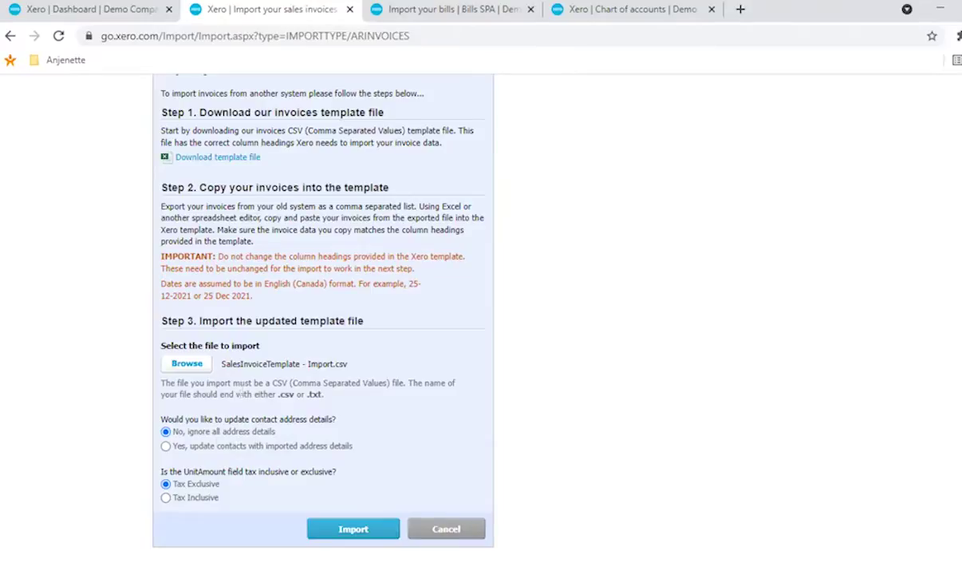
left_click(166, 446)
left_click(166, 431)
Step: Switch to Excel, widen the UnitAmount column so its full header fits, and select its amounts in S2:S21
key("alt+Tab")
left_click(707, 252)
left_click(709, 177)
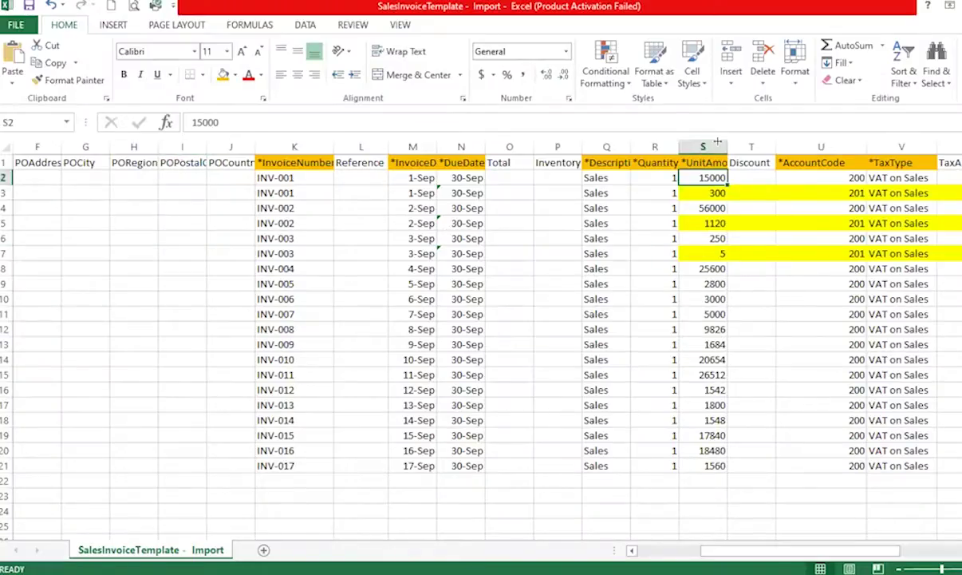
left_click_drag(720, 150, 765, 150)
left_click_drag(722, 177, 731, 475)
Step: Check the Tax Exclusive option in Xero against the TaxAmount values in W2:W21 and the formula in W2 in Excel
key("alt+Tab")
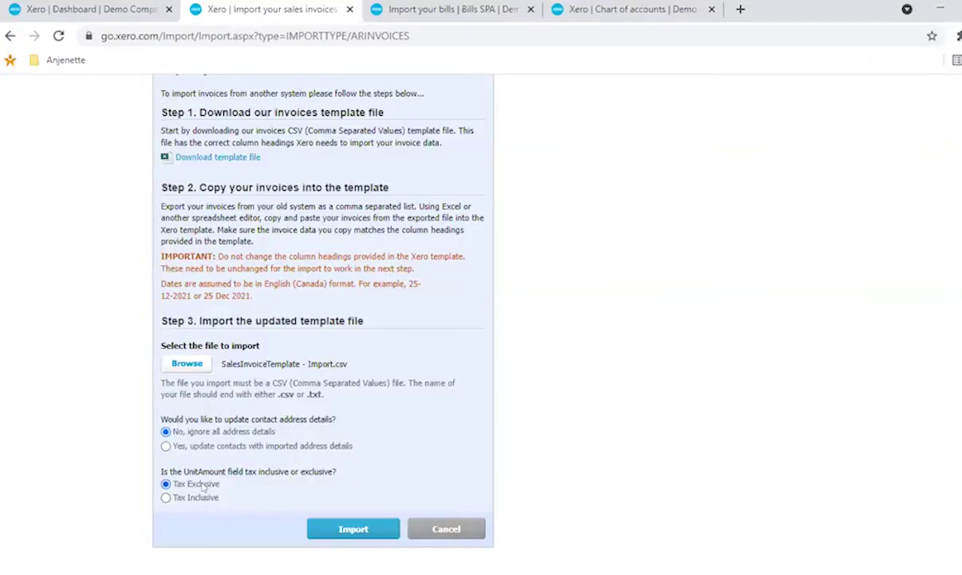
key("alt+Tab")
key("alt+Tab")
key("alt+Tab")
left_click(868, 176)
left_click_drag(882, 553, 942, 550)
scroll(913, 525, "right", 1)
left_click_drag(762, 177, 774, 463)
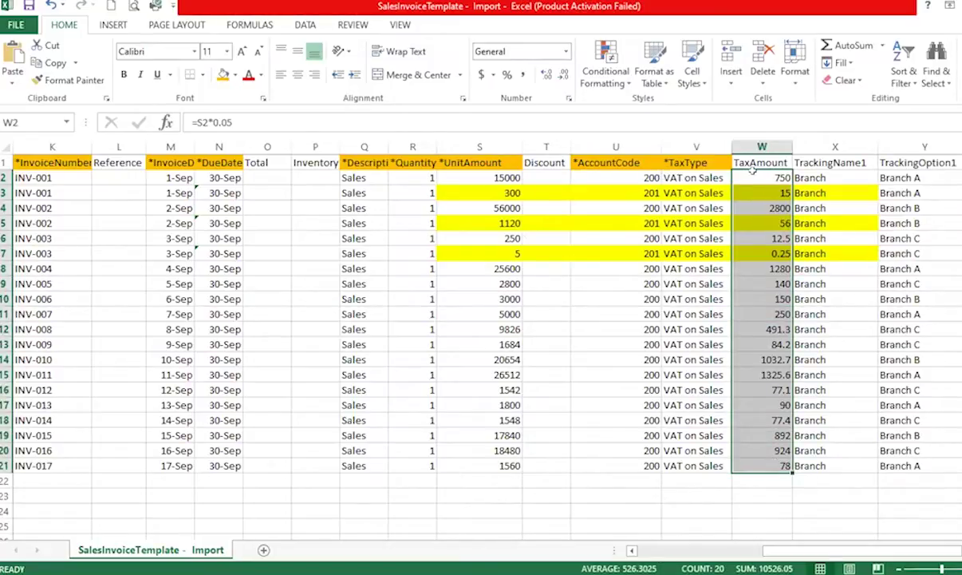
left_click(758, 178)
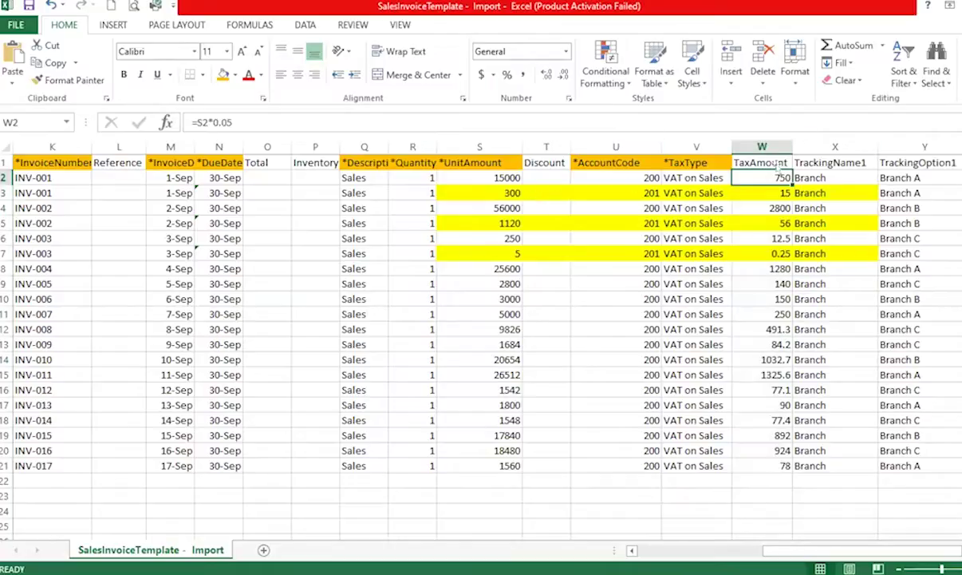
Step: Submit the file in Xero as tax exclusive and compare the number of draft invoices with the last invoice number in Excel
key("alt+Tab")
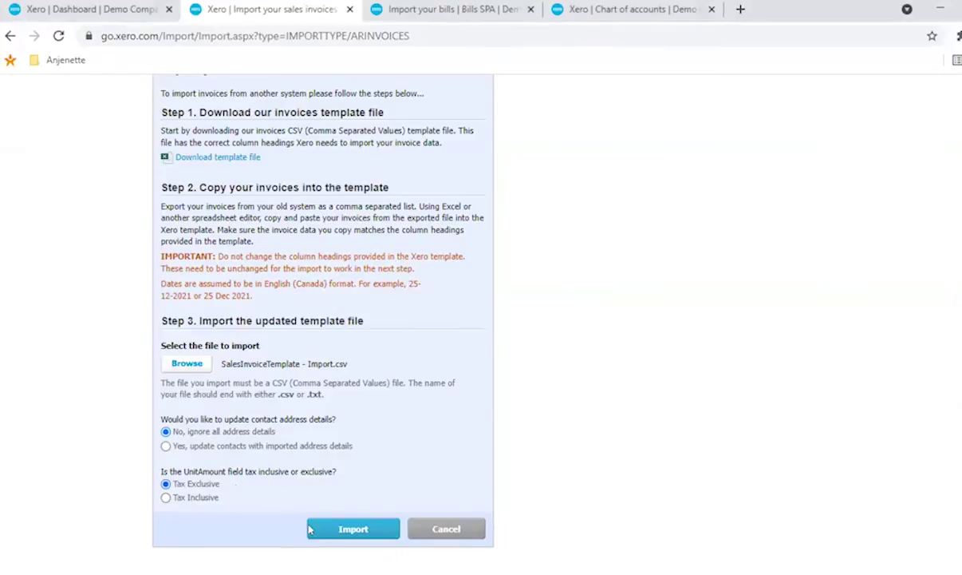
left_click(354, 528)
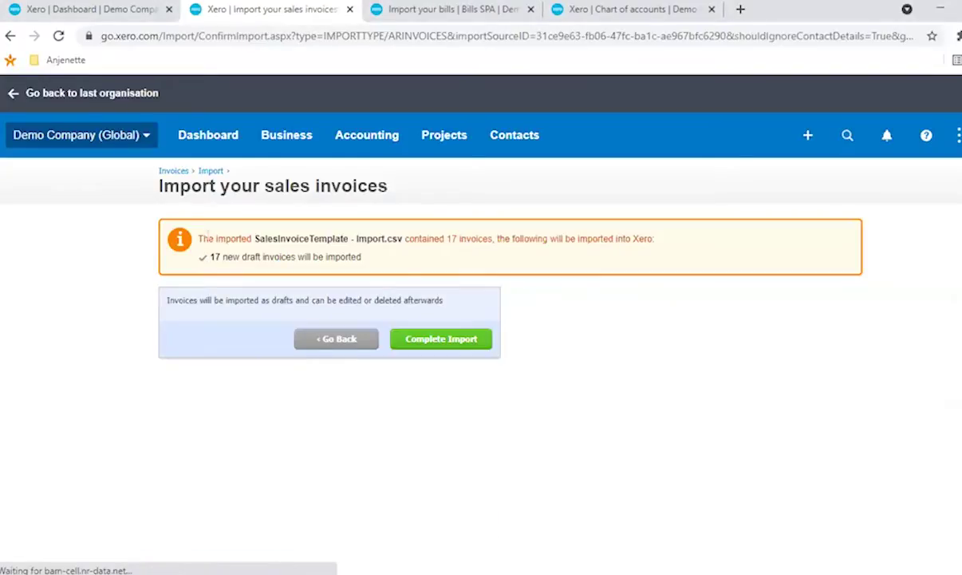
left_click_drag(209, 256, 460, 255)
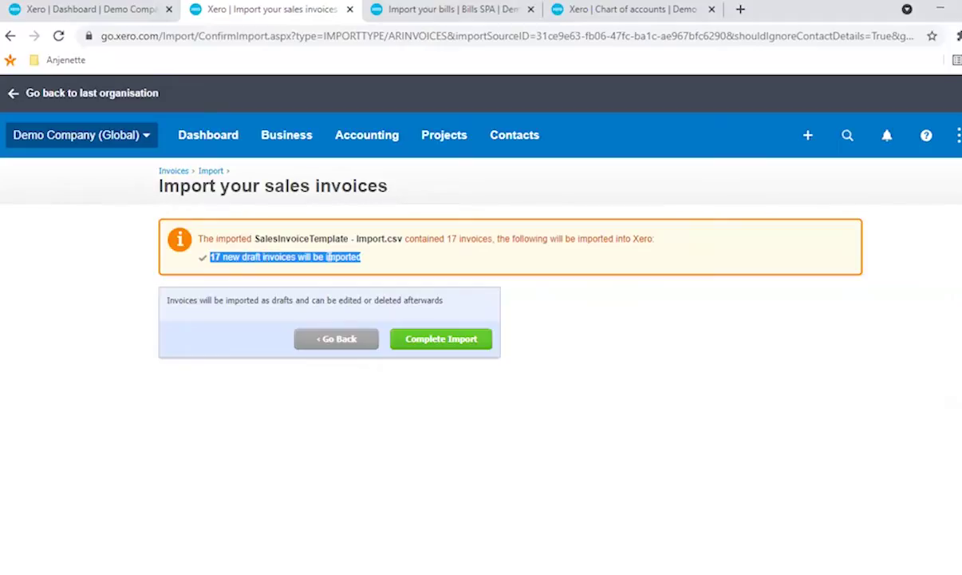
key("alt+Tab")
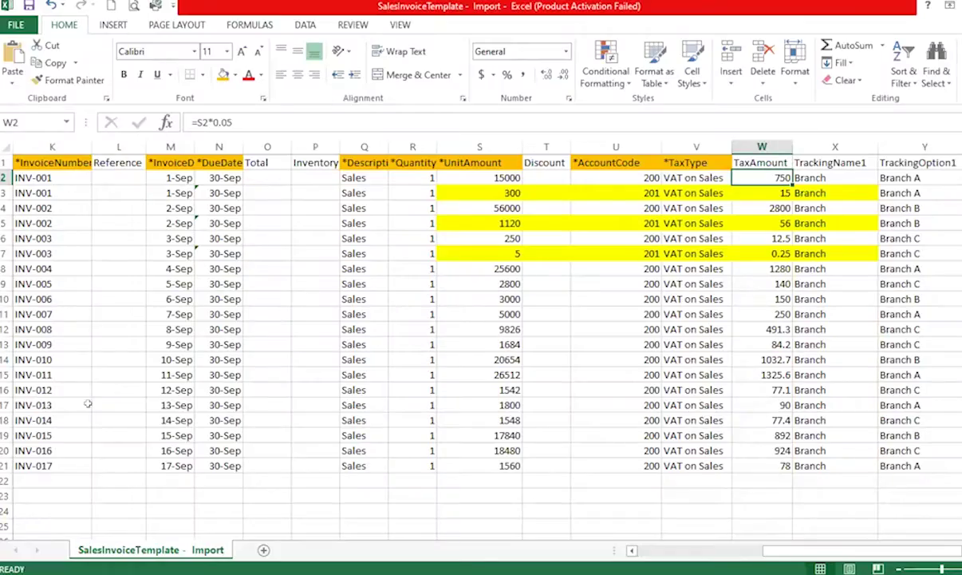
left_click(76, 463)
key("alt+Tab")
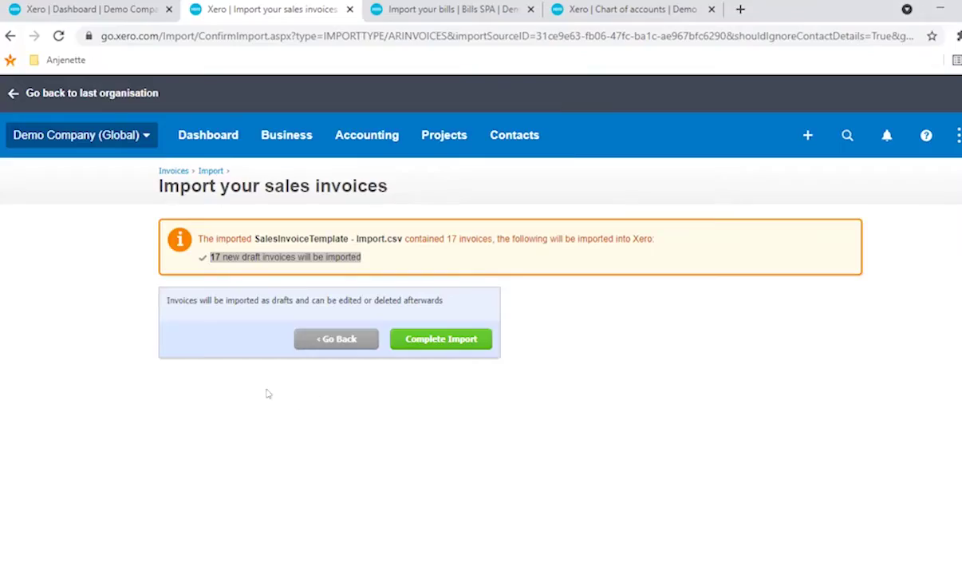
Step: Complete the import of the draft invoices and dismiss the notification above the invoice list
left_click(246, 327)
left_click(471, 343)
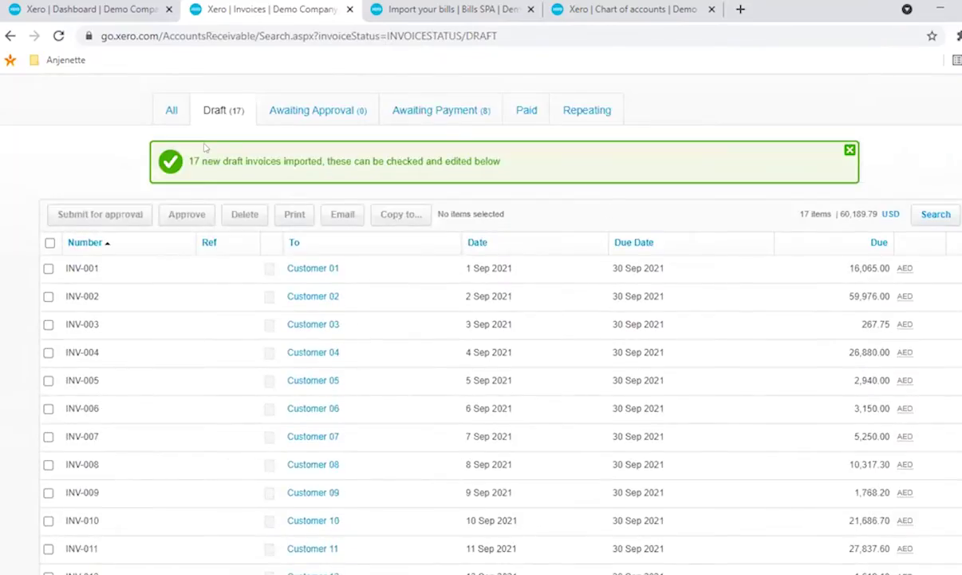
left_click(850, 150)
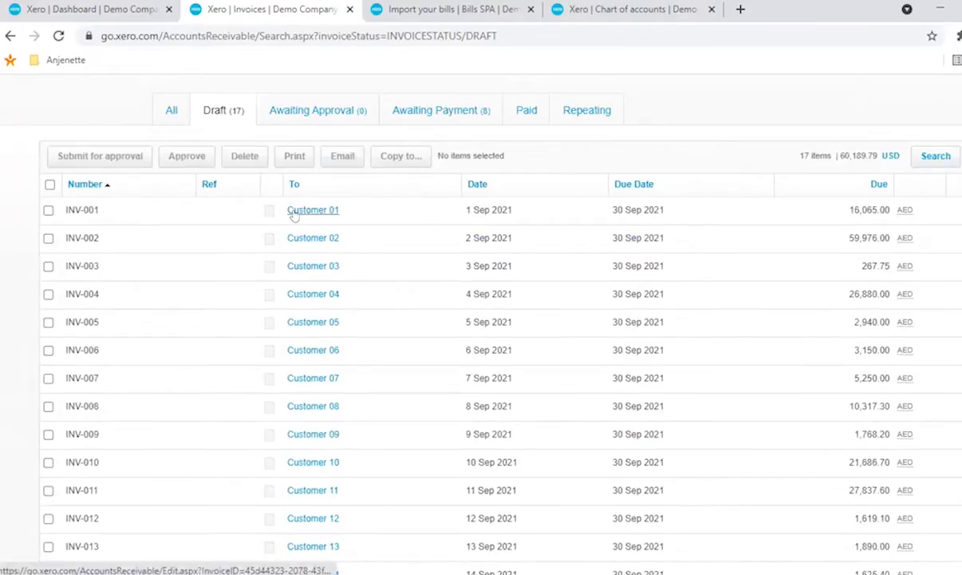
Step: Review the draft invoice list, open INV-001 in a new tab, and examine its customer, dates, and line accounts
scroll(303, 216, "up", 3)
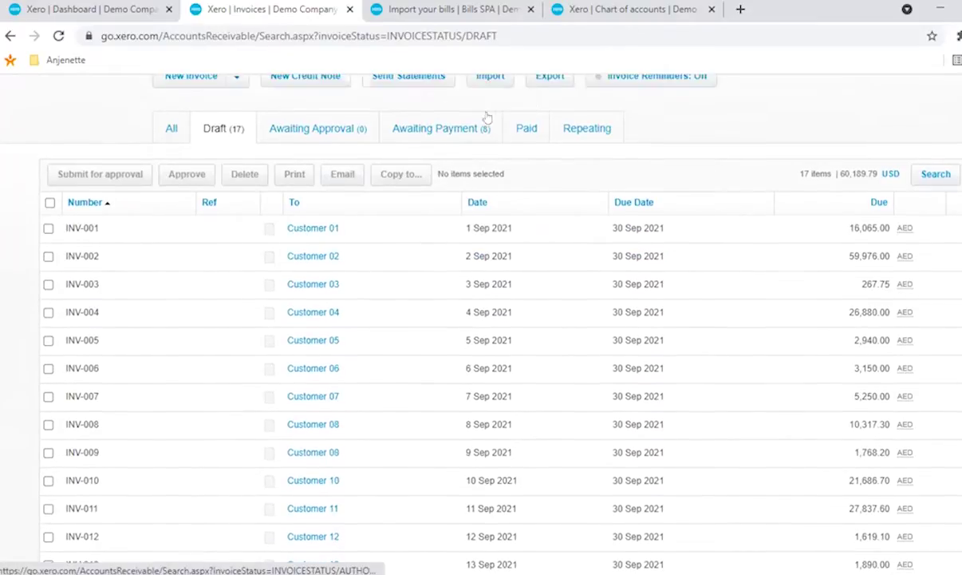
scroll(349, 278, "up", 1)
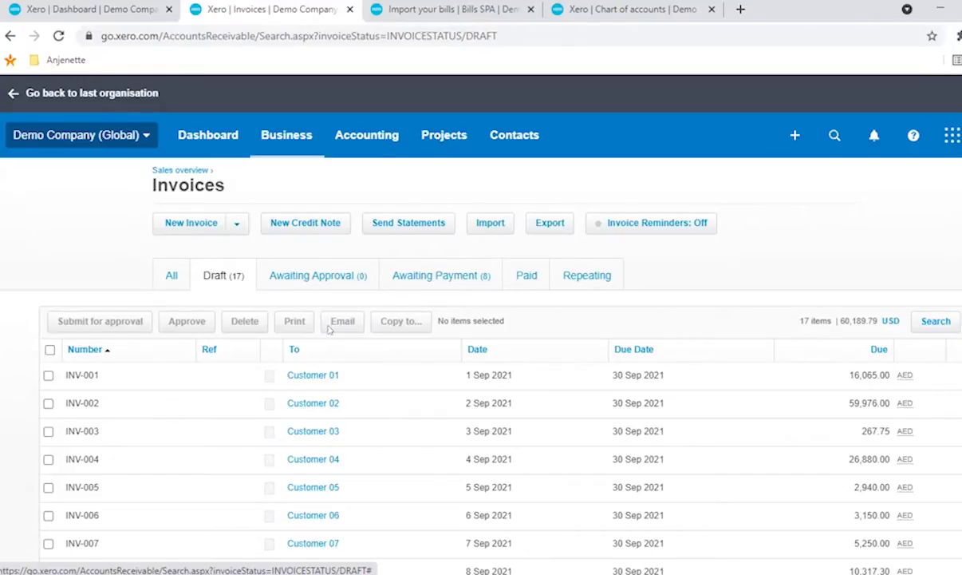
scroll(329, 331, "down", 2)
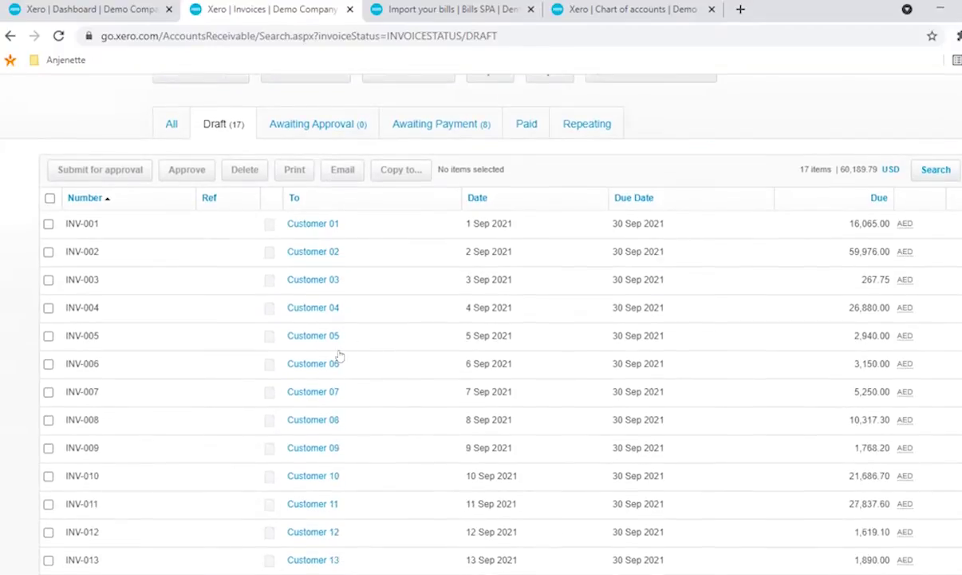
middle_click(293, 223)
left_click(383, 9)
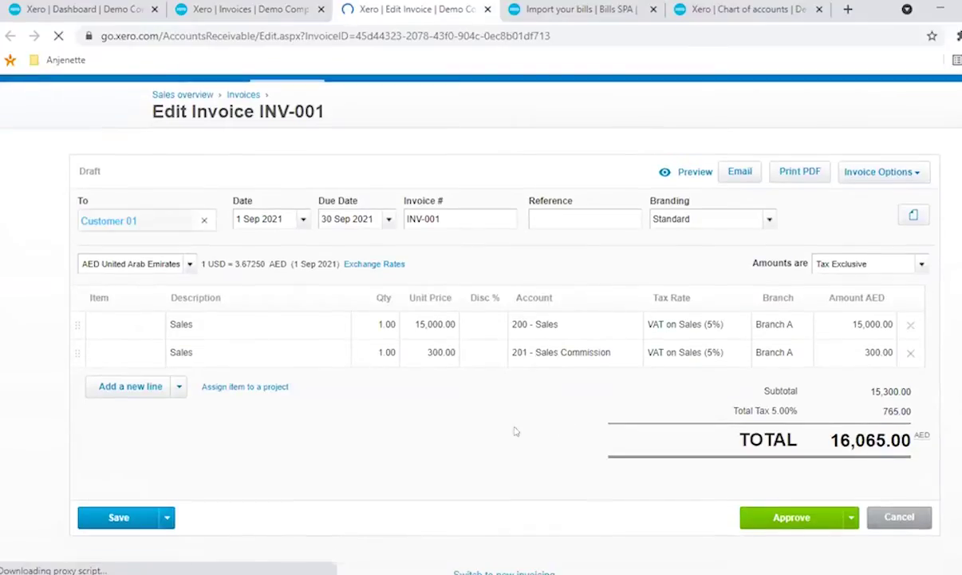
scroll(526, 430, "down", 1)
mouse_move(159, 145)
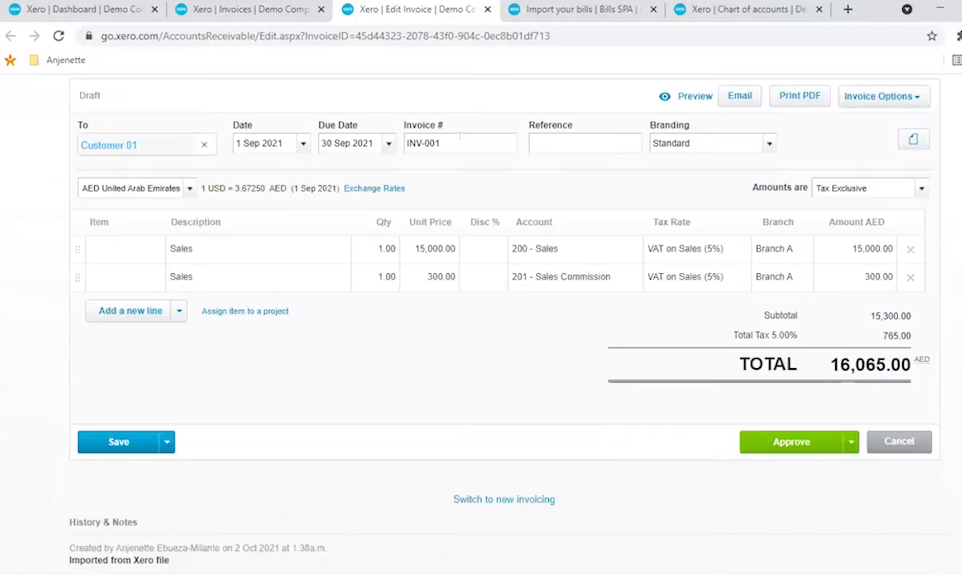
scroll(460, 196, "down", 1)
left_click(560, 193)
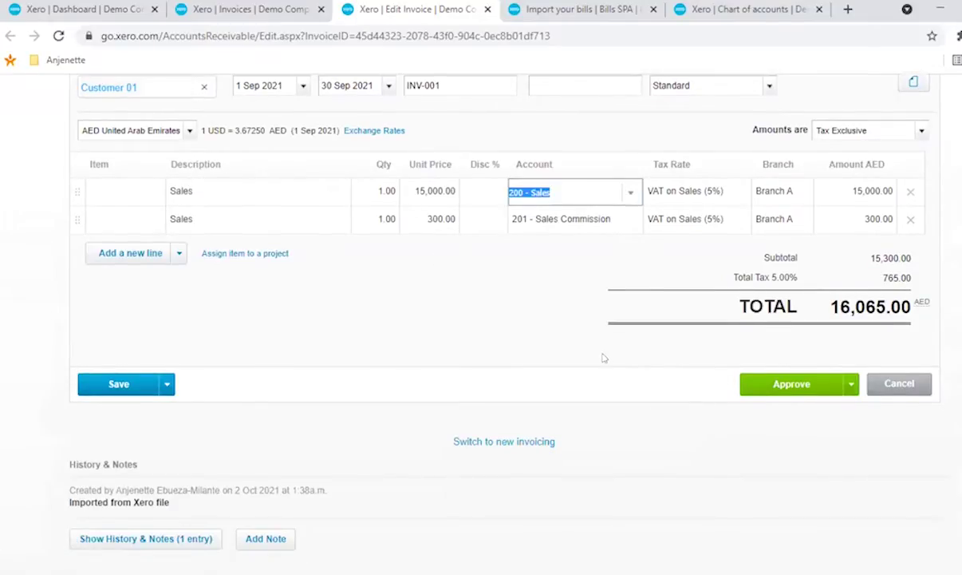
Step: Review the INV-001 draft's line items and total, and check the draft invoice list through INV-017
scroll(604, 359, "up", 1)
left_click(576, 352)
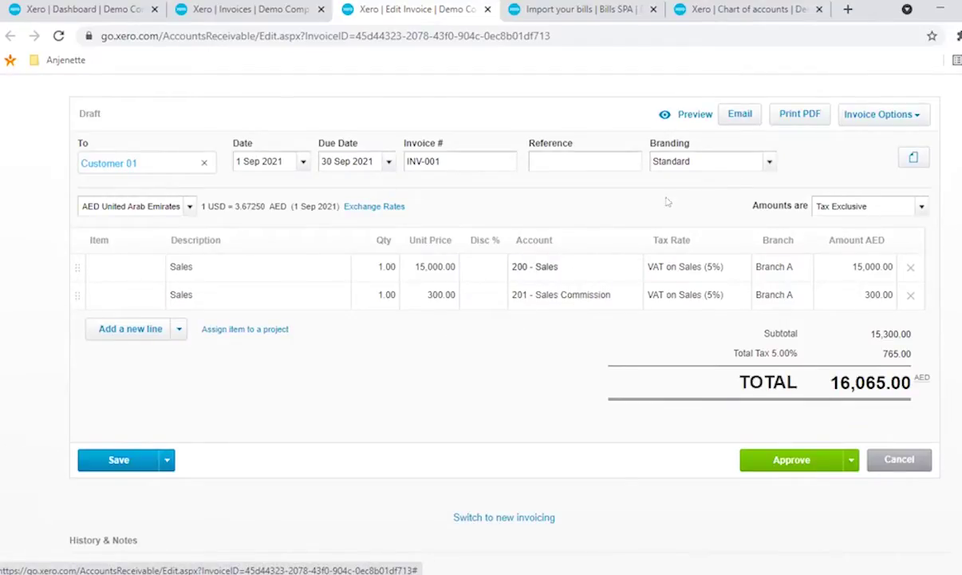
left_click(275, 8)
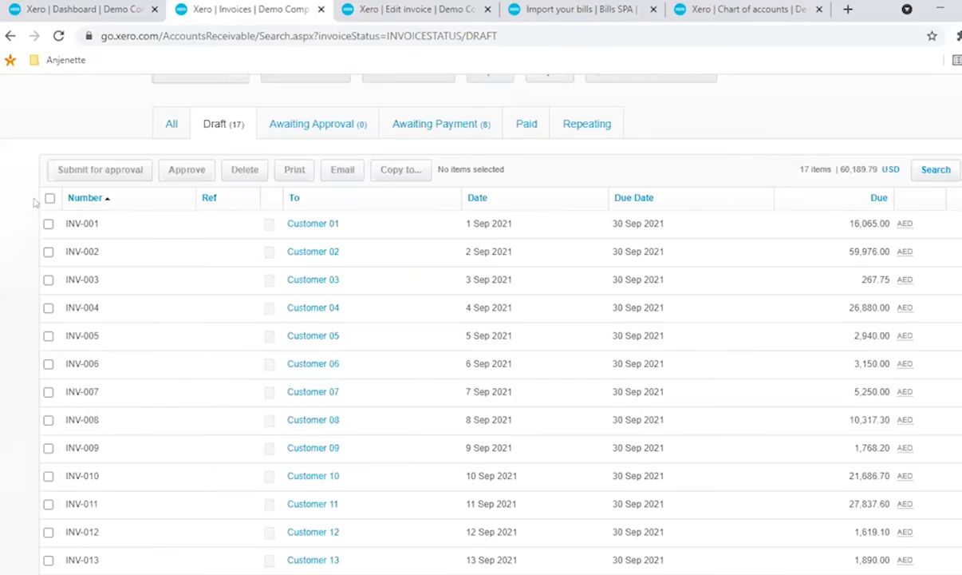
left_click(422, 7)
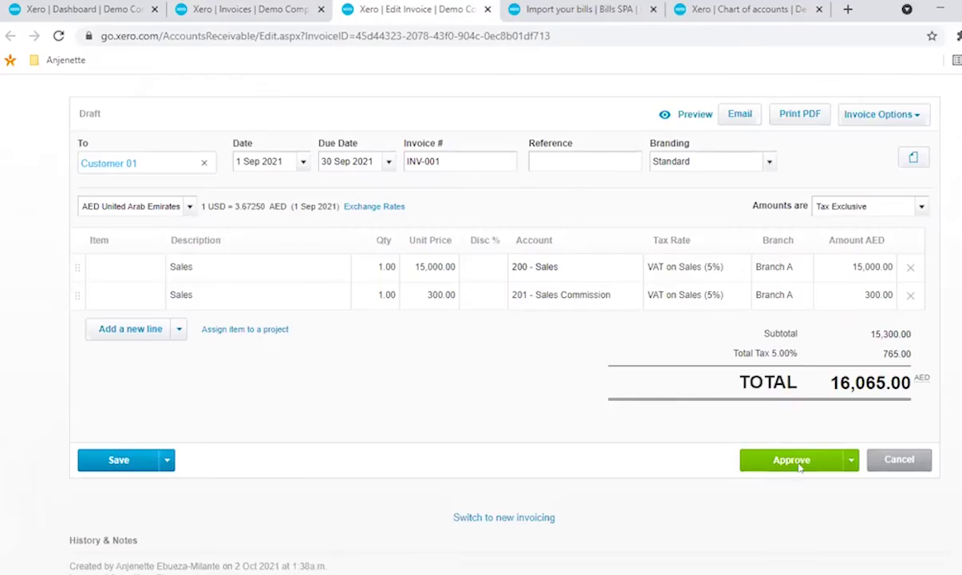
left_click(274, 6)
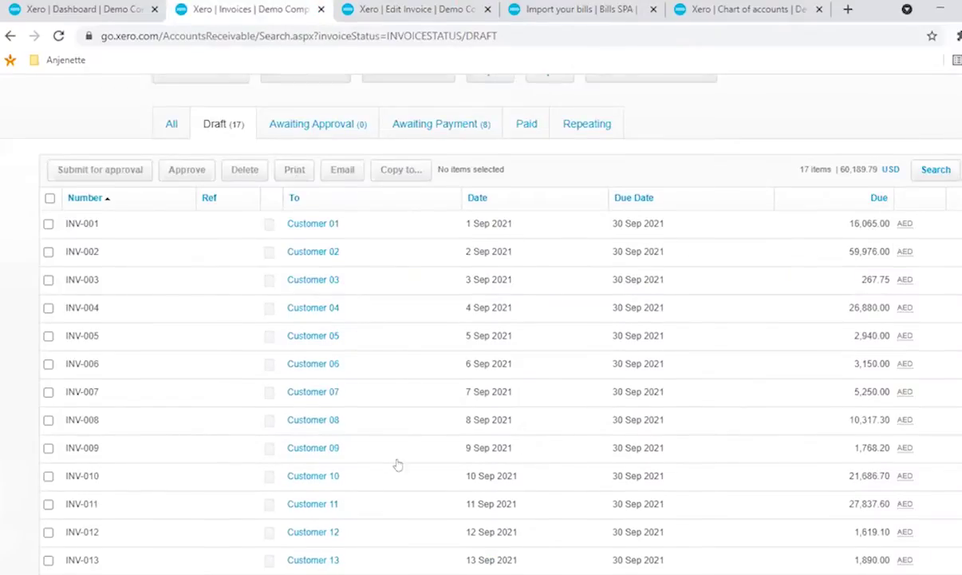
scroll(397, 462, "down", 3)
left_click(372, 4)
left_click(241, 7)
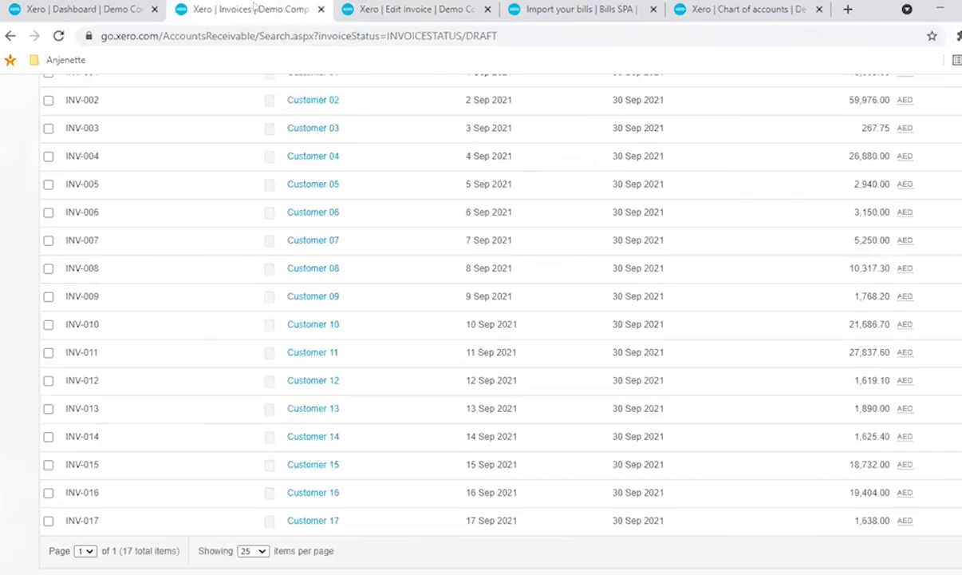
scroll(128, 220, "up", 2)
scroll(131, 354, "down", 2)
scroll(171, 359, "up", 5)
Step: Select all the draft invoices in the list and approve them in bulk
left_click(50, 349)
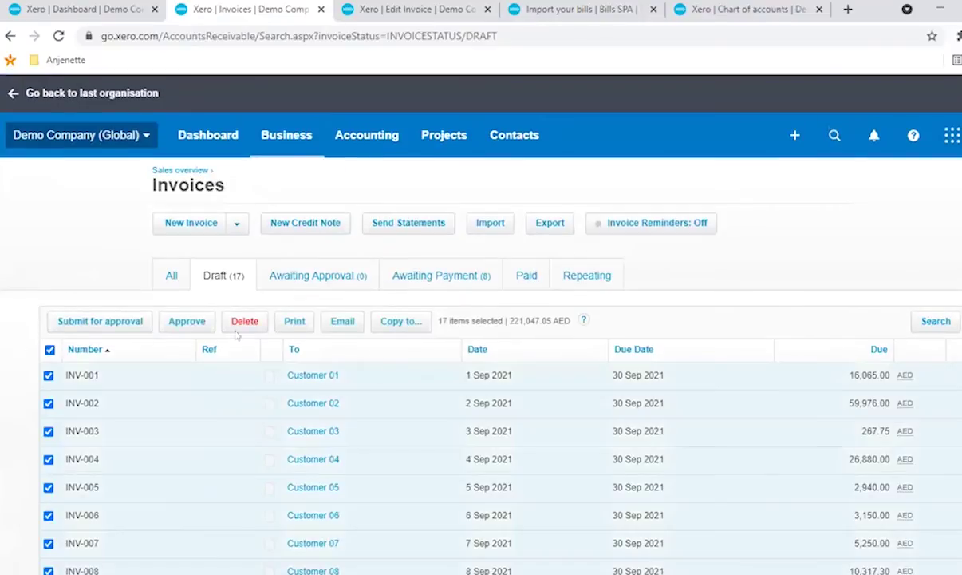
left_click(193, 319)
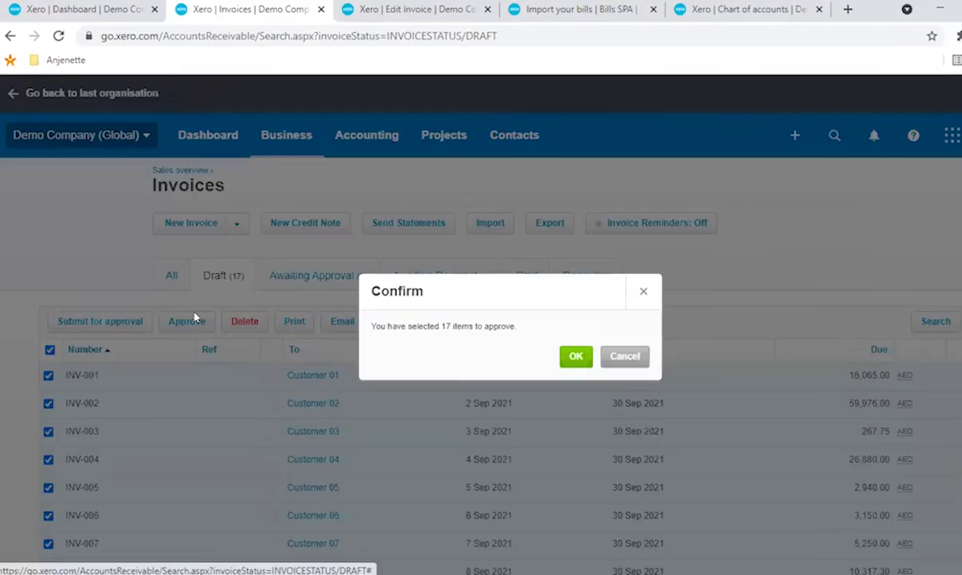
left_click(574, 353)
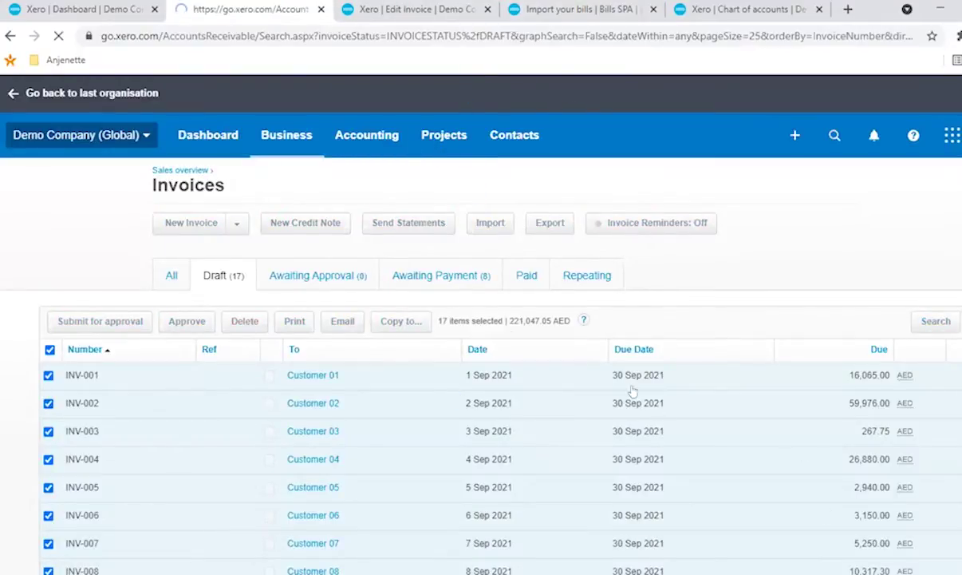
scroll(377, 479, "down", 4)
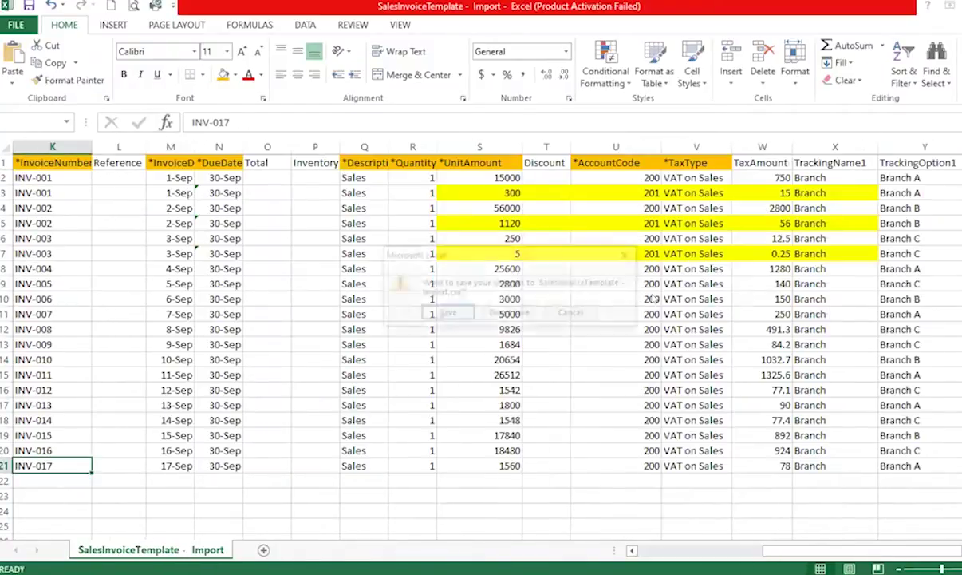
Step: In Excel, close the sales invoice template without saving and fill the bill template's headers A1, K1:M1, and P1:T1 with orange
left_click(508, 312)
left_click(224, 75)
left_click(619, 162)
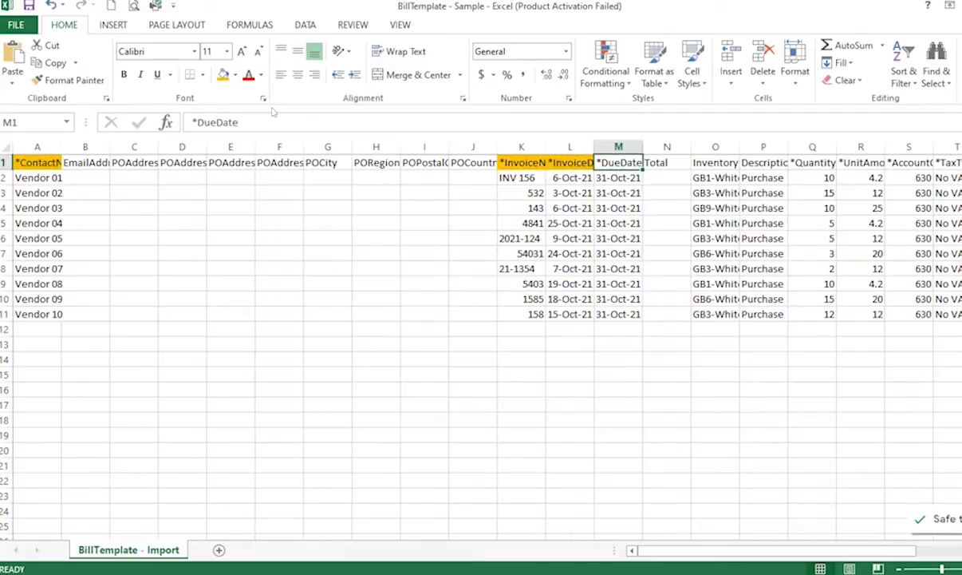
left_click(225, 75)
left_click_drag(820, 161, 880, 146)
key("shift+Right")
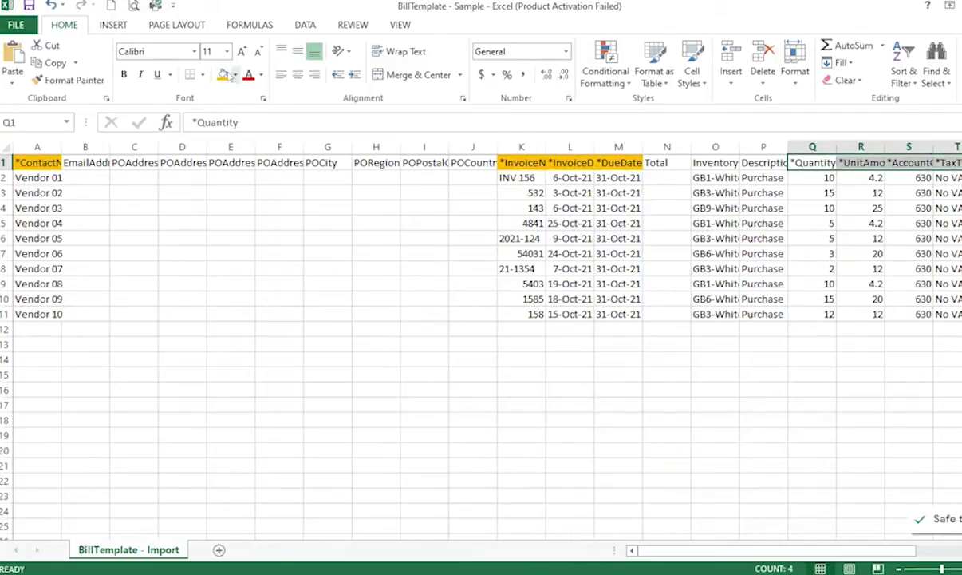
left_click(225, 74)
left_click_drag(839, 550, 632, 547)
left_click(769, 435)
left_click_drag(711, 268, 710, 283)
left_click(658, 177)
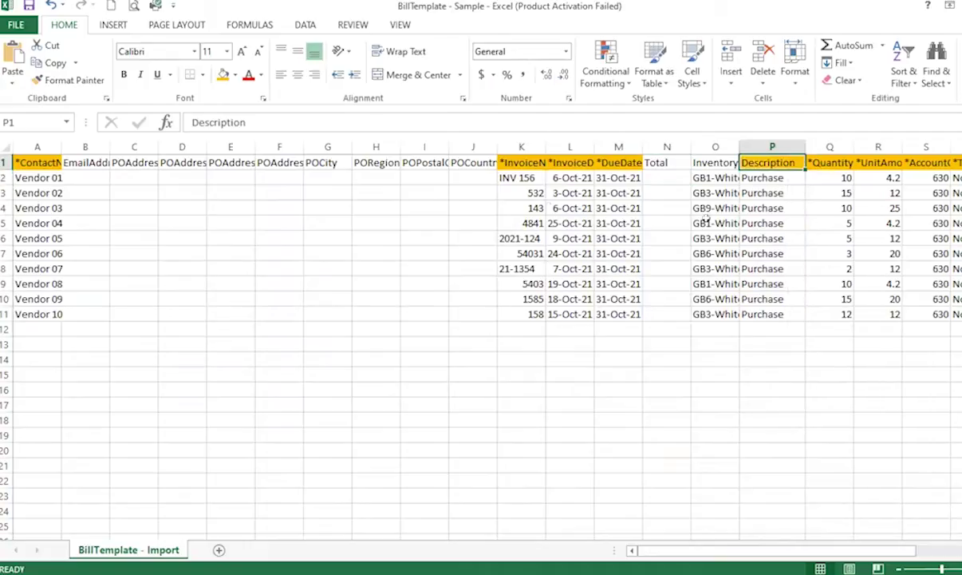
Step: Fit the widths of the Total and InventoryItemCode columns, N and O, to their contents
left_click(703, 175)
left_click_drag(734, 549, 431, 529)
left_click(277, 310)
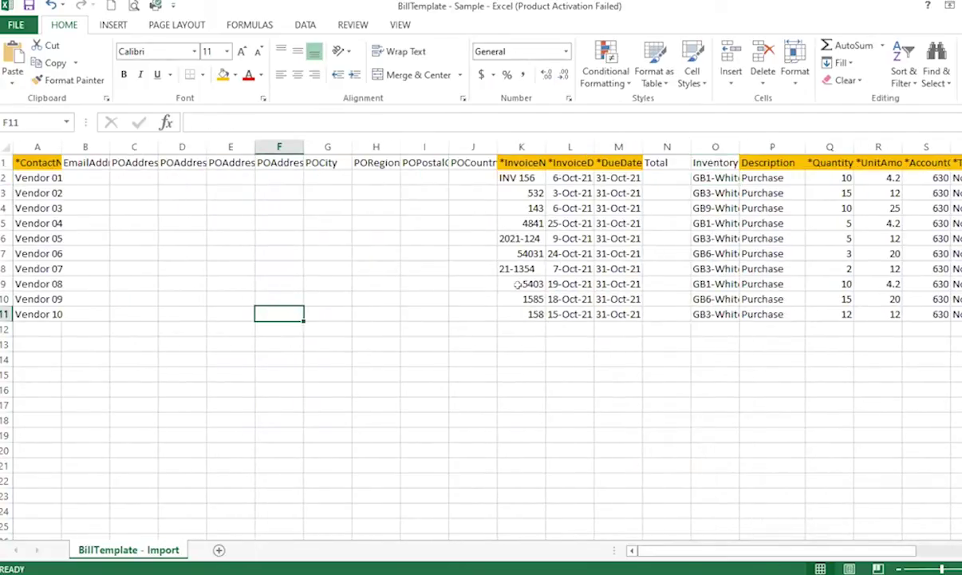
left_click(618, 324)
left_click(678, 416)
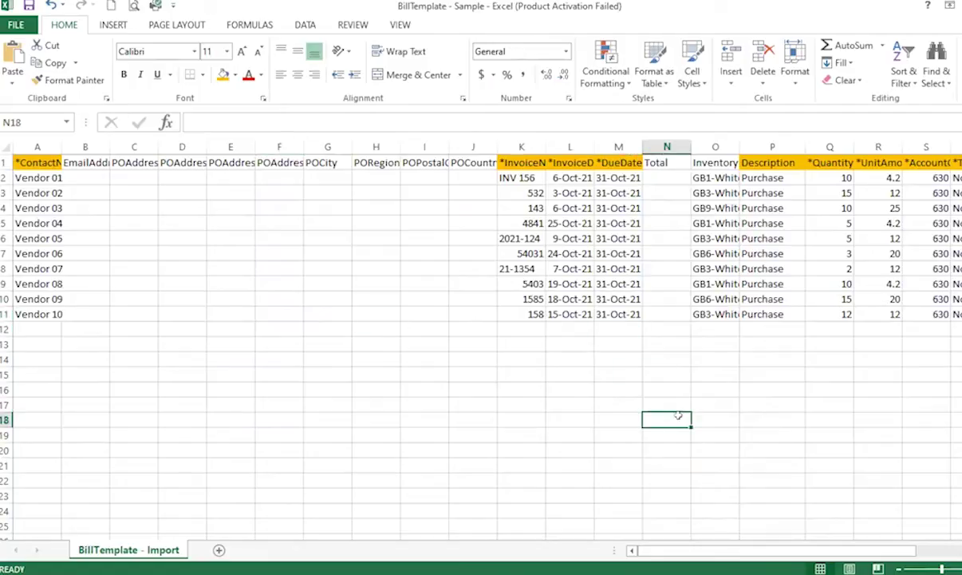
double_click(689, 141)
double_click(732, 141)
left_click(759, 162)
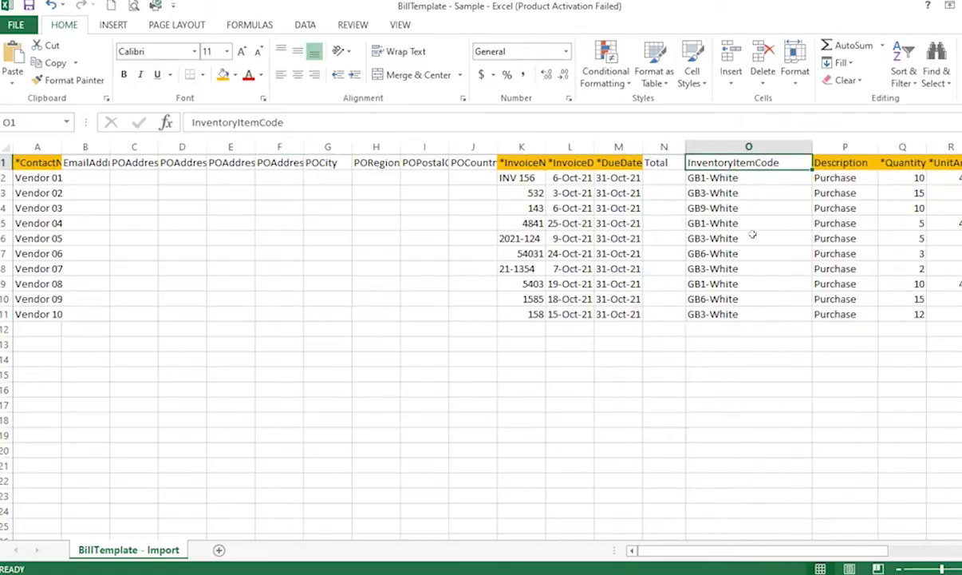
Step: Compare the inventory item codes in O2:O11 with the Products and services list in Xero
left_click_drag(737, 174, 751, 297)
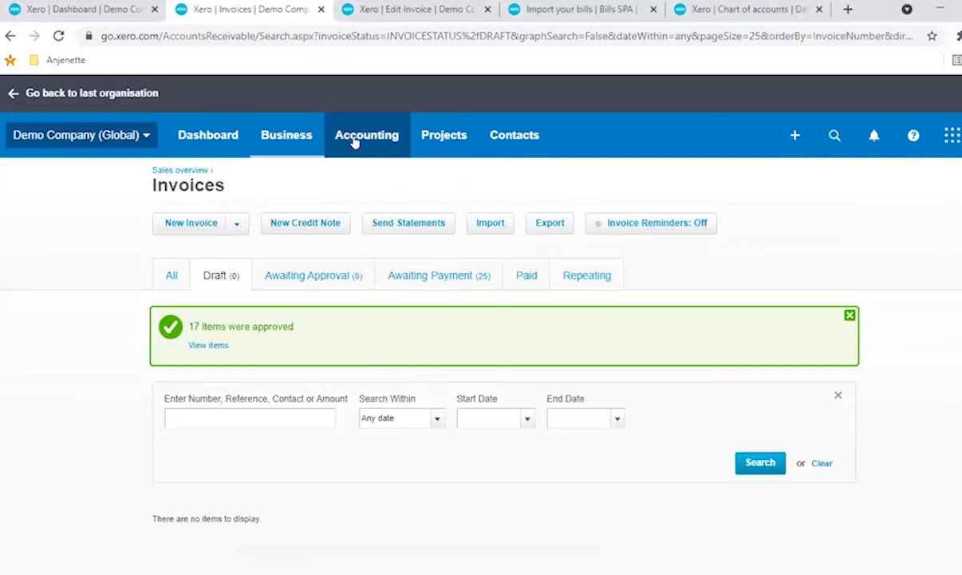
left_click(339, 144)
scroll(386, 476, "down", 2)
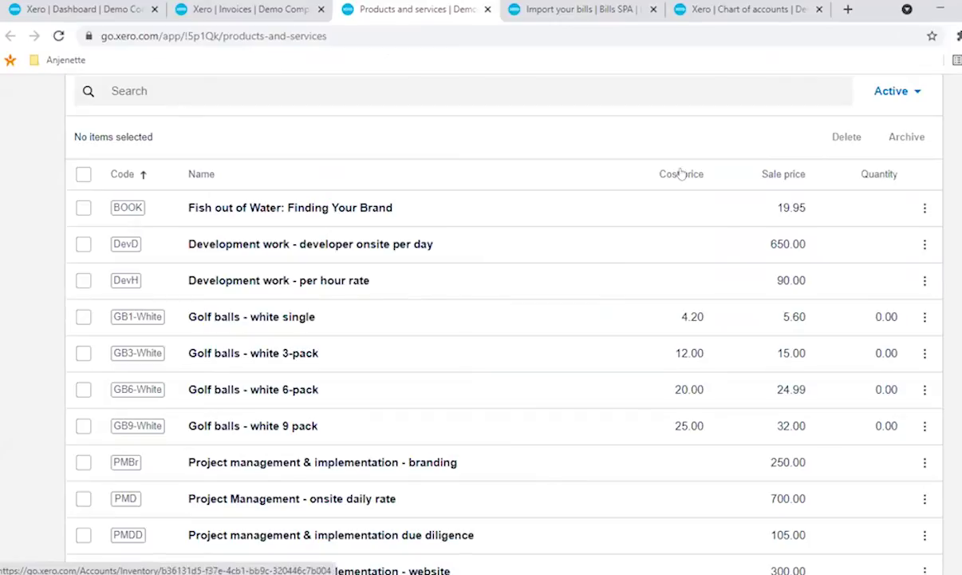
scroll(459, 389, "up", 3)
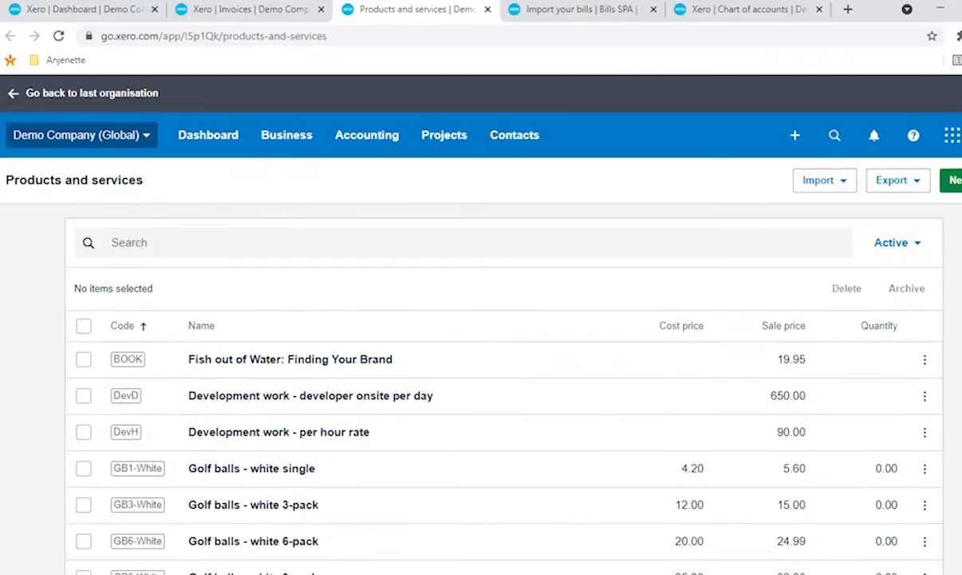
key("alt+Tab")
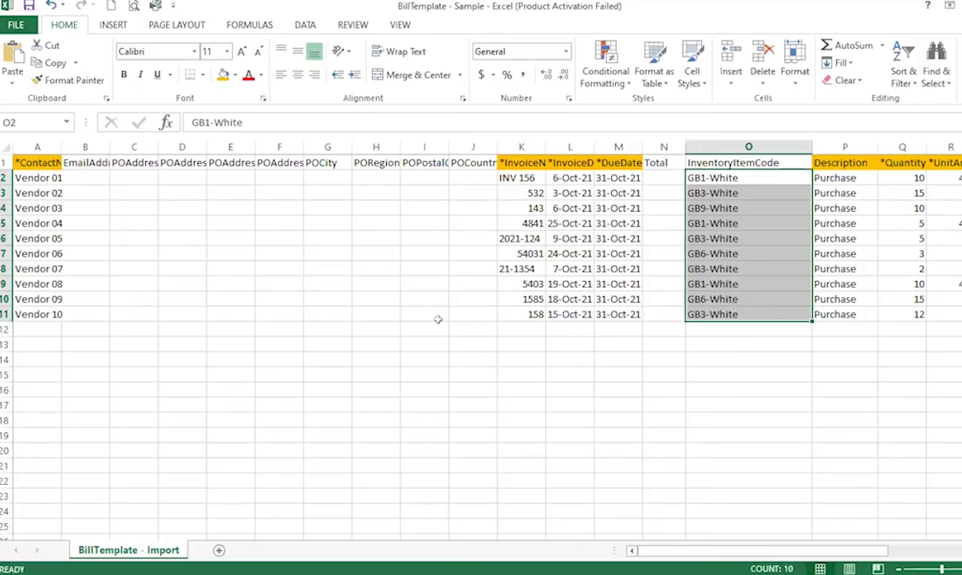
Step: Examine the item code and description columns in Excel and look up GB1-White in Xero's product list
left_click(750, 174)
left_click_drag(752, 551, 835, 551)
left_click(644, 421)
left_click(487, 269)
left_click(578, 192)
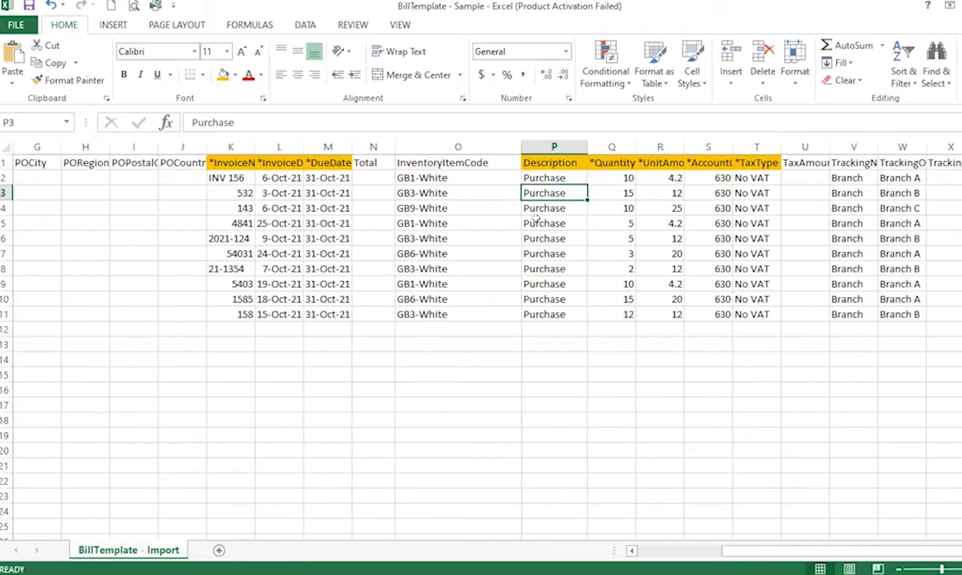
left_click(441, 173)
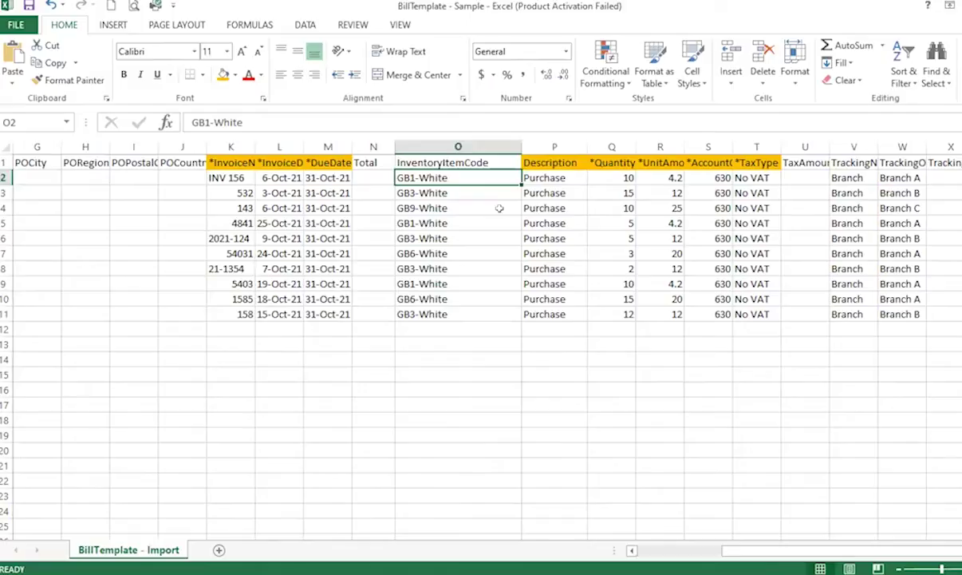
key("alt+Tab")
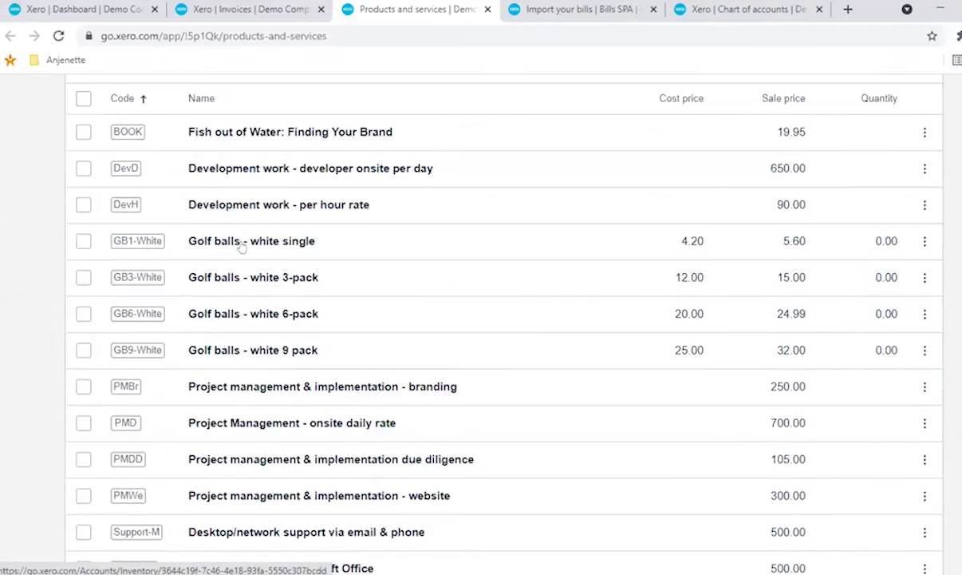
key("alt+Tab")
key("alt+Tab")
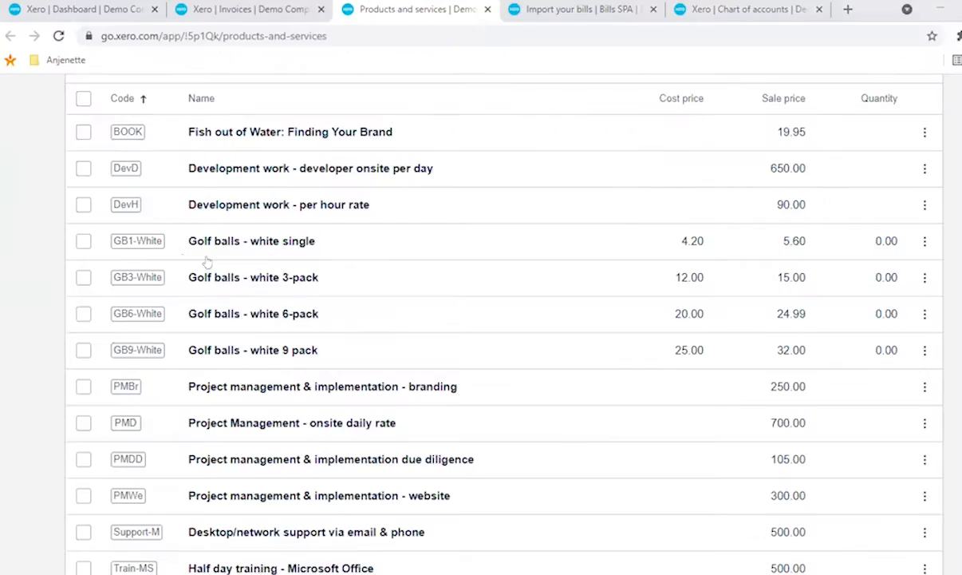
Step: Open the white single, 3-pack, 6-pack, and 9 pack golf ball items in separate tabs and look through them
left_click(222, 245, "ctrl")
middle_click(229, 280)
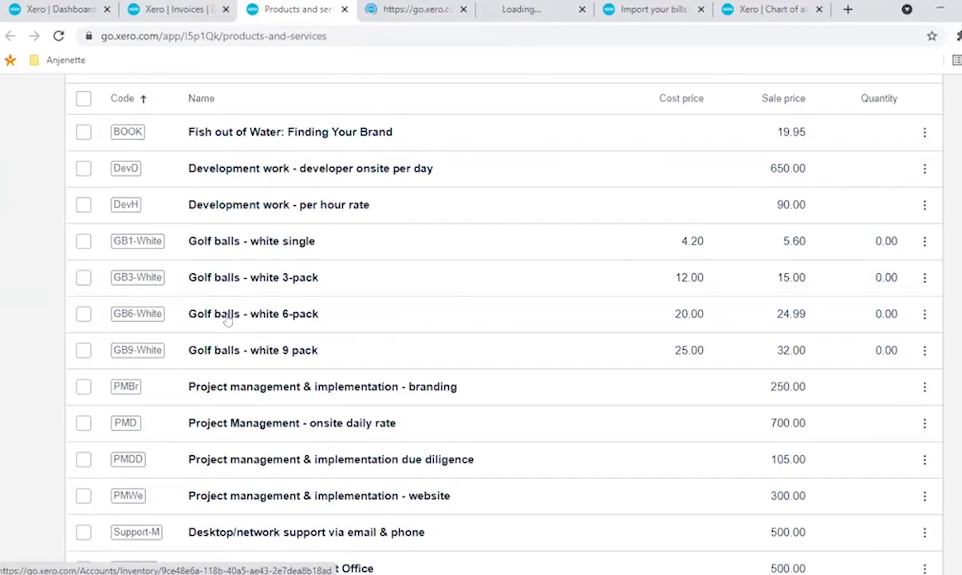
middle_click(214, 315)
middle_click(220, 348)
key("ctrl+Tab")
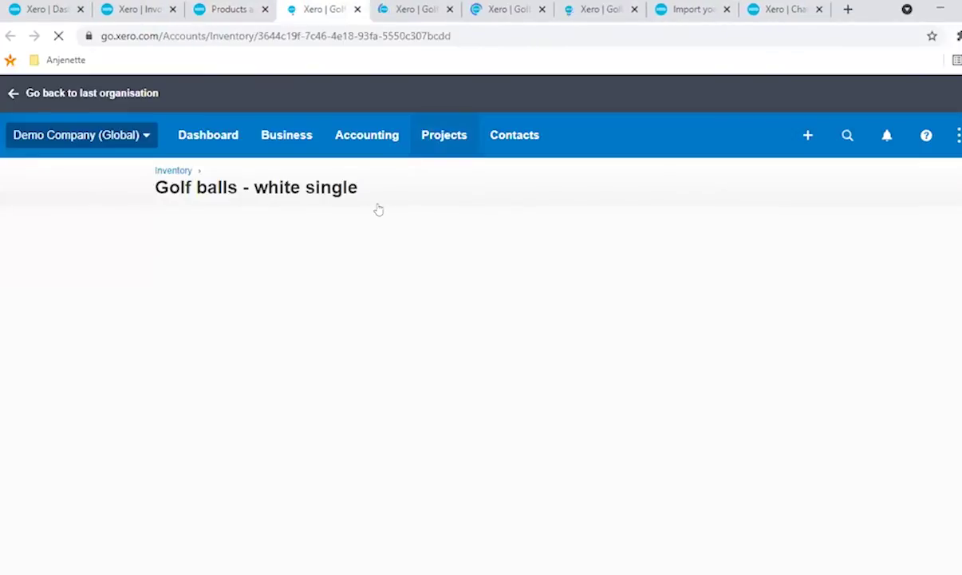
key("ctrl+Tab")
key("ctrl+Tab")
key("ctrl+Tab")
key("ctrl+shift+Tab")
key("ctrl+shift+Tab")
key("ctrl+Tab")
left_click(597, 8)
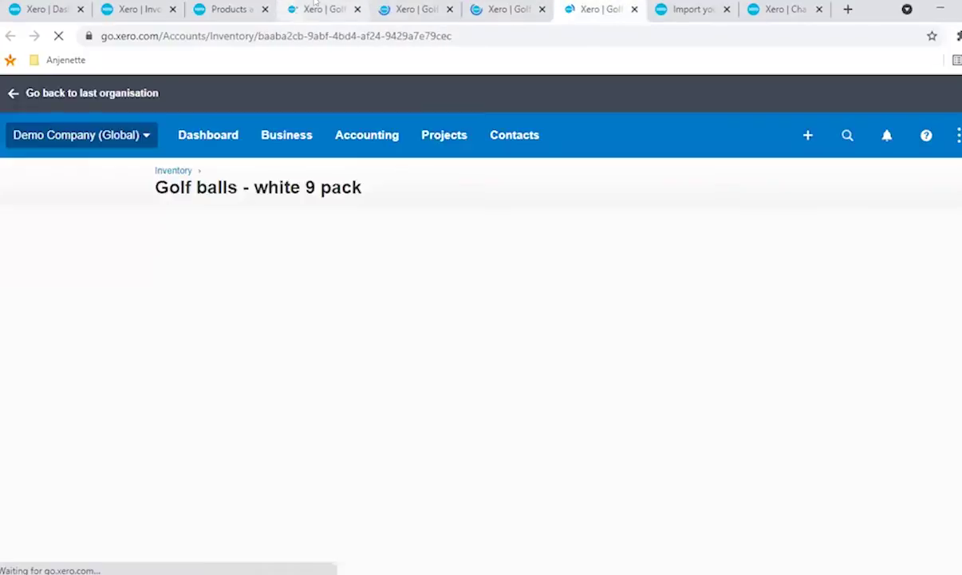
Step: Check the inventory asset account of Golf balls - white single against the account code in S2 in Excel
left_click(323, 9)
scroll(365, 312, "down", 3)
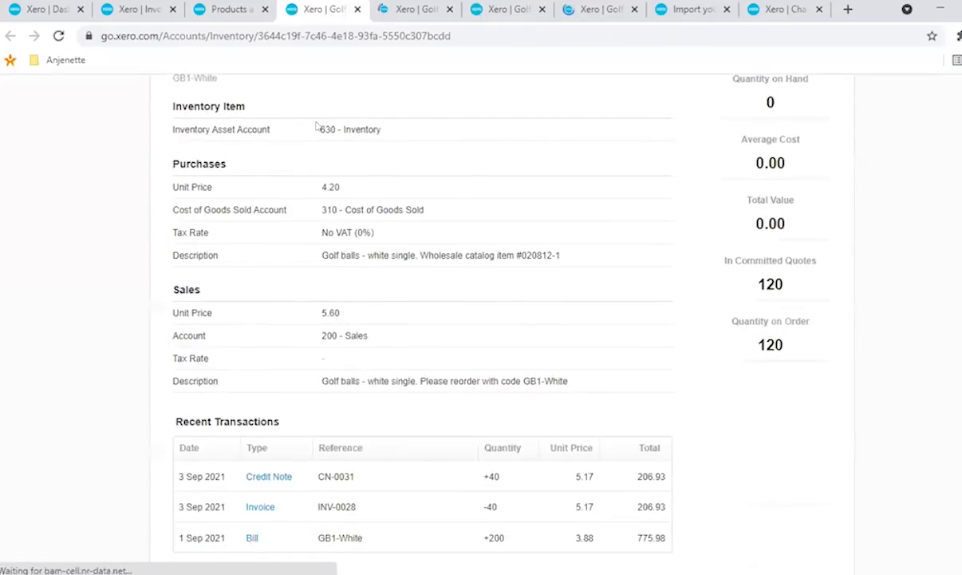
key("alt+Tab")
left_click(718, 176)
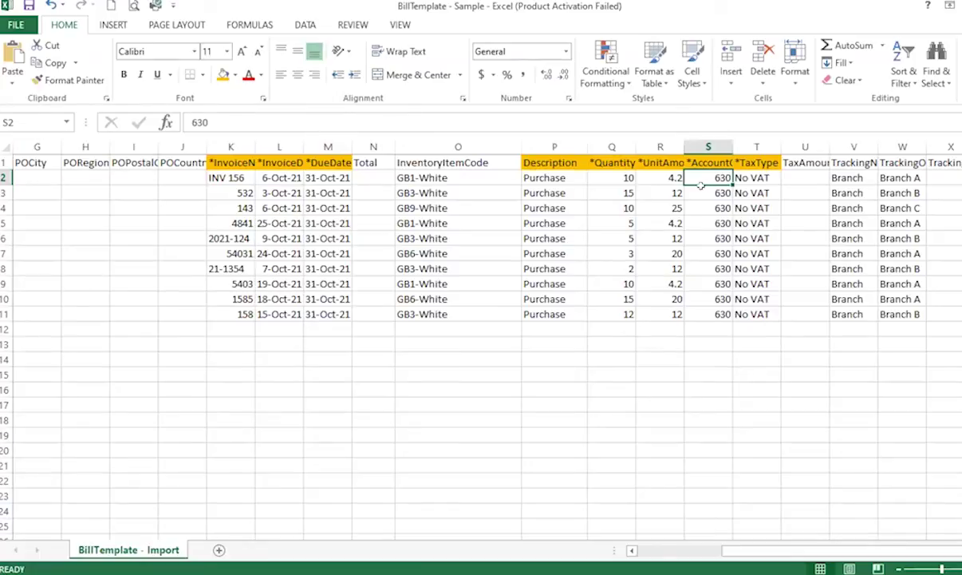
key("alt+Tab")
left_click(349, 256)
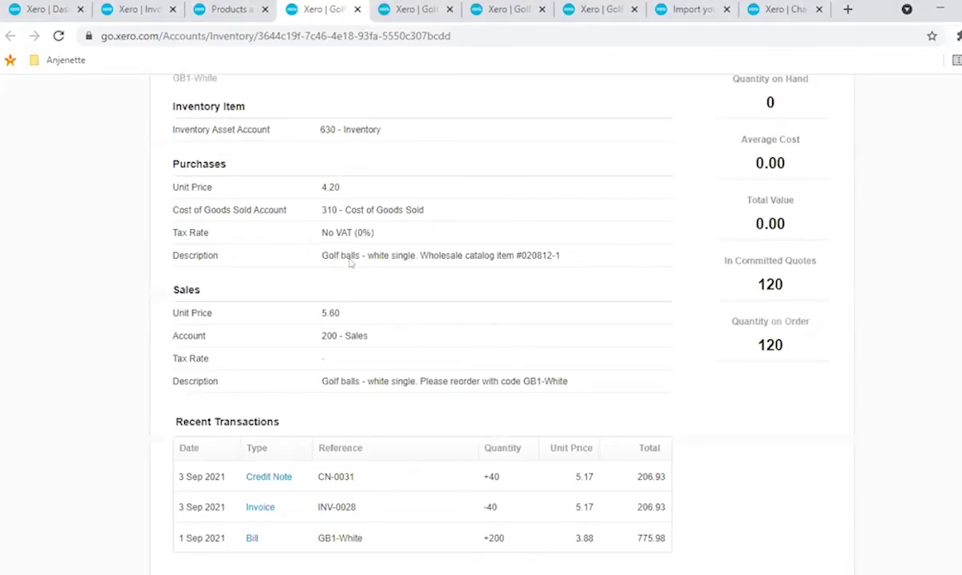
Step: Compare the purchase unit prices of the golf ball items in Xero with the UnitAmount values in R2:R11 in Excel
scroll(343, 251, "up", 1)
left_click_drag(319, 262, 340, 264)
key("alt+Tab")
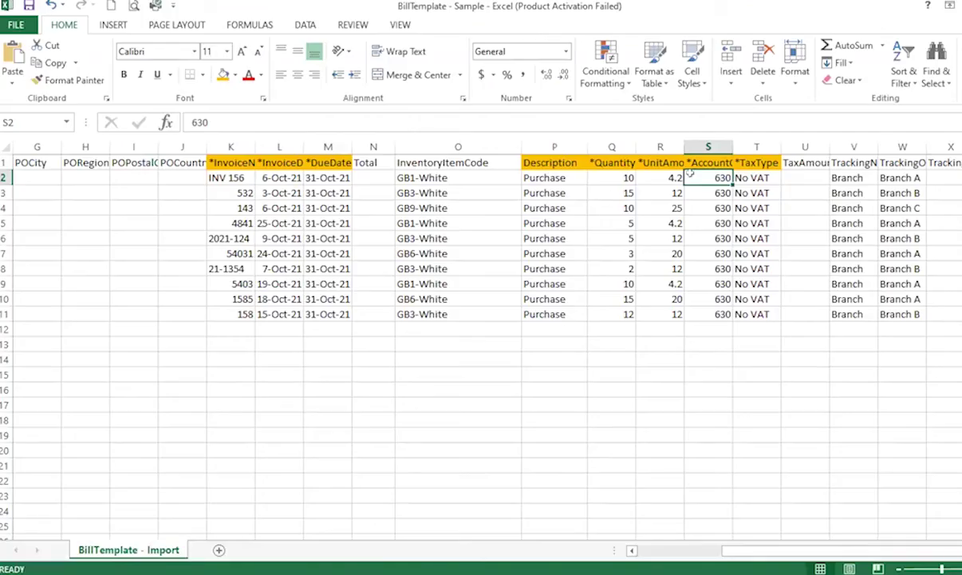
left_click_drag(658, 177, 660, 314)
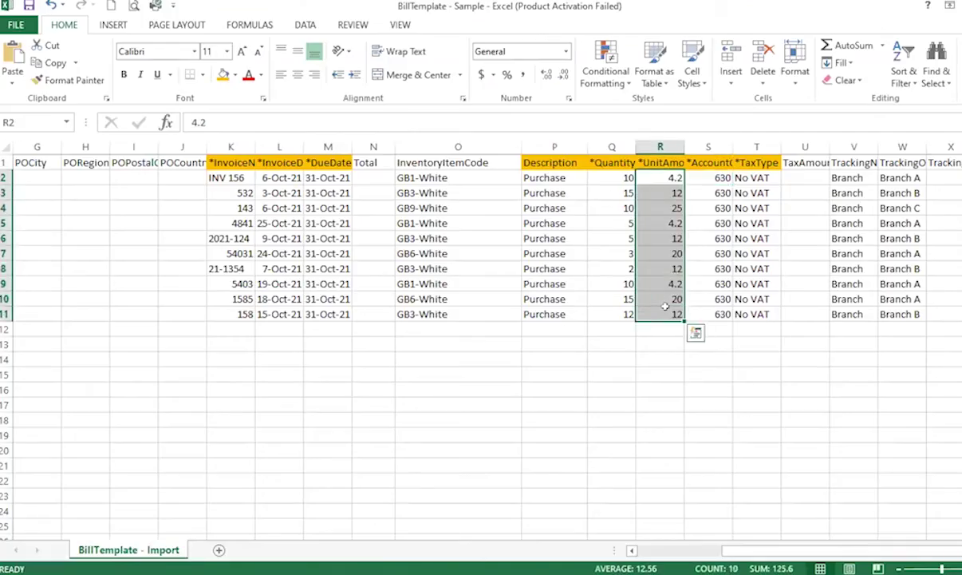
key("alt+Tab")
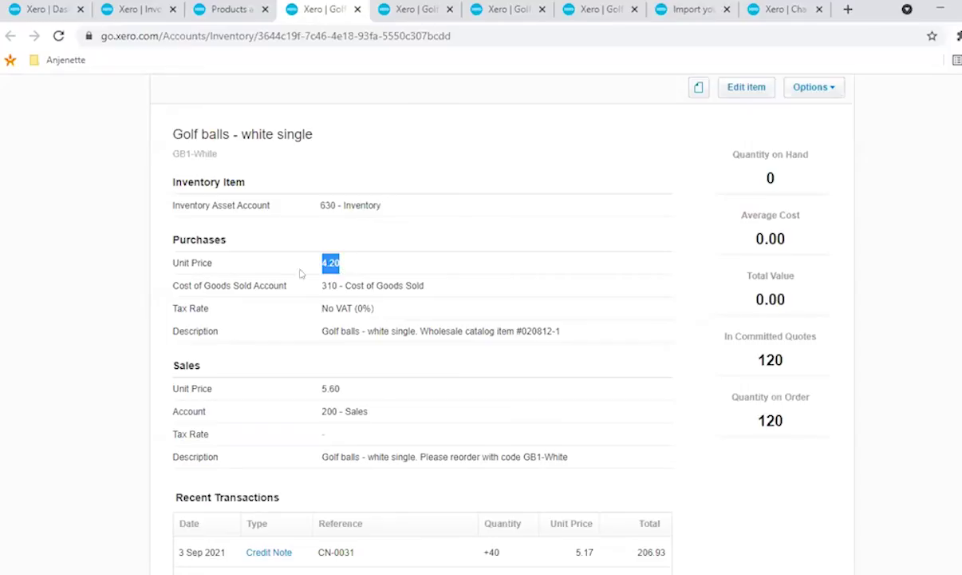
key("ctrl+Tab")
key("ctrl+Tab")
key("ctrl+Tab")
key("alt+Tab")
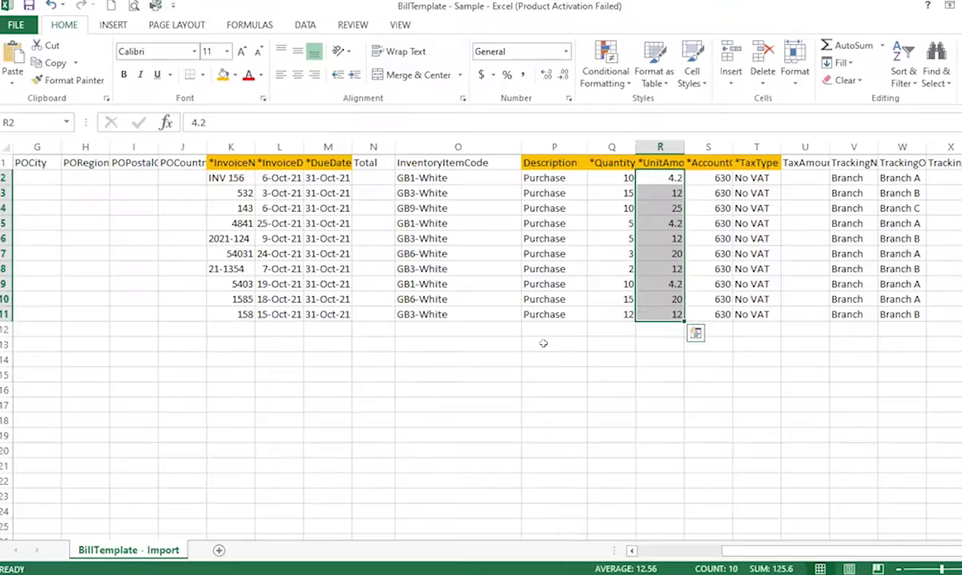
Step: Review the AccountCode, TaxType, and TrackingName1 columns of the bill template
left_click(690, 251)
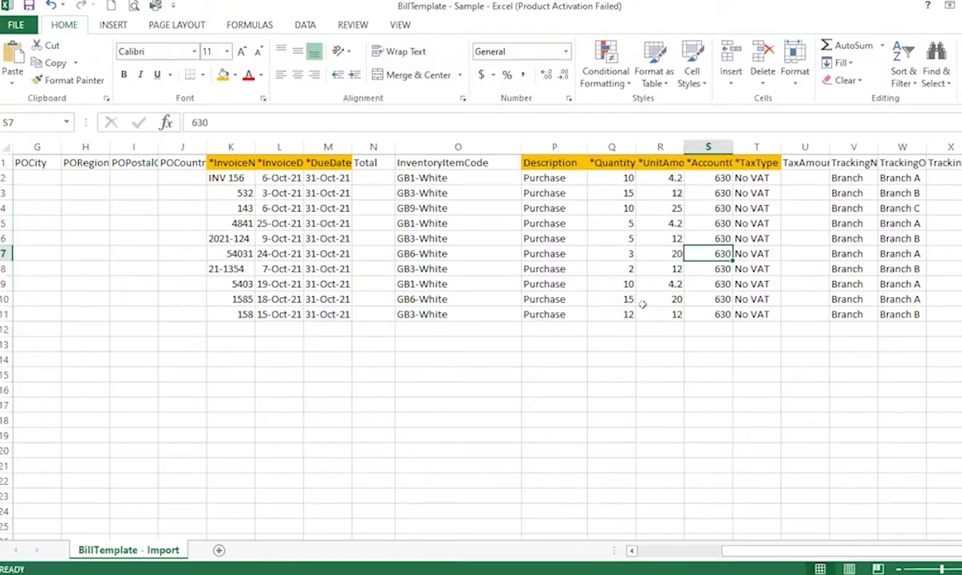
left_click(762, 312)
left_click(846, 164)
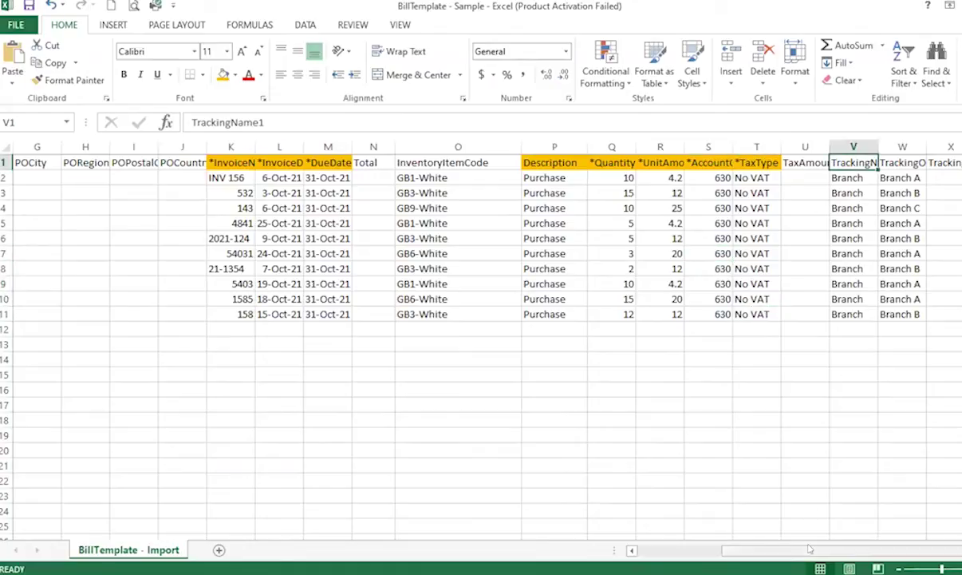
Step: Widen the TrackingName1 and TrackingOption1 columns in the bill template and review their branch entries
left_click_drag(811, 550, 839, 550)
left_click_drag(782, 148, 894, 148)
left_click(783, 177)
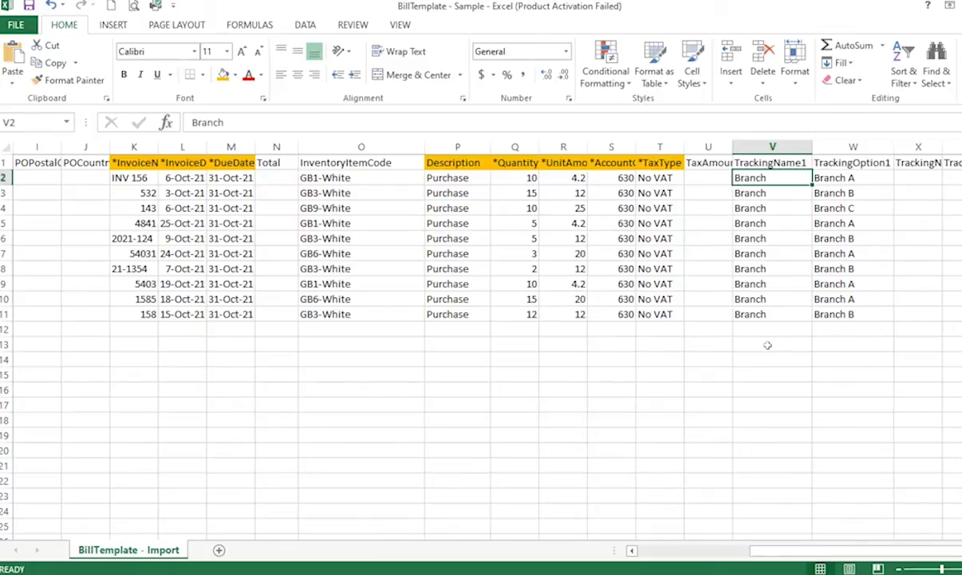
left_click(863, 176)
left_click_drag(870, 550, 652, 541)
left_click(559, 314)
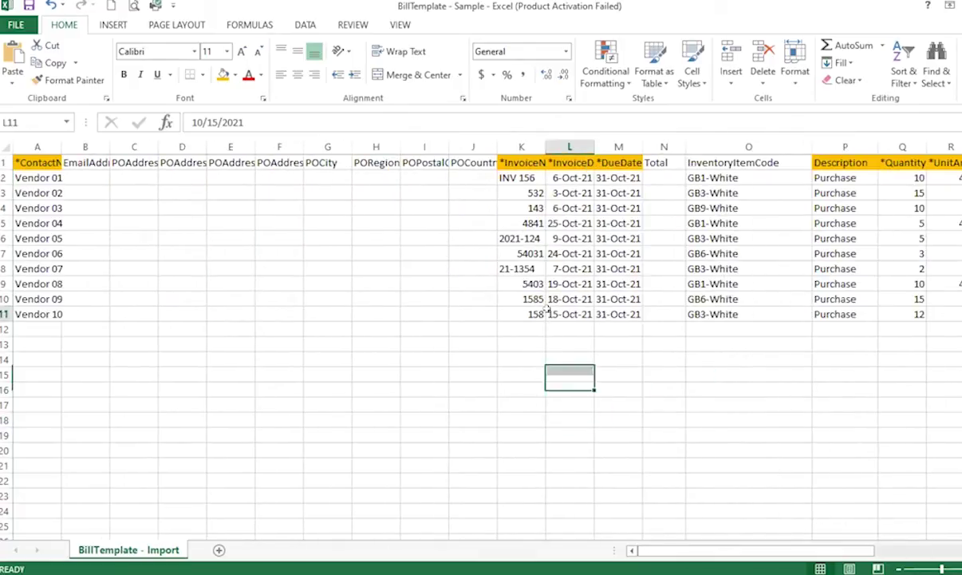
left_click(206, 417)
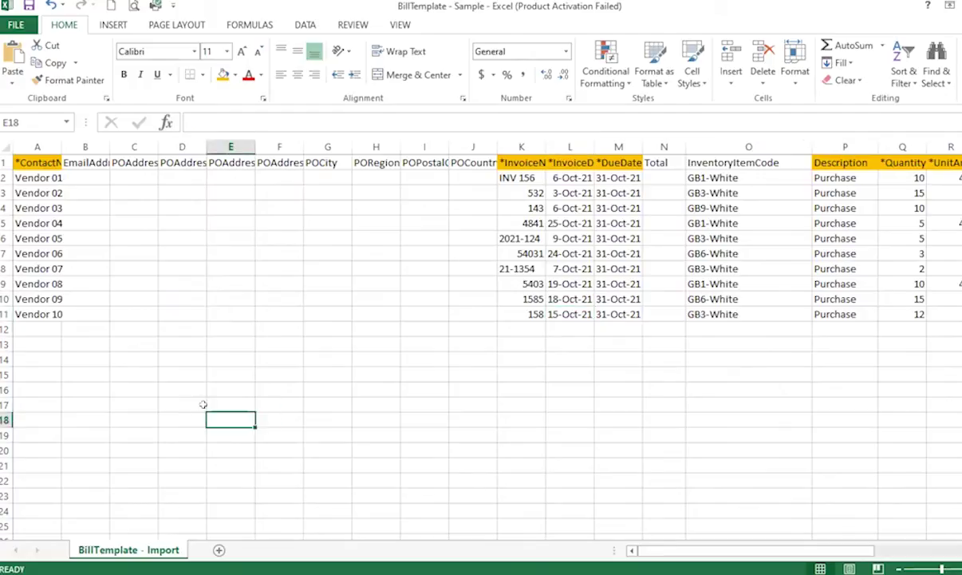
Step: Save the bill template as CSV (Comma delimited) in the 5th Part folder, overwriting BillTemplate - Import
left_click(15, 24)
left_click(24, 178)
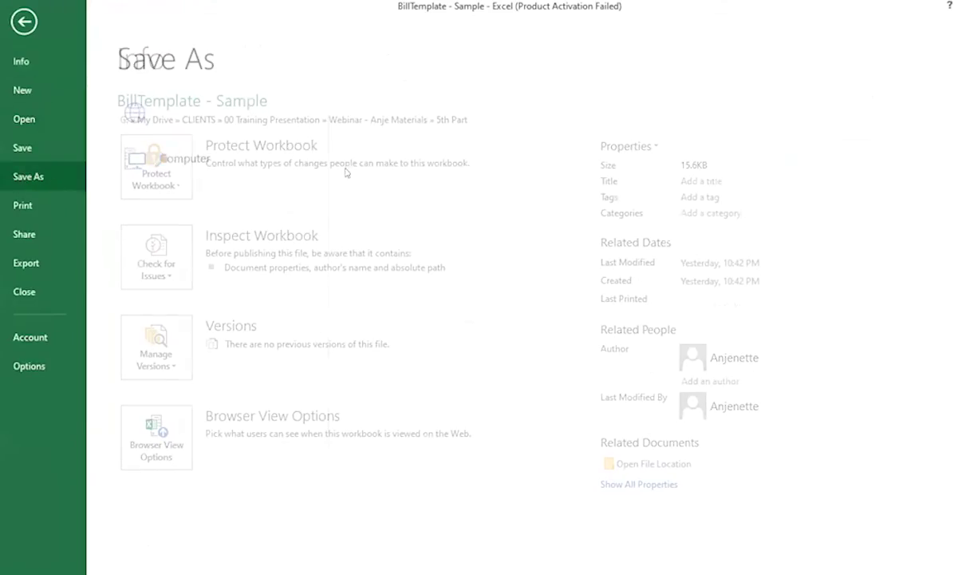
double_click(297, 176)
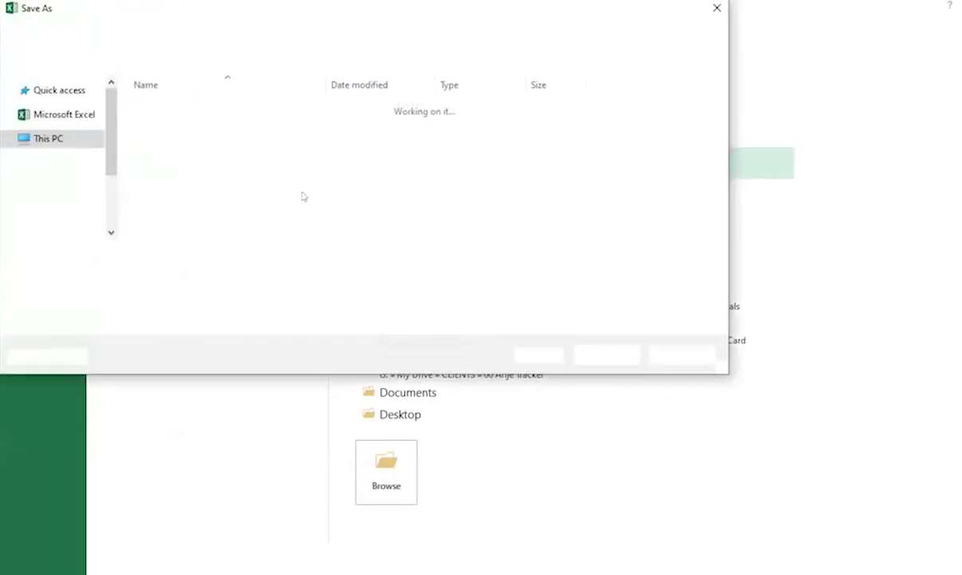
left_click(195, 274)
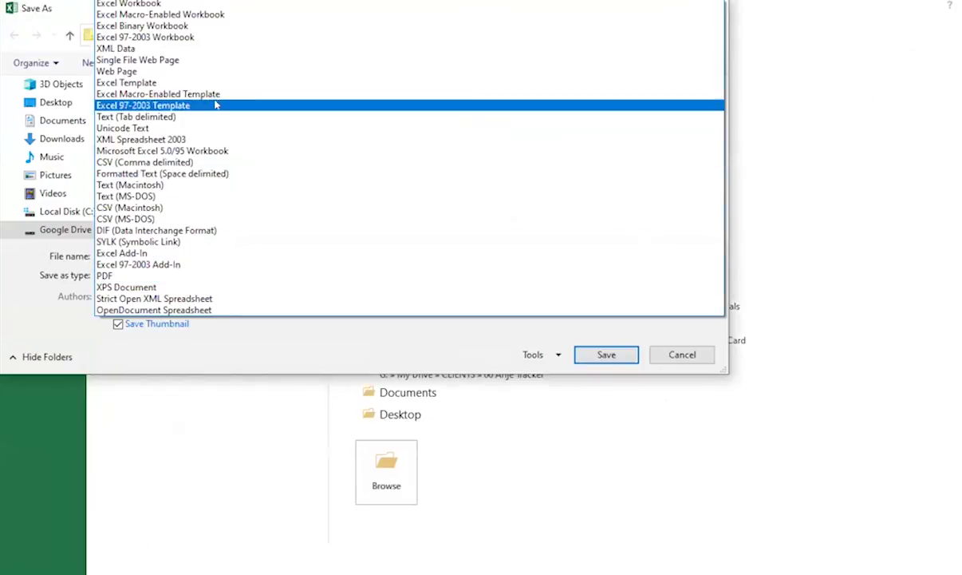
left_click(205, 162)
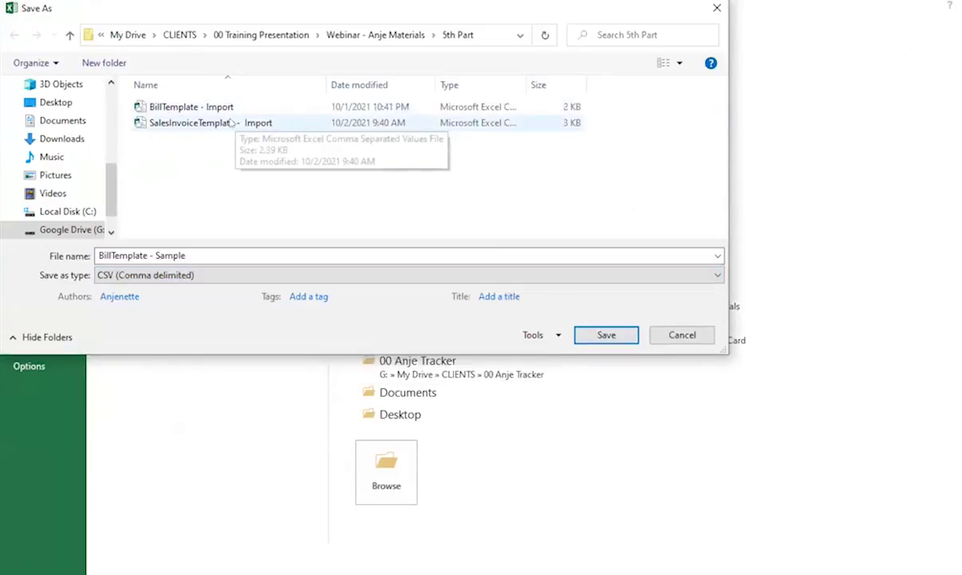
left_click(192, 107)
left_click(607, 335)
left_click(549, 293)
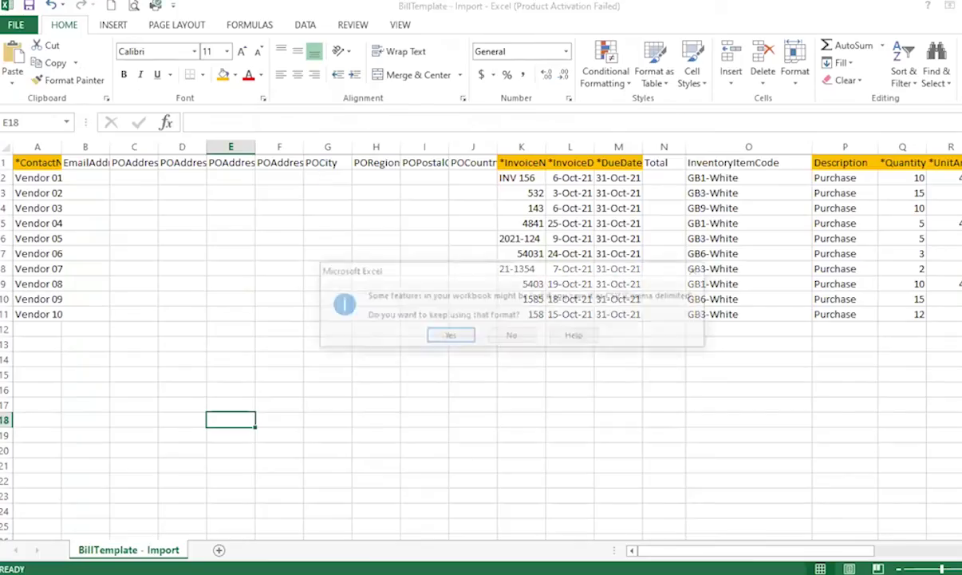
left_click(447, 336)
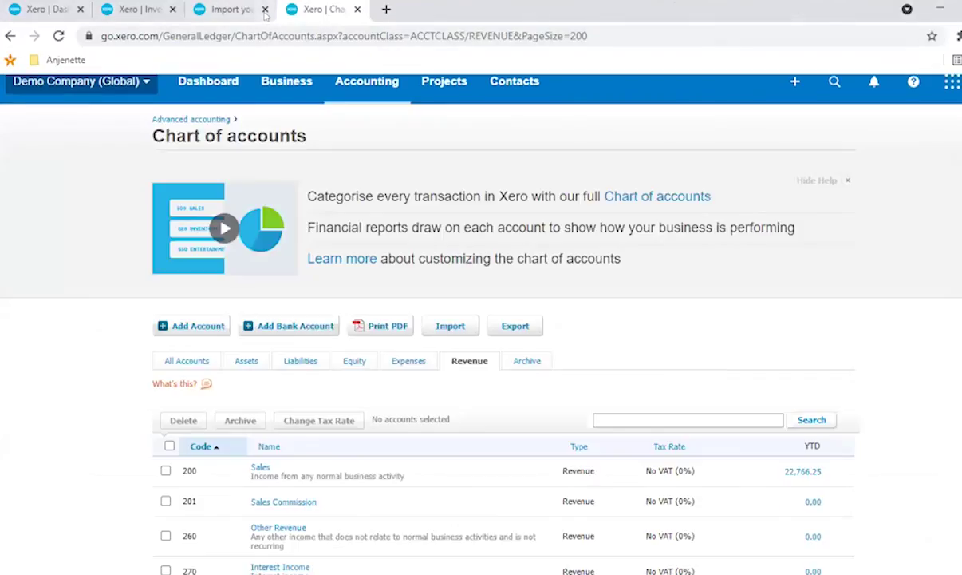
Step: Switch to Xero, close the old import tab, and open the bill import page from the purchases overview
left_click(268, 9)
left_click(194, 14)
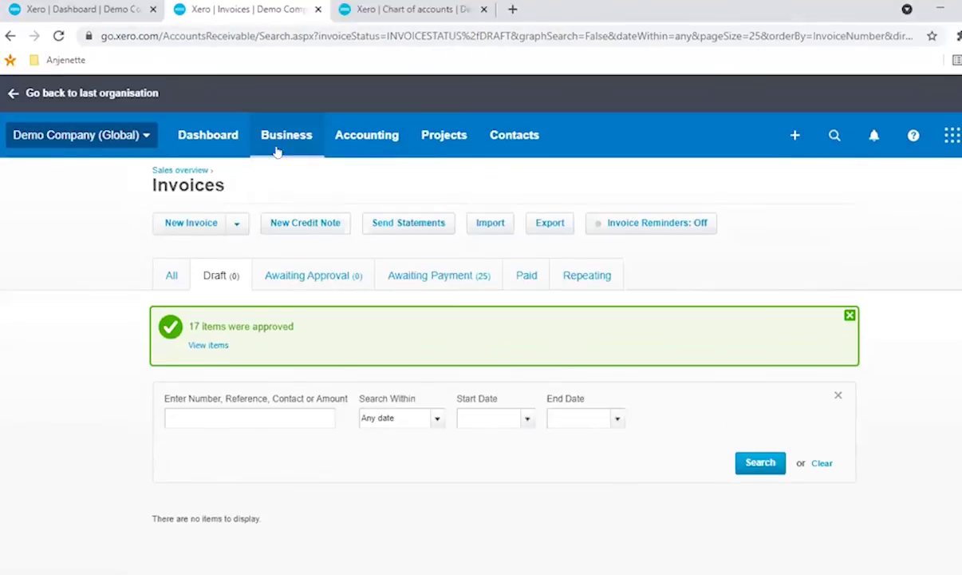
left_click(269, 138)
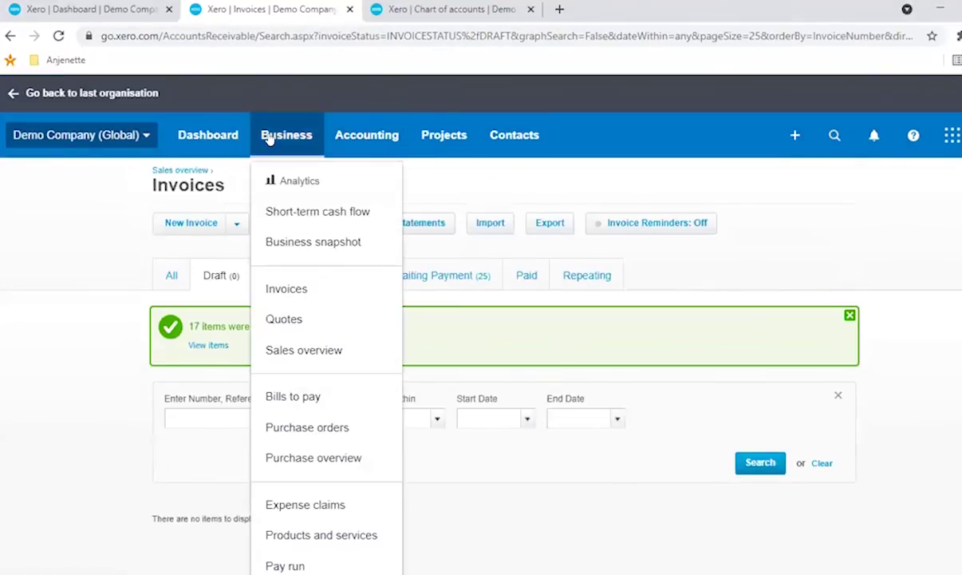
left_click(307, 463)
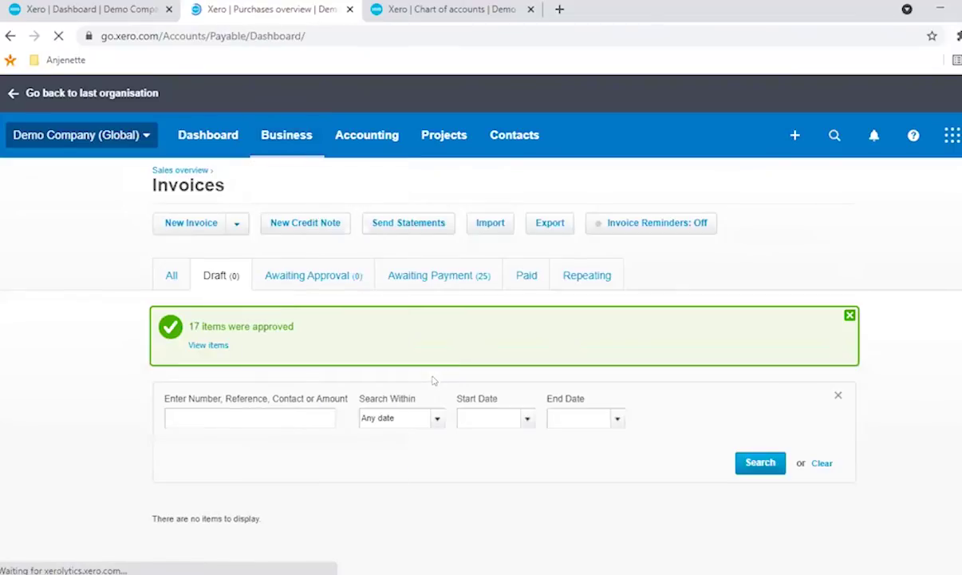
scroll(373, 356, "down", 2)
left_click(242, 232)
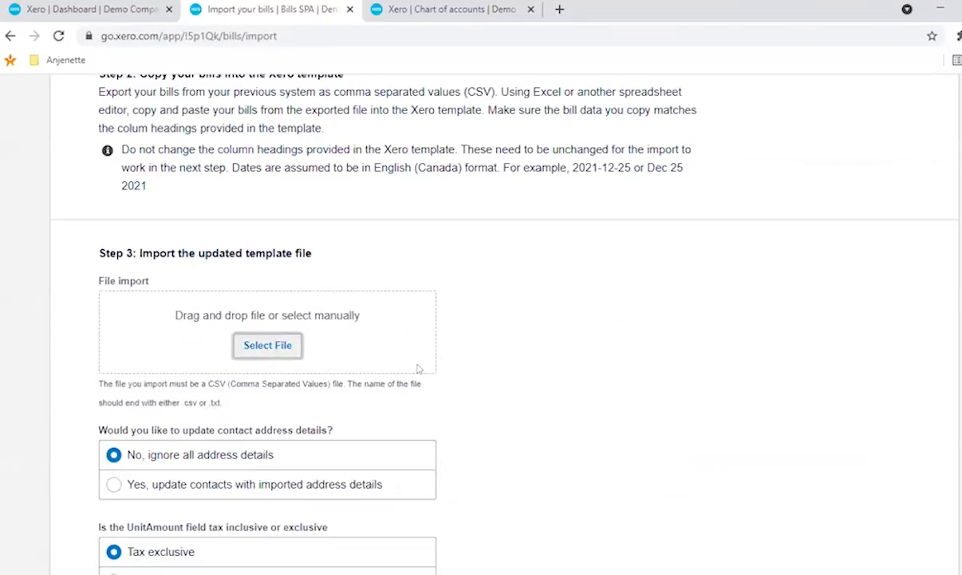
Step: Select BillTemplate - Import.csv as the file for the bill import
left_click(267, 345)
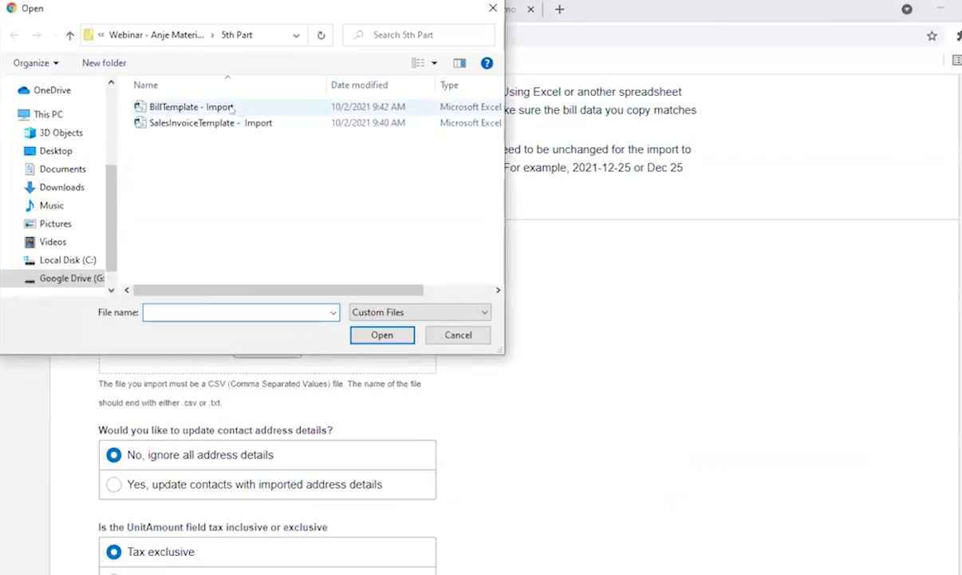
left_click(204, 106)
left_click(383, 335)
scroll(324, 330, "down", 2)
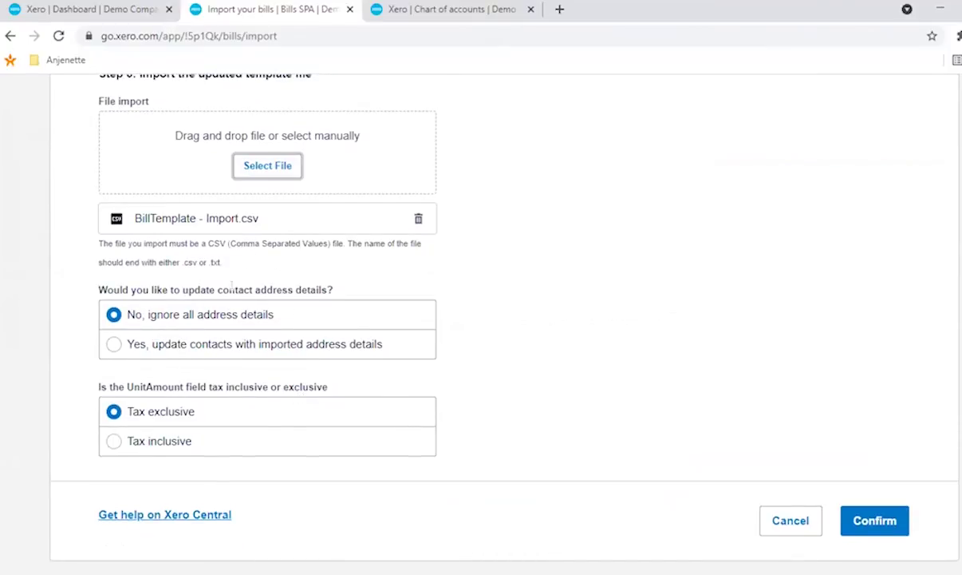
Step: Review the contact address and tax exclusive import options, checking them against the TaxType column in Excel
left_click_drag(221, 290, 347, 294)
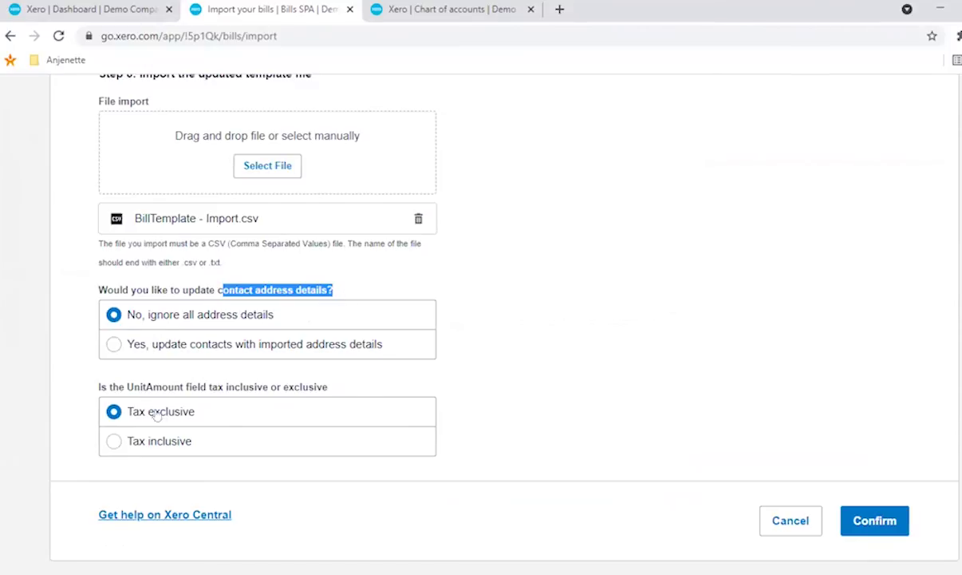
left_click_drag(210, 384, 400, 388)
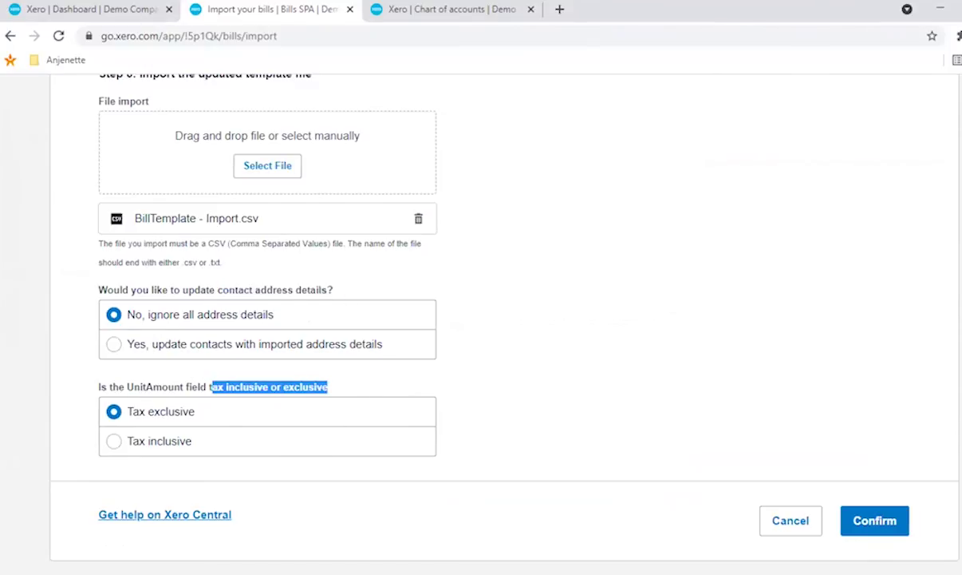
key("alt+Tab")
left_click(867, 159)
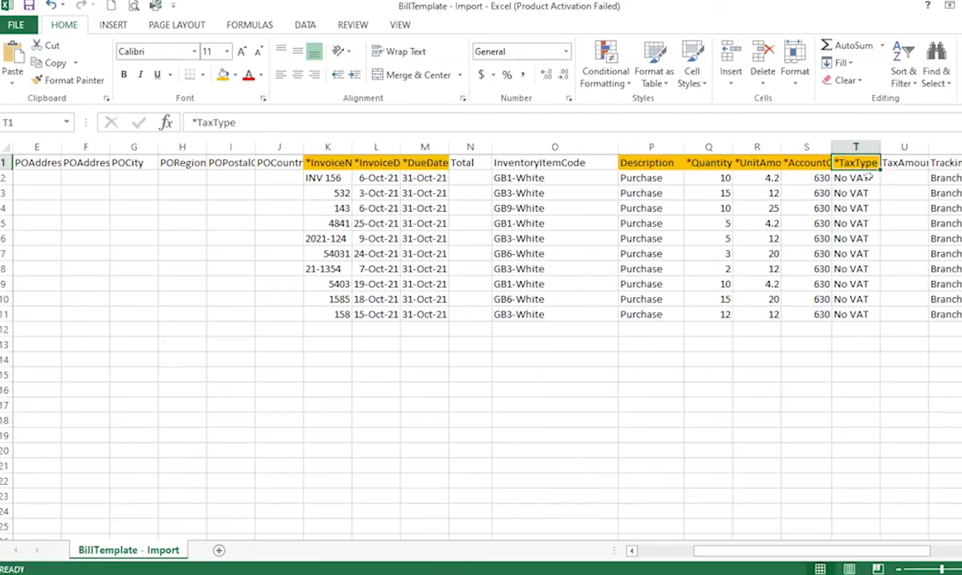
left_click(868, 178)
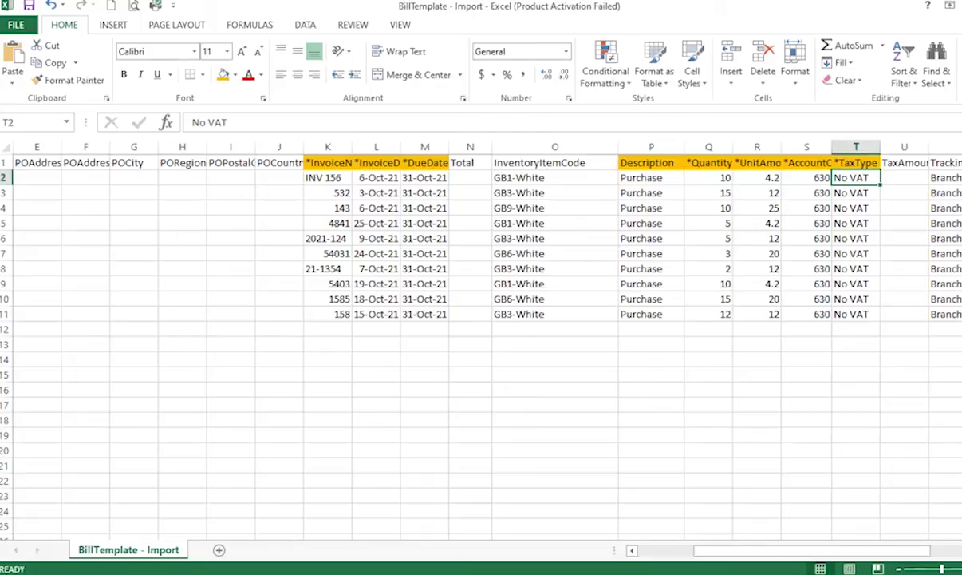
key("alt+Tab")
left_click(724, 369)
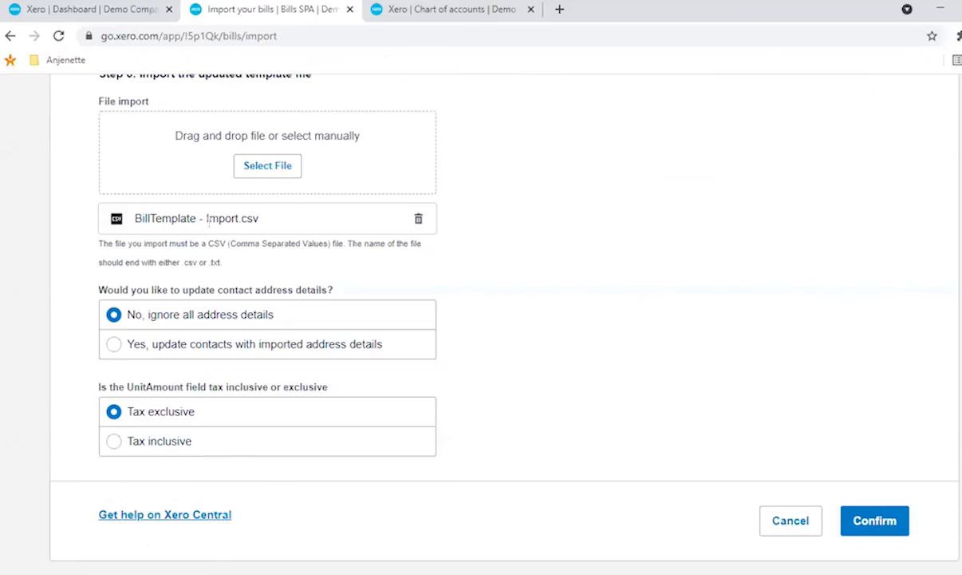
Step: Confirm the bill file and complete the import after checking the summary against vendor rows A2:A11 in Excel
left_click(874, 520)
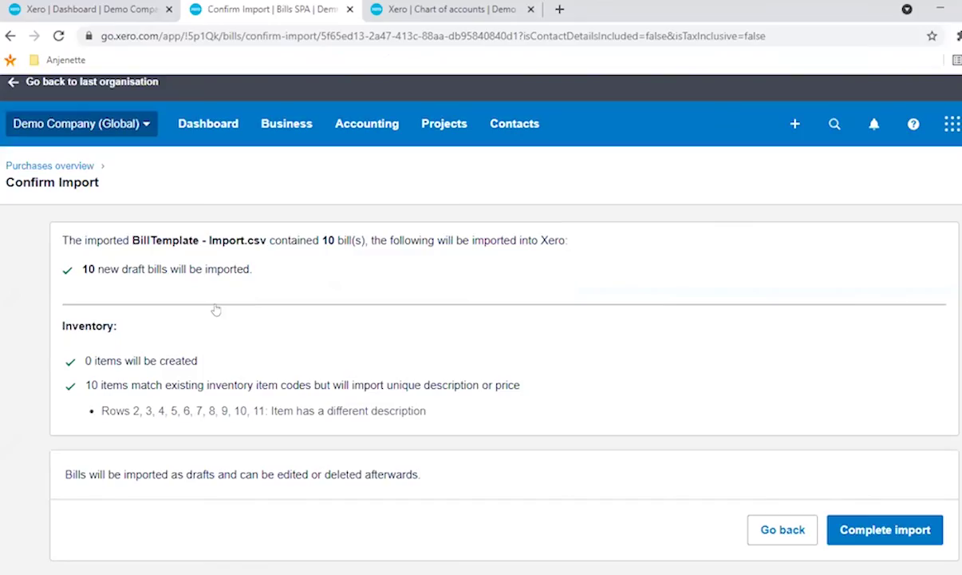
key("alt+Tab")
left_click_drag(790, 550, 570, 533)
left_click_drag(27, 177, 36, 315)
key("alt+Tab")
left_click(898, 533)
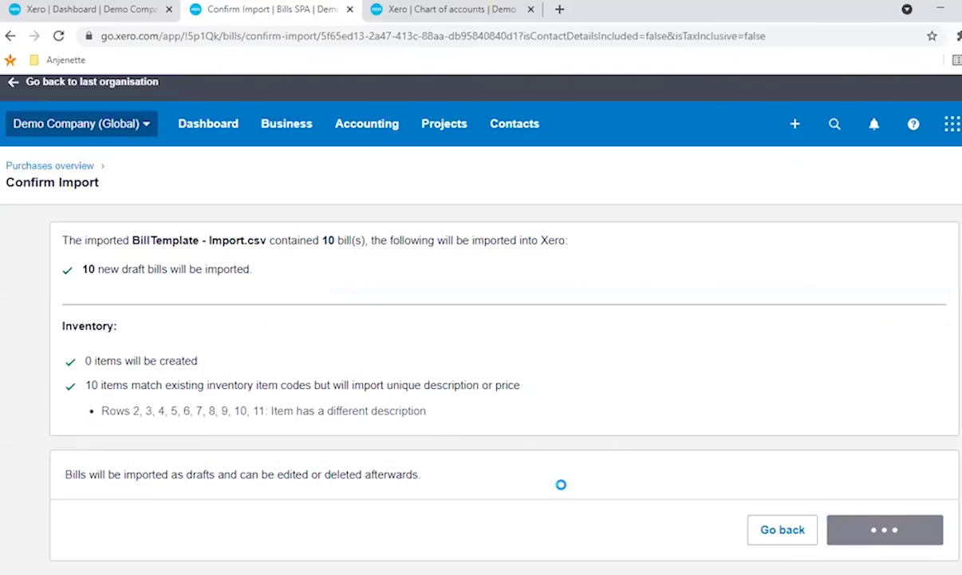
Step: Open the Vendor 01 and Vendor 02 draft bills in separate tabs and review the details of bill INV 156
scroll(319, 319, "down", 3)
middle_click(254, 233)
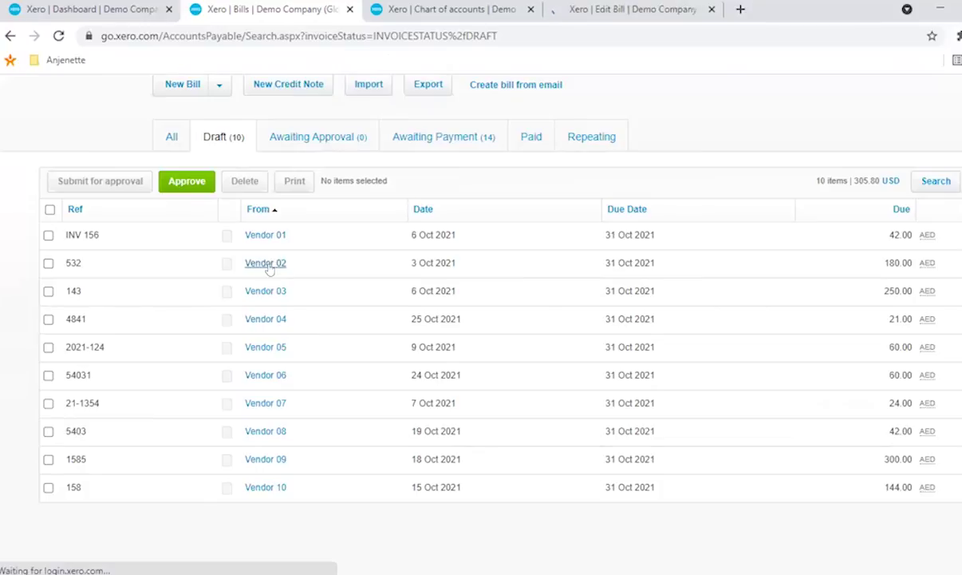
middle_click(284, 252)
key("ctrl+Tab")
key("ctrl+w")
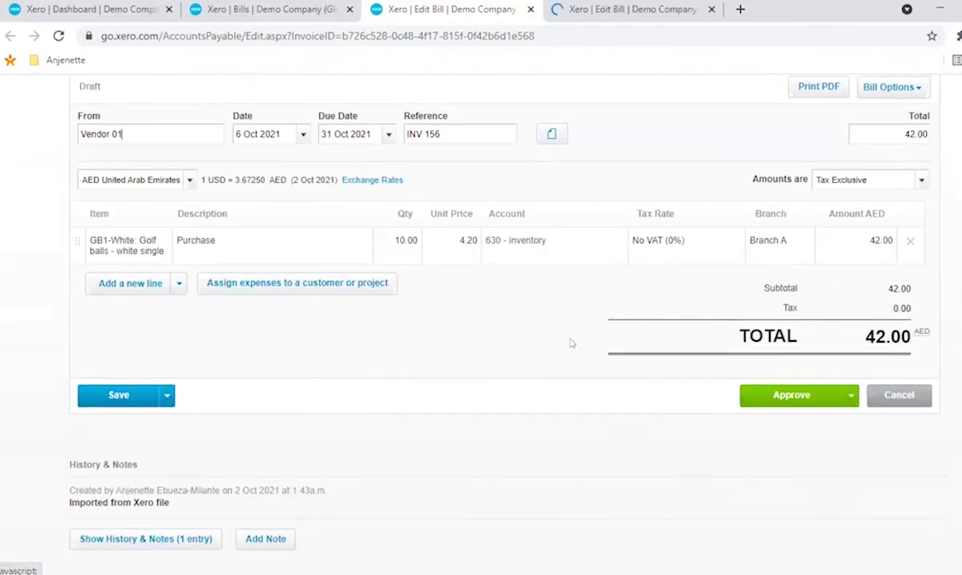
left_click(645, 8)
key("ctrl+w")
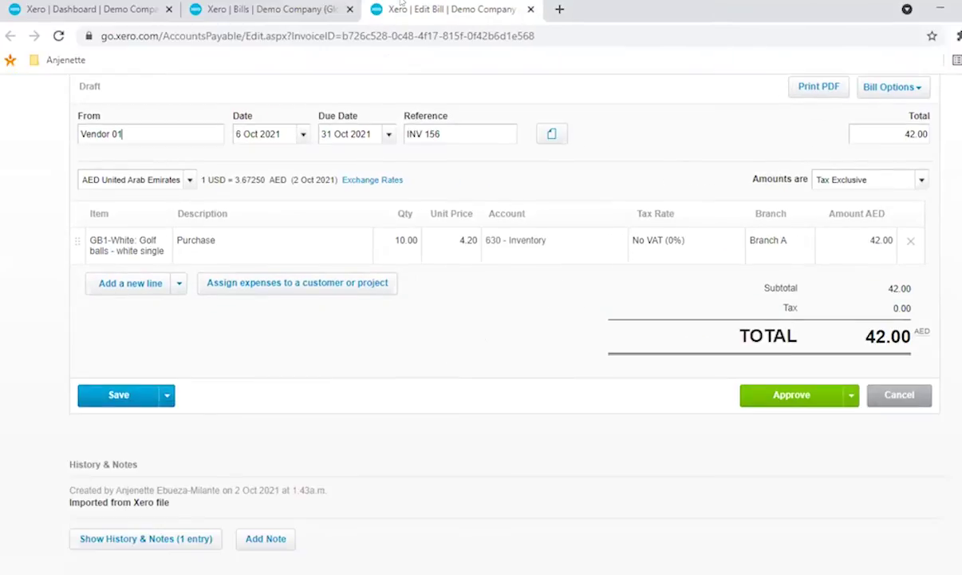
scroll(831, 218, "up", 2)
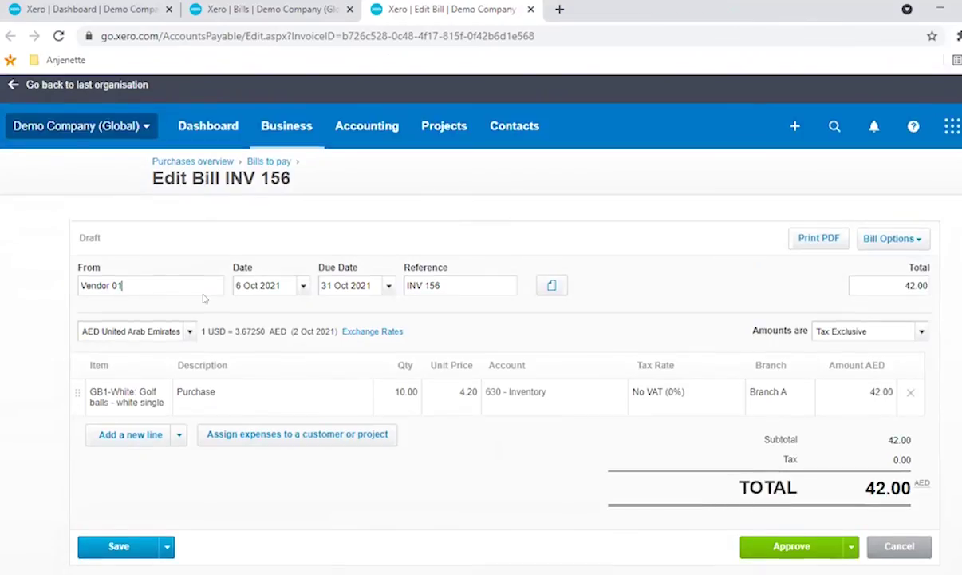
Step: Select all the draft bills in the Bills list and approve them
left_click(300, 4)
left_click(49, 209)
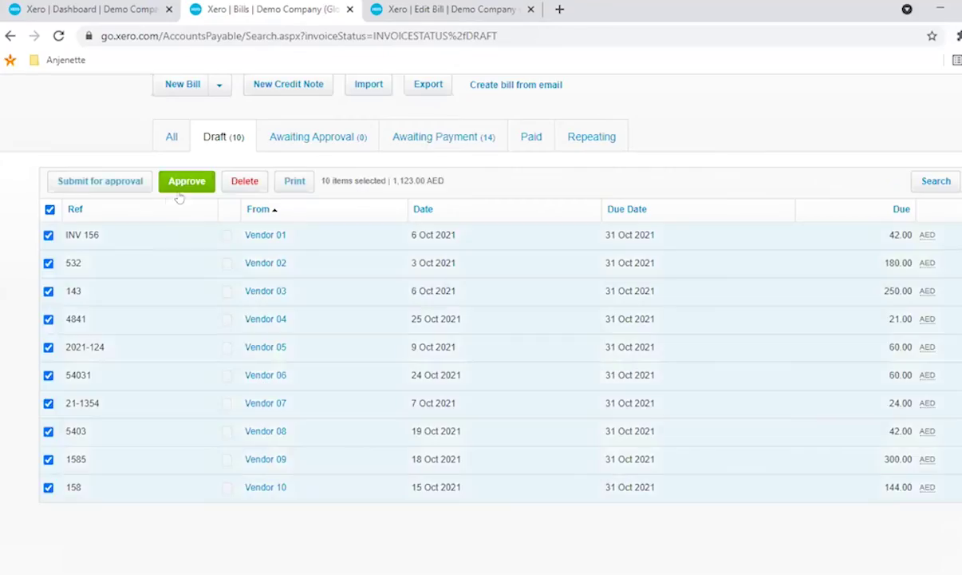
left_click(187, 181)
left_click(576, 357)
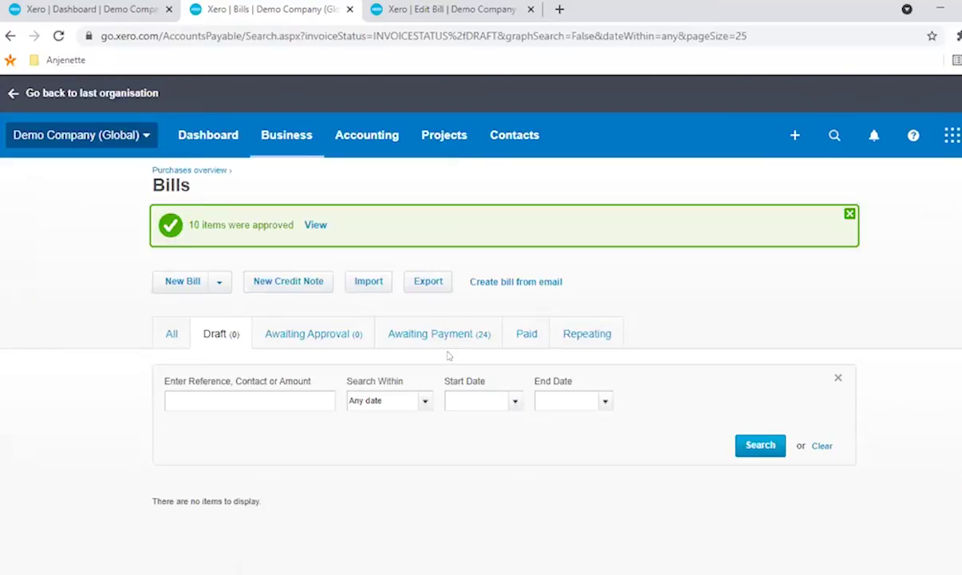
Step: Review the bills awaiting payment and return to the dashboard, closing the tabs no longer needed
left_click(448, 342)
left_click(501, 9)
left_click(531, 10)
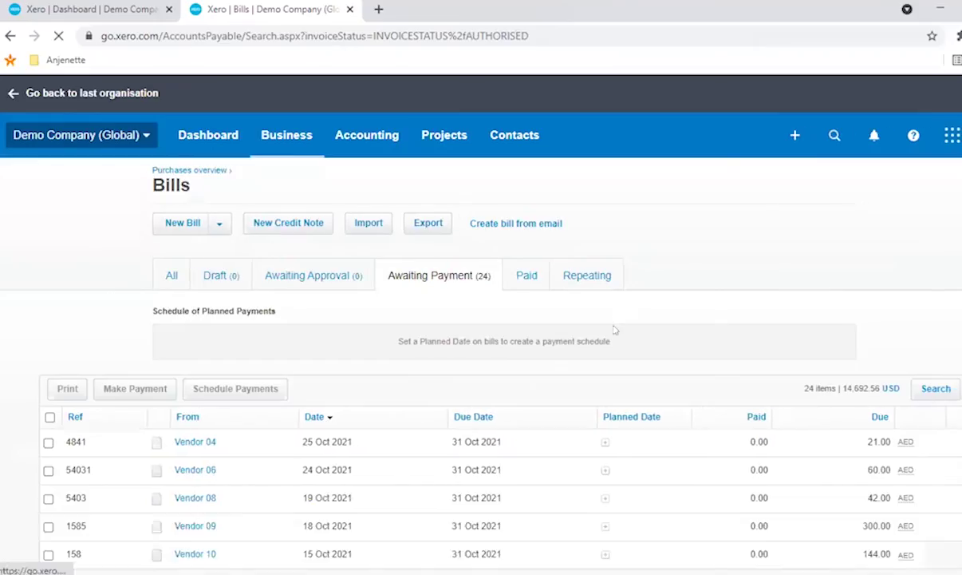
scroll(339, 395, "down", 1)
scroll(337, 393, "down", 4)
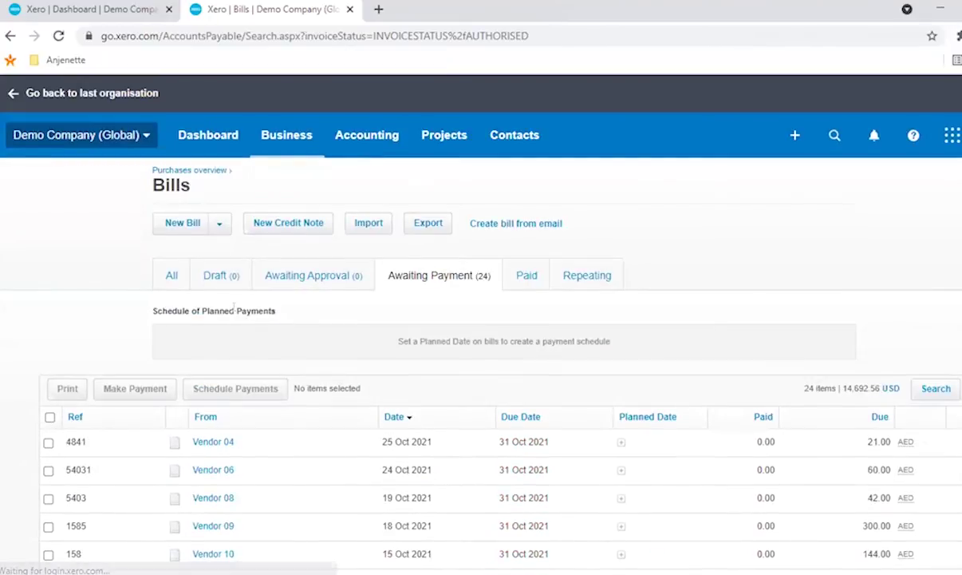
left_click(206, 136)
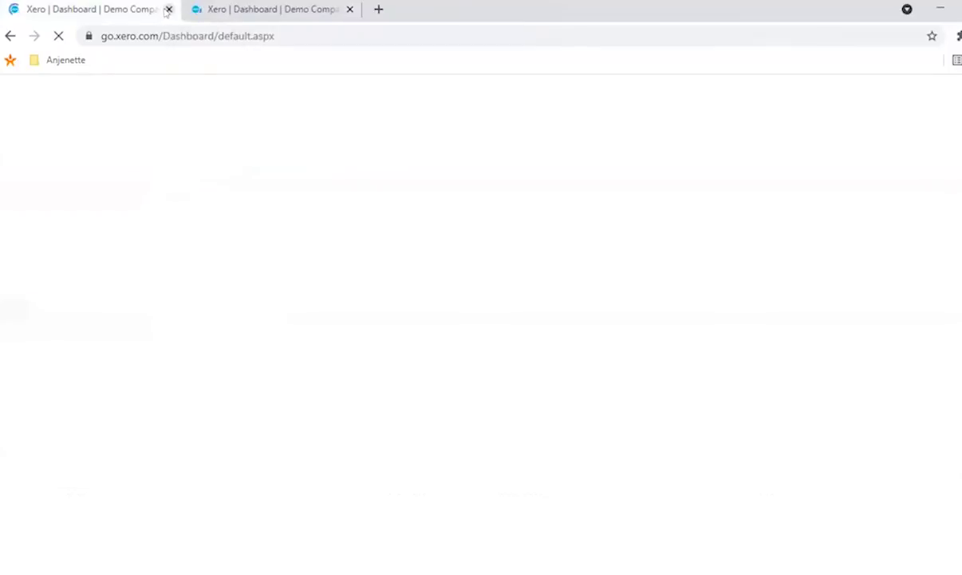
left_click(167, 10)
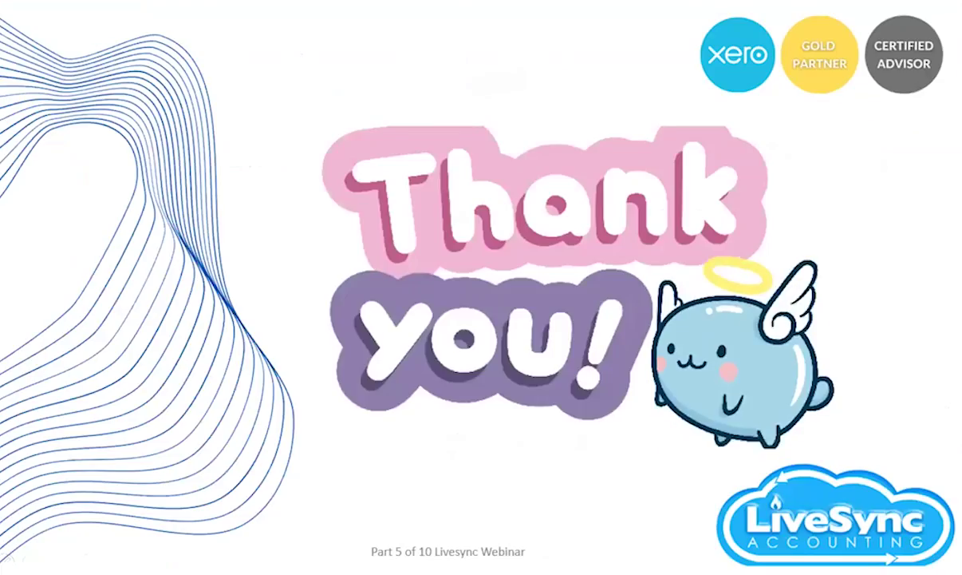